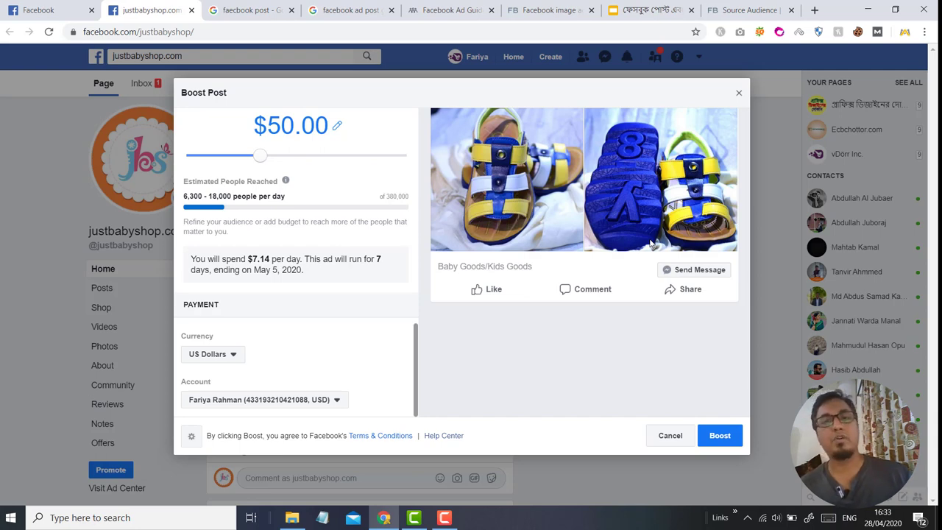
Close the Boost Post setup for the baby sandal post and cancel the ad without saving a draft
scroll(712, 224, "up", 3)
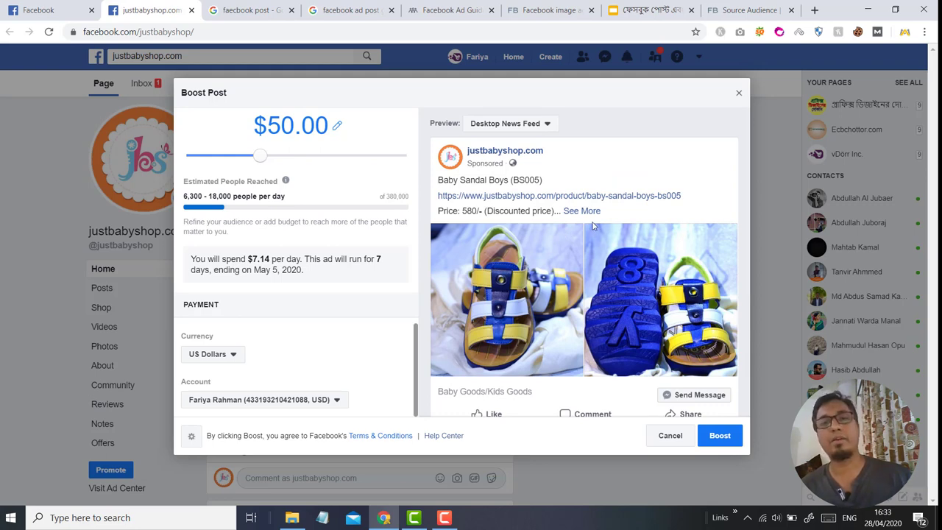
left_click(739, 96)
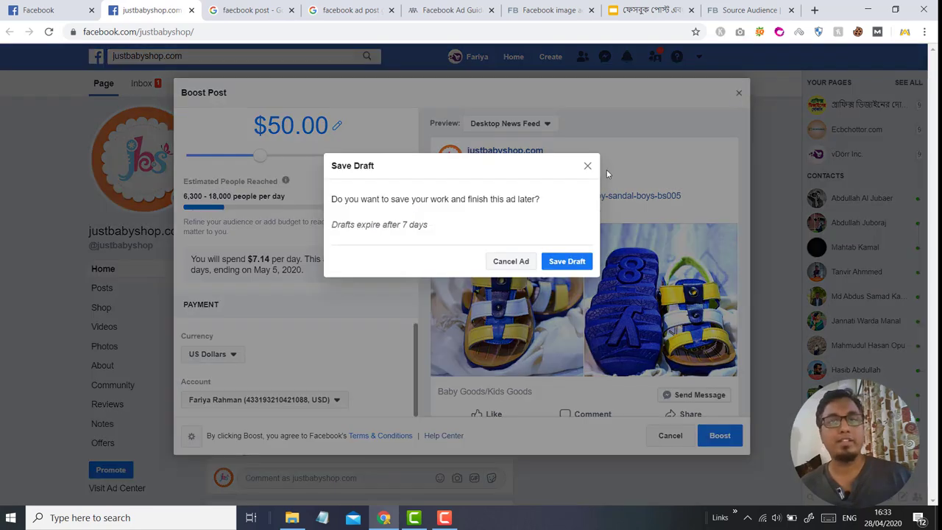
left_click(510, 263)
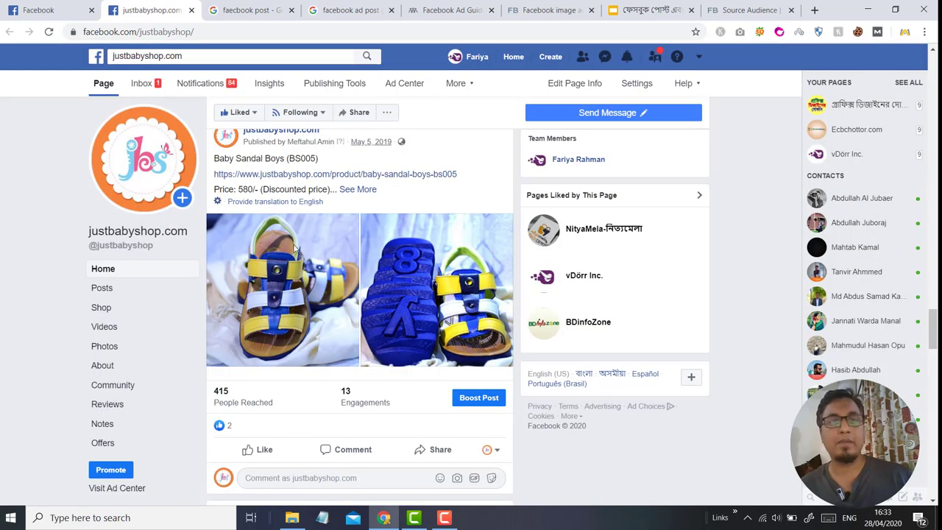
scroll(313, 315, "down", 3)
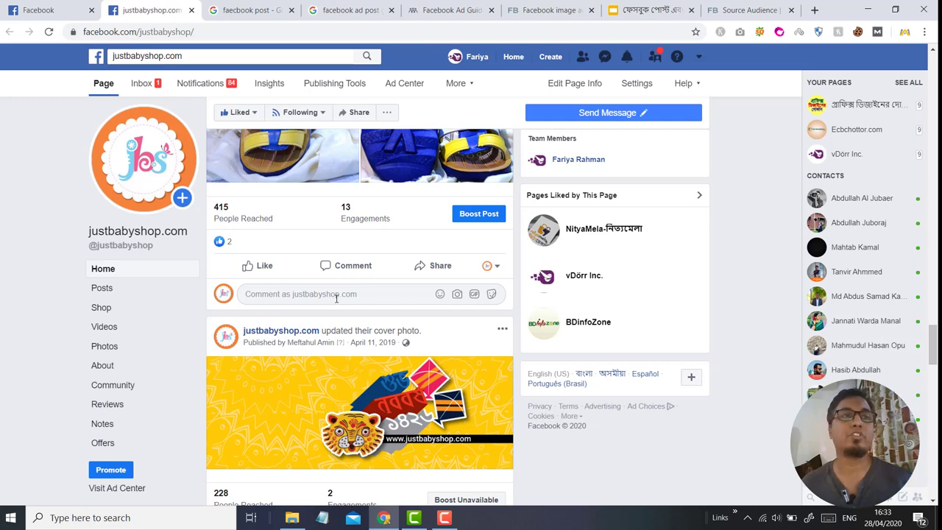
Open Ads Manager from the Facebook home page and switch to the justbabyshop.com ad account
left_click(40, 10)
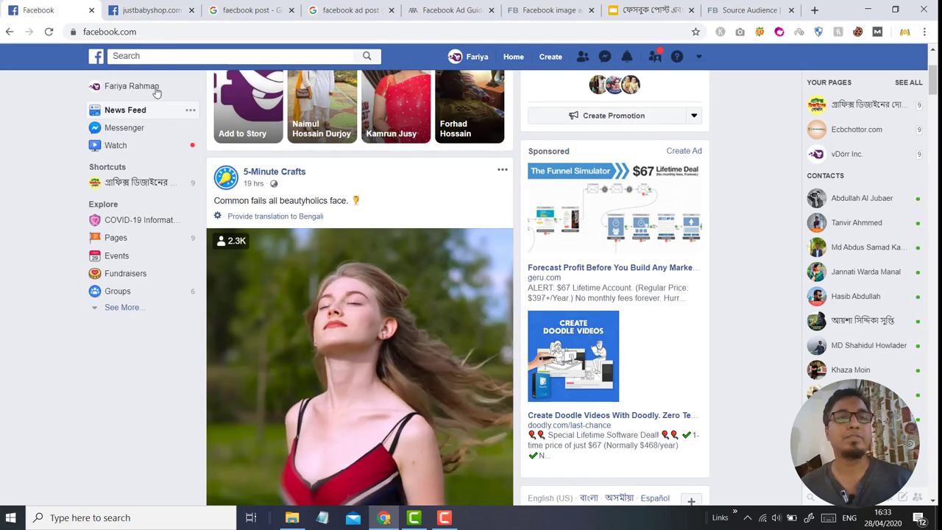
left_click(699, 57)
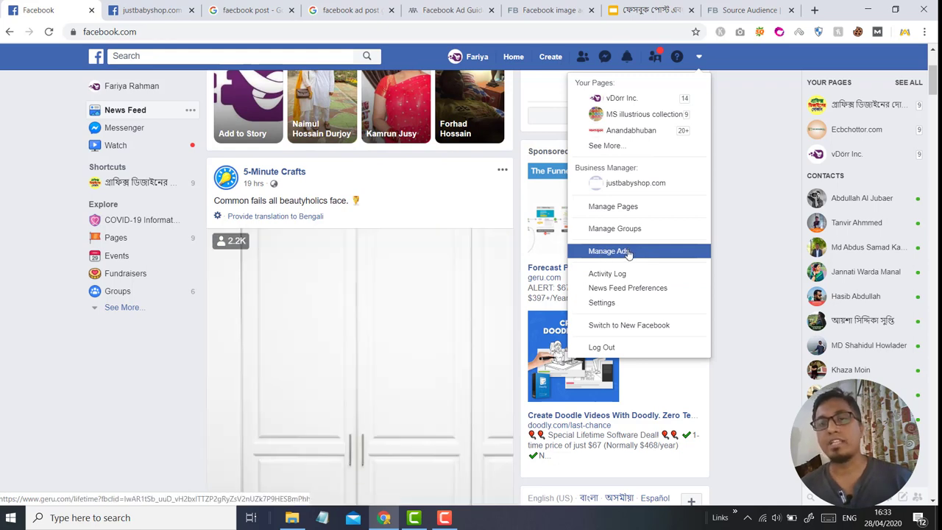
left_click(627, 252)
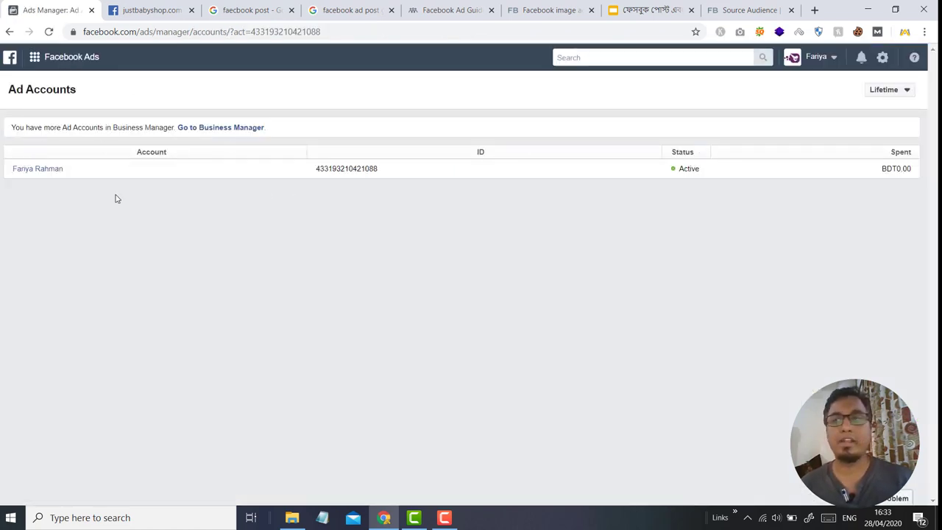
left_click(36, 59)
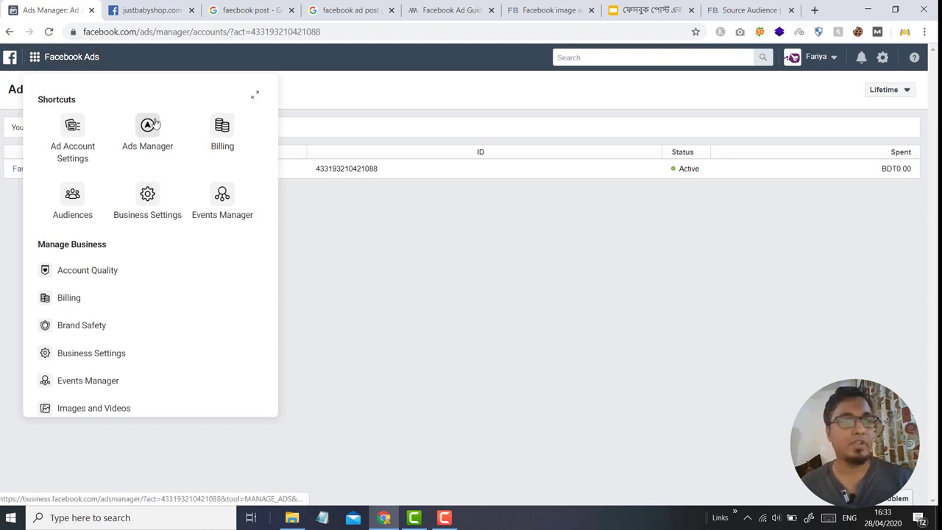
left_click(153, 139)
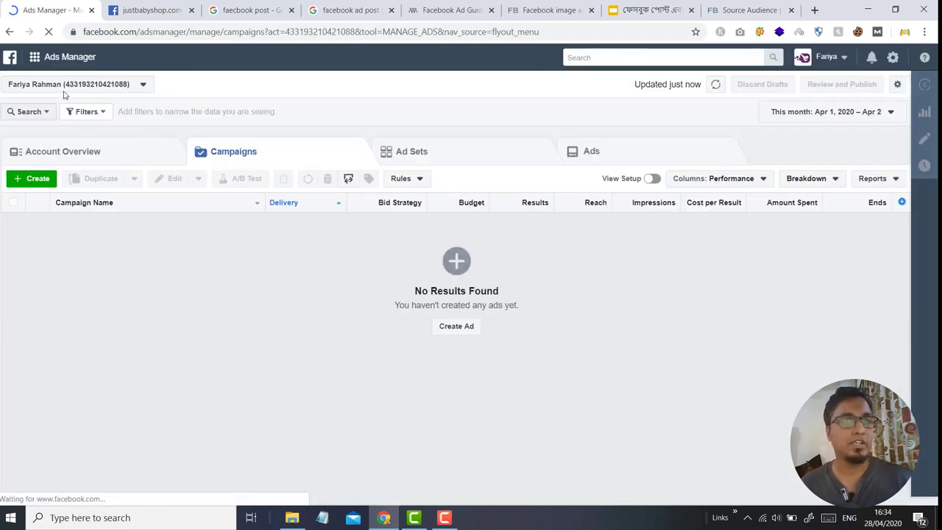
left_click(81, 86)
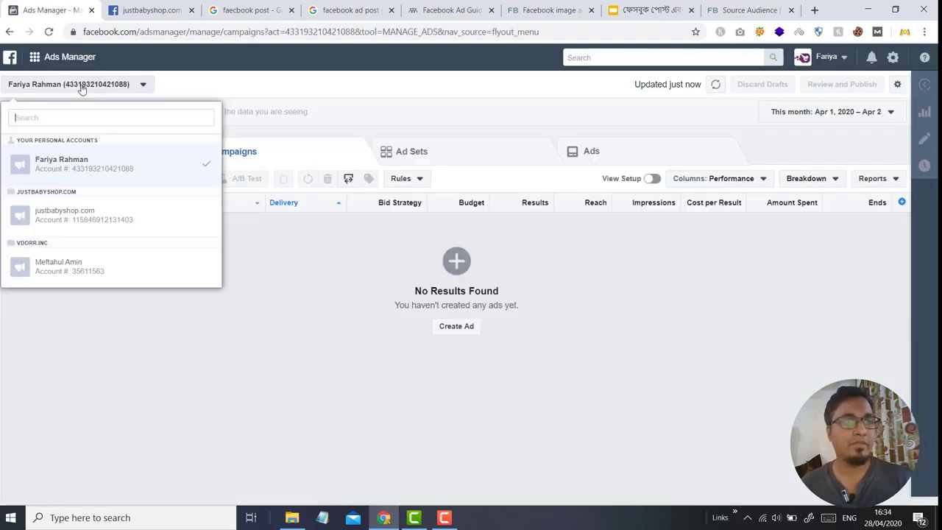
left_click(97, 218)
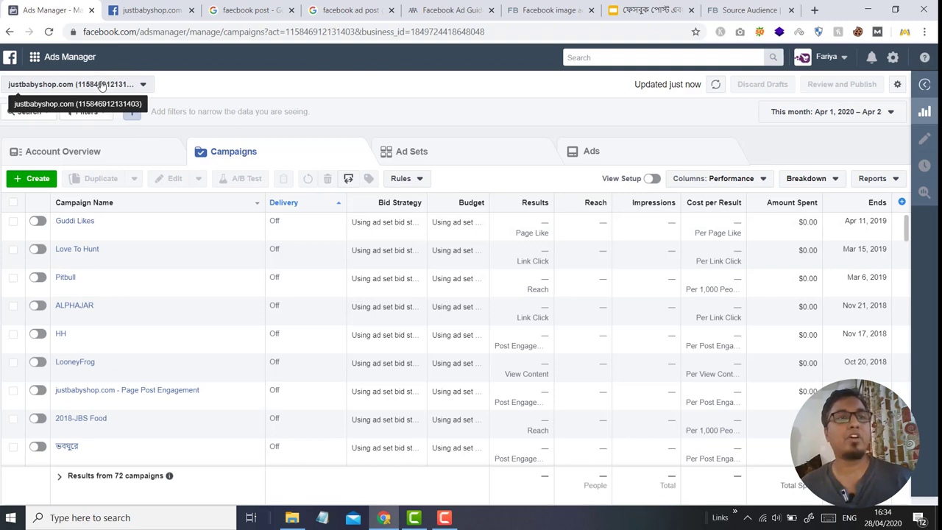
Look through the shortcuts and the Manage Business and Advertise tools offered in Ads Manager
mouse_move(52, 64)
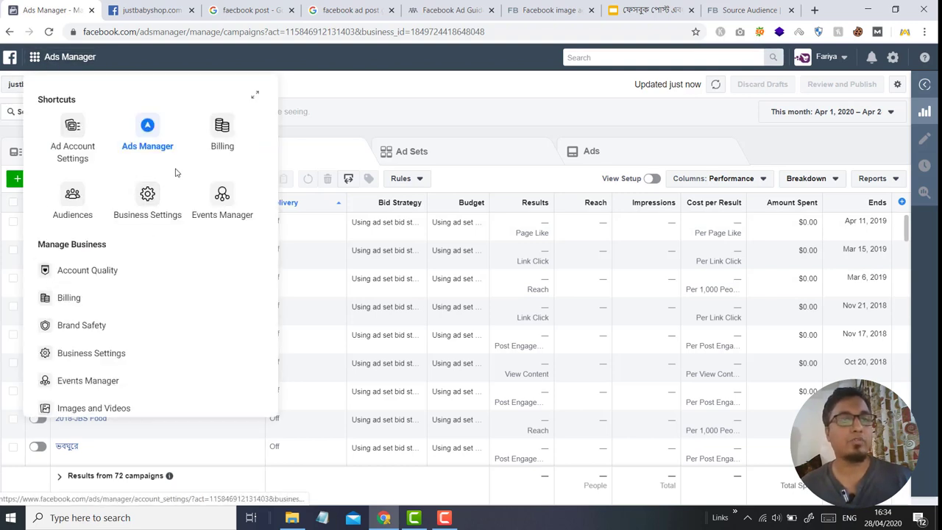
scroll(117, 293, "down", 2)
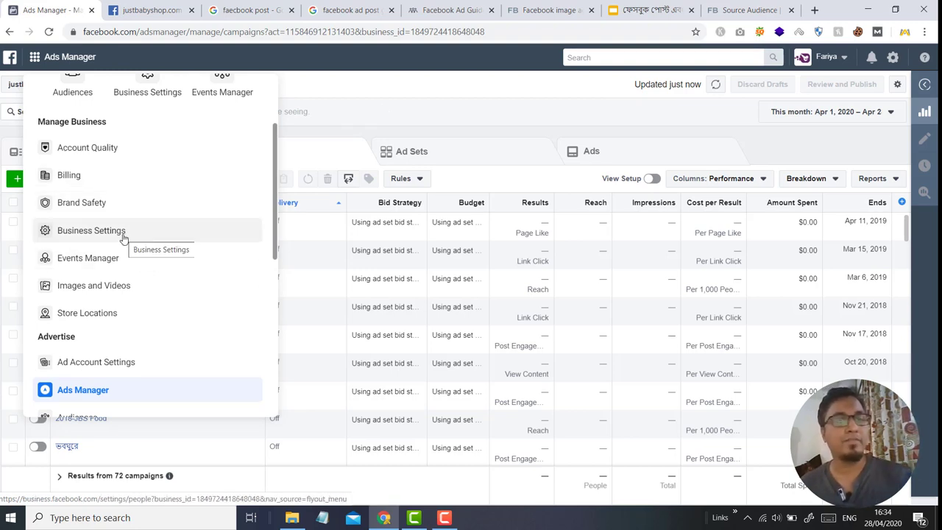
scroll(135, 239, "up", 3)
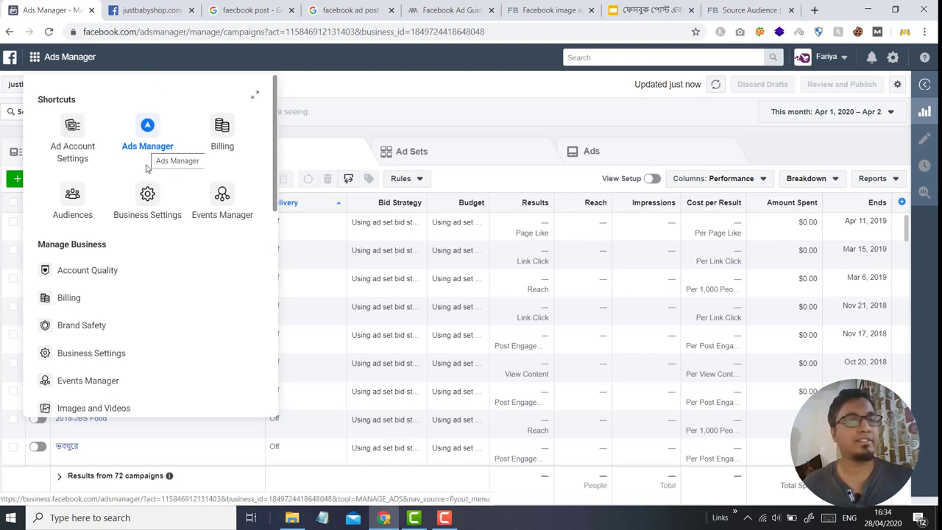
left_click(394, 120)
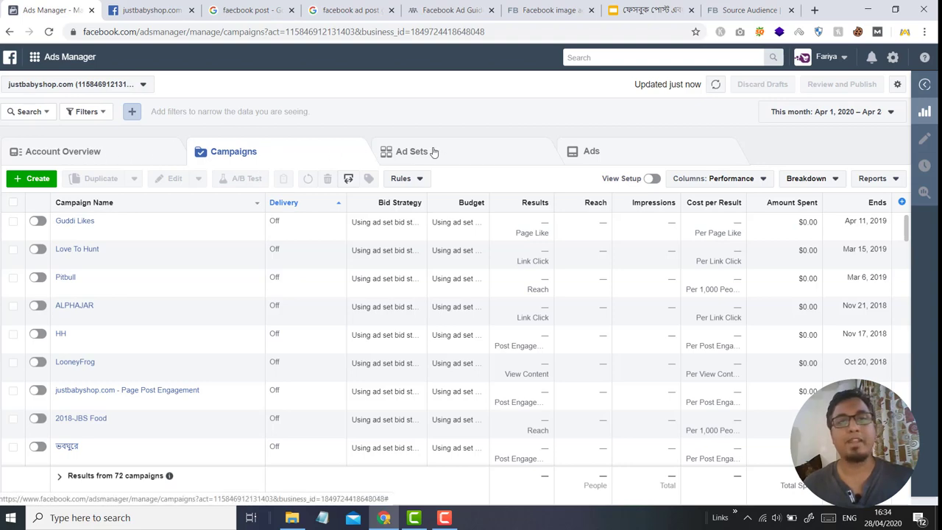
Compare the account's Campaigns, Ad Sets and Ads lists to examine the three levels of the ad structure
left_click(469, 154)
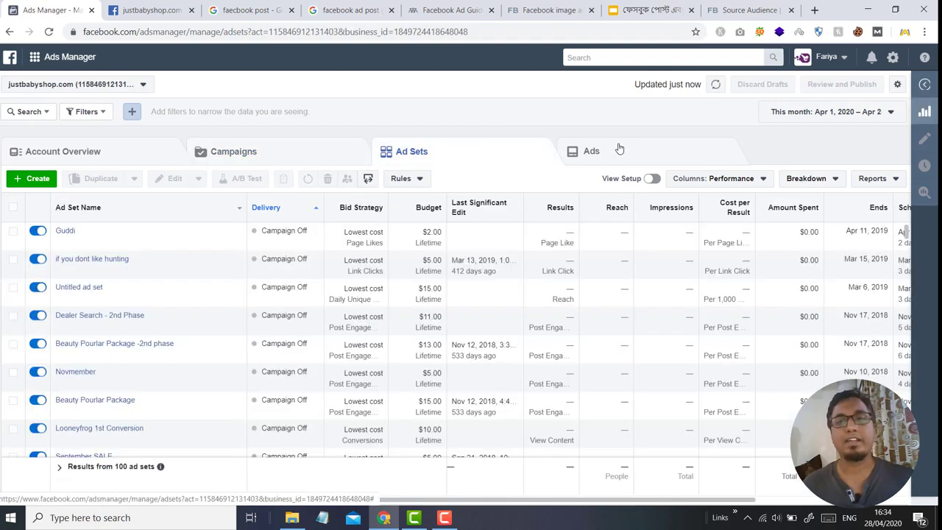
left_click(589, 151)
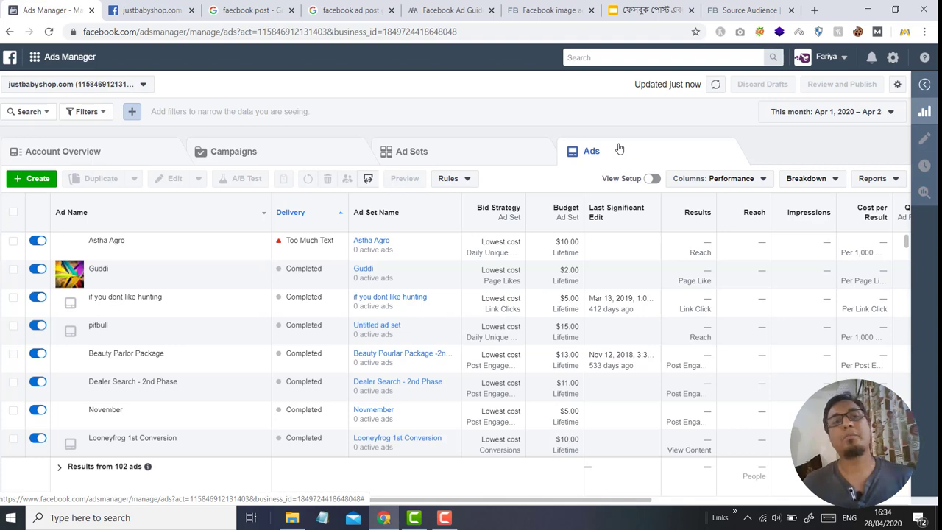
left_click(273, 156)
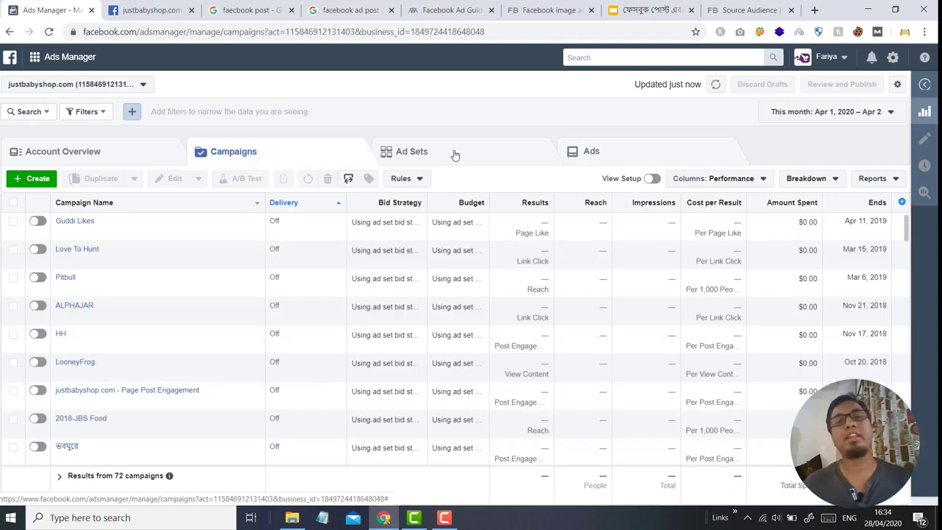
left_click(458, 153)
left_click(615, 159)
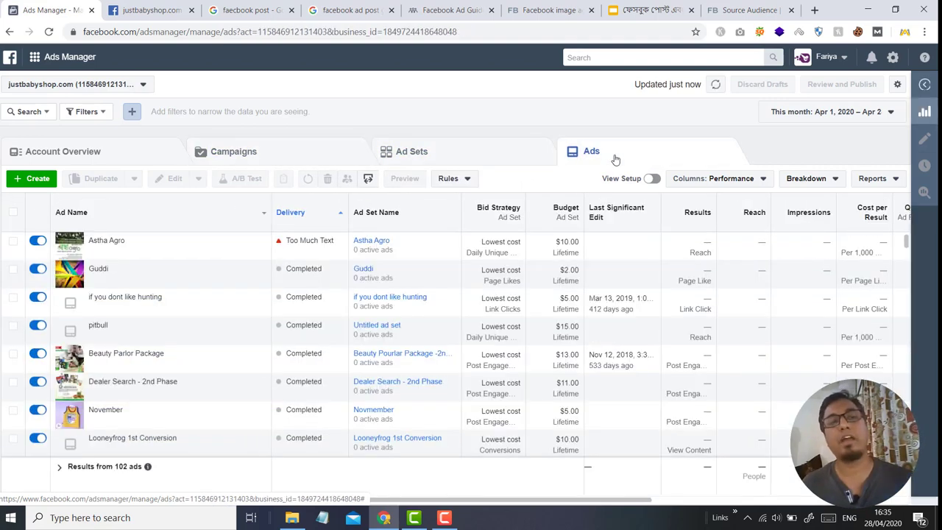
left_click(287, 159)
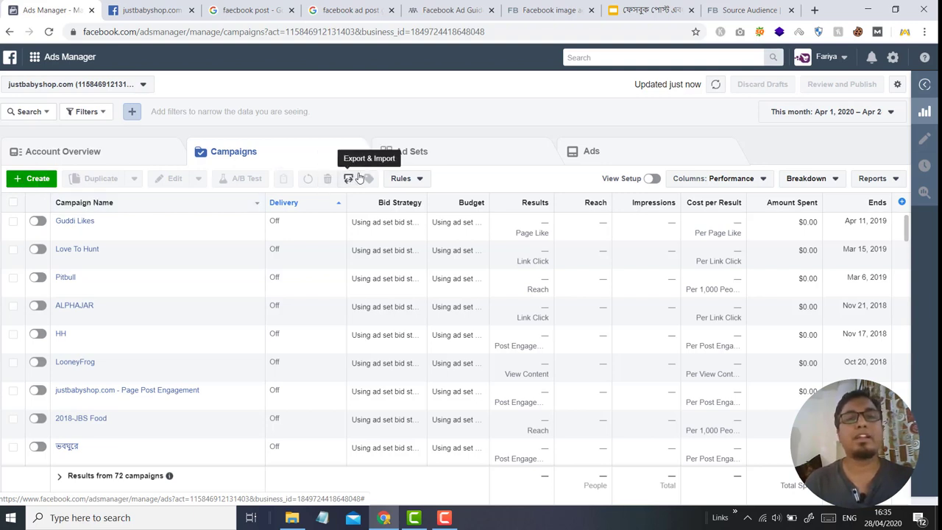
left_click(457, 157)
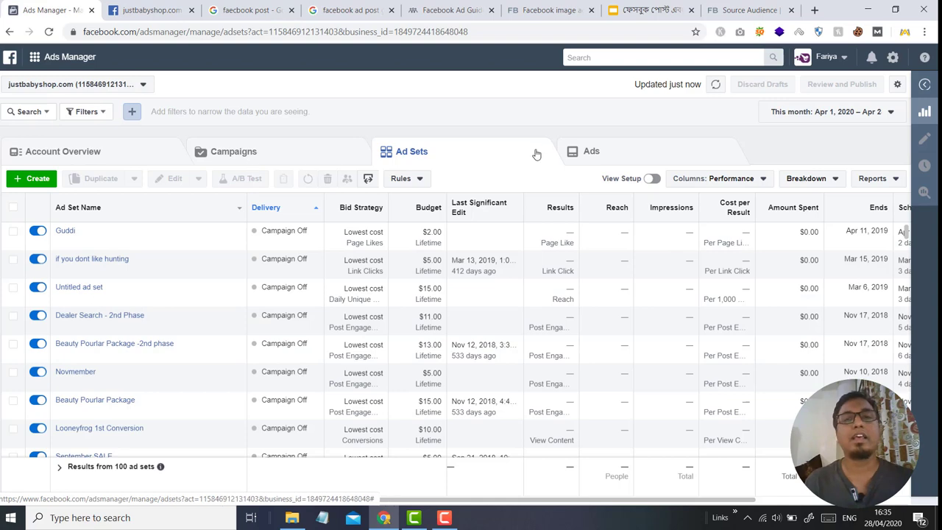
left_click(600, 152)
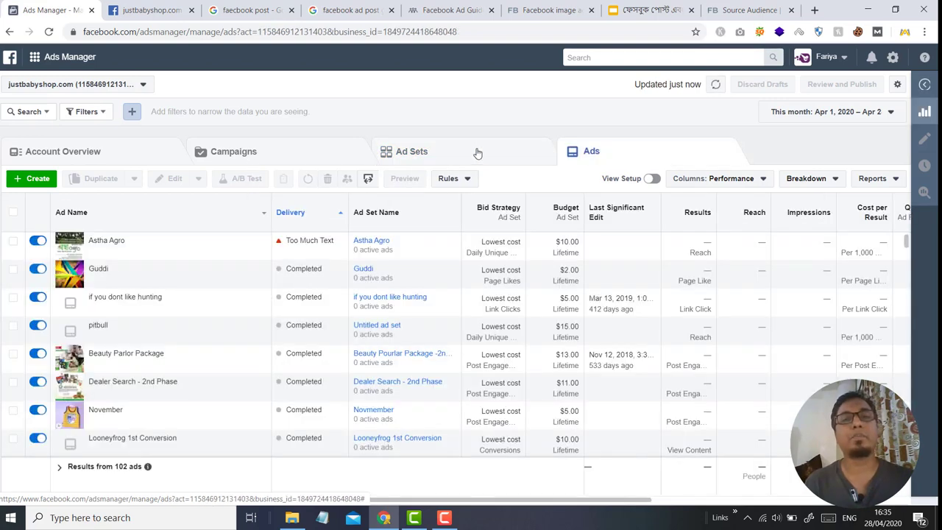
left_click(439, 152)
left_click(611, 158)
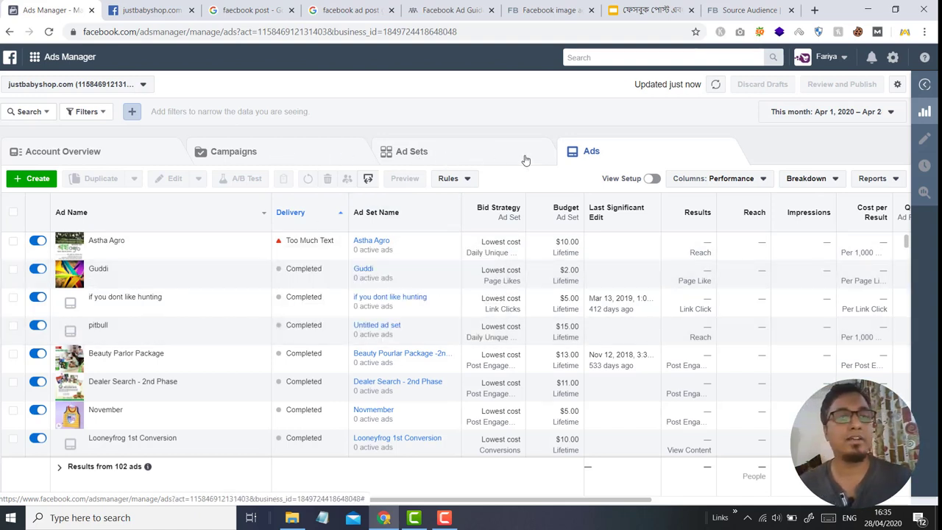
left_click(298, 156)
left_click(463, 152)
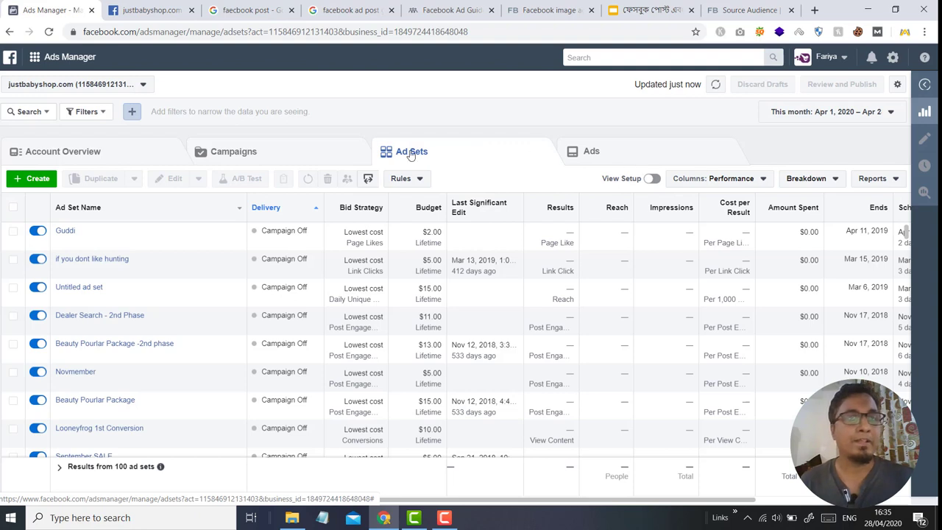
left_click(308, 155)
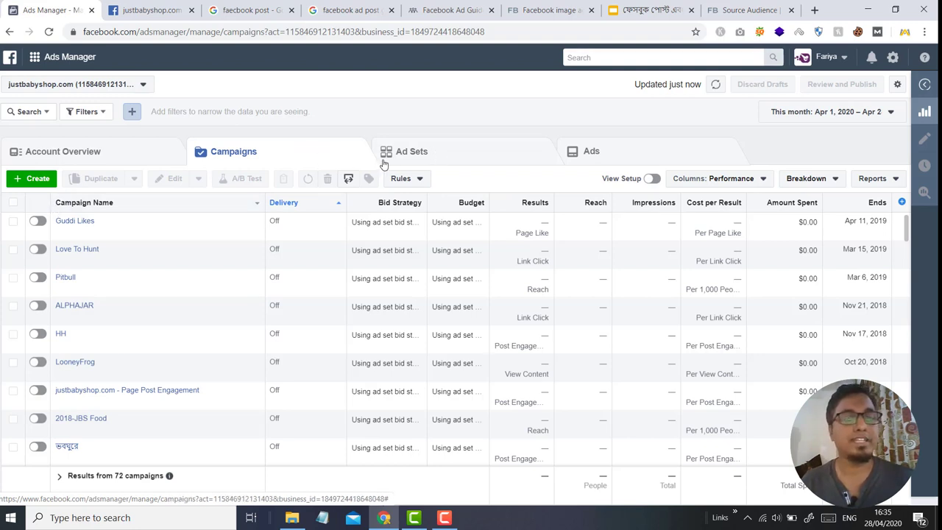
Start creating a new campaign and choose Brand awareness as its marketing objective
left_click(22, 179)
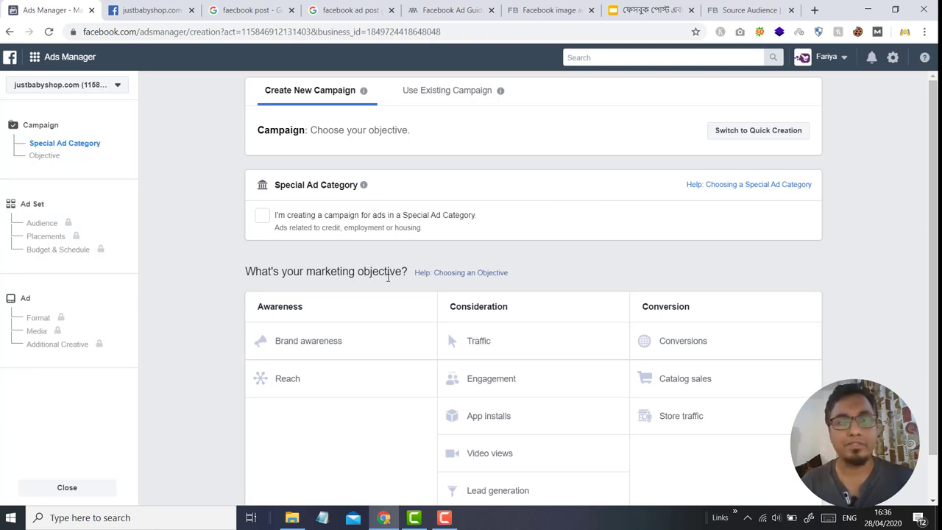
scroll(360, 286, "down", 1)
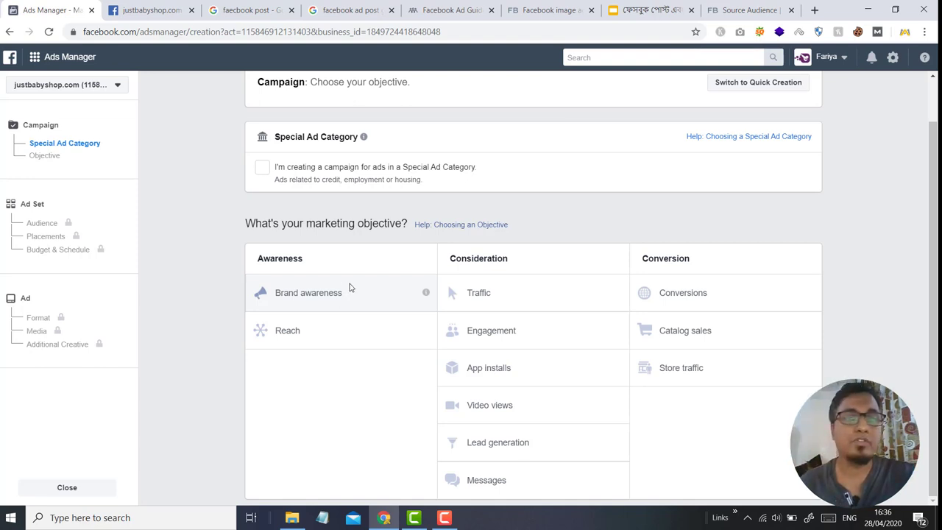
left_click(319, 294)
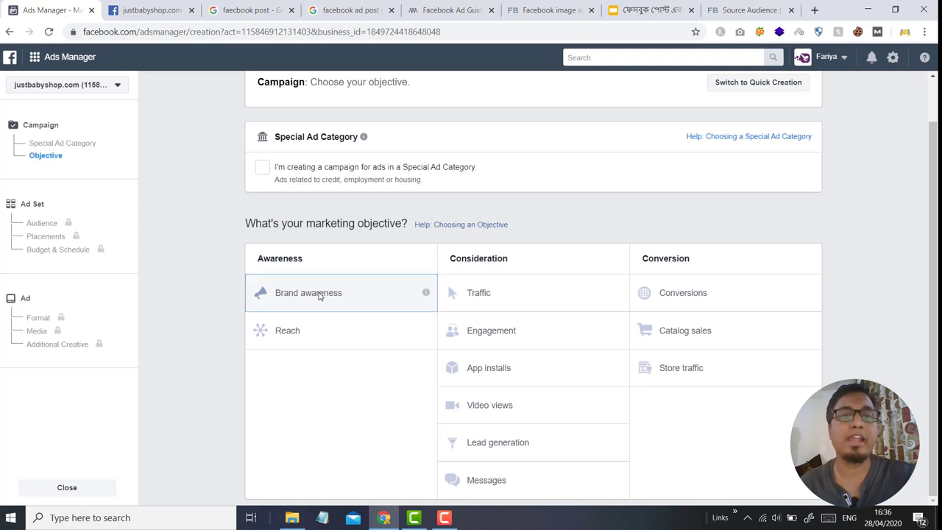
scroll(319, 294, "down", 1)
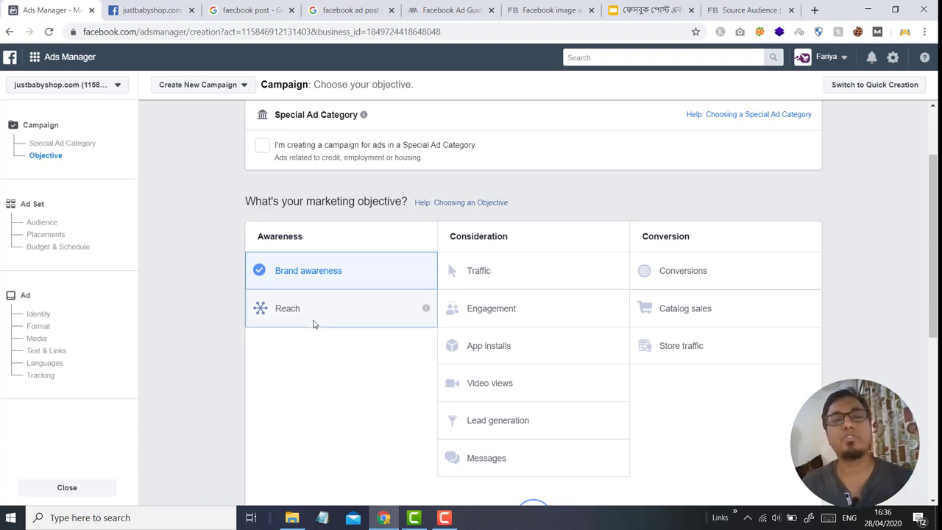
Switch the new campaign's marketing objective to Reach
left_click(314, 323)
scroll(312, 323, "up", 3)
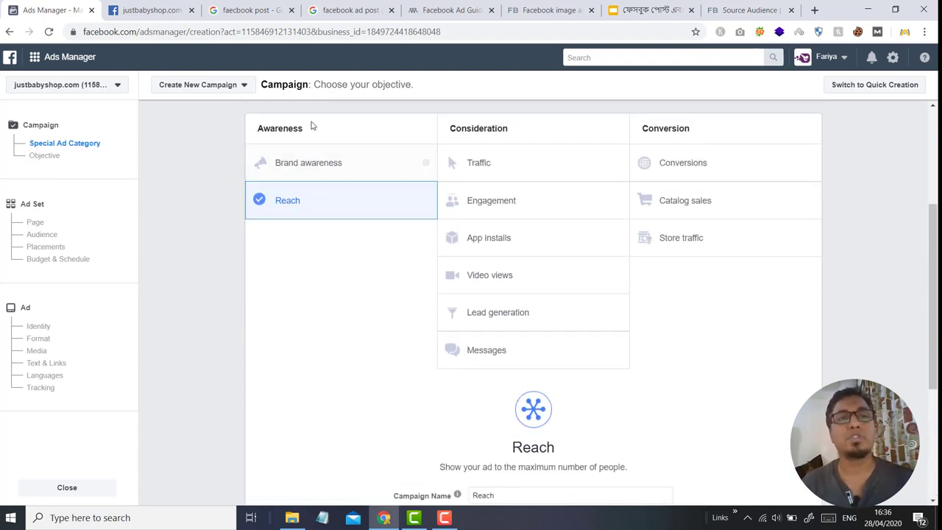
scroll(343, 184, "up", 2)
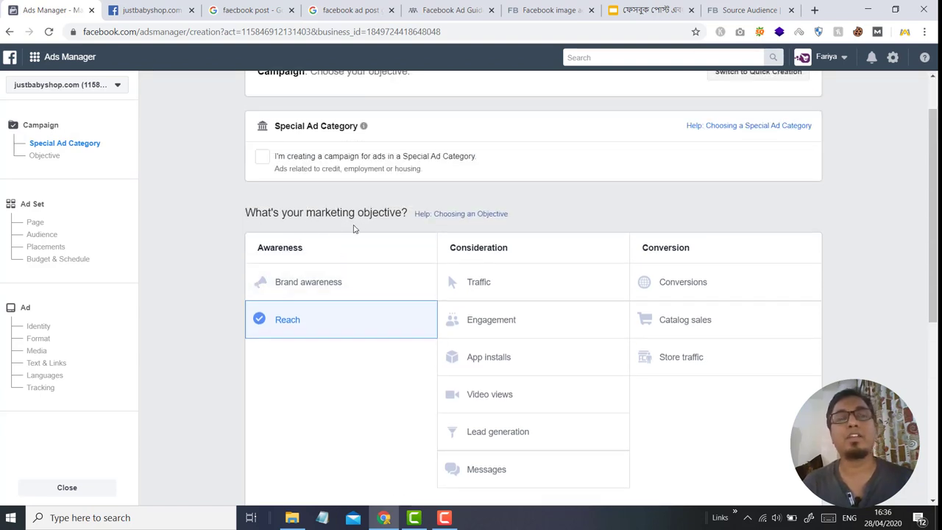
scroll(353, 226, "down", 1)
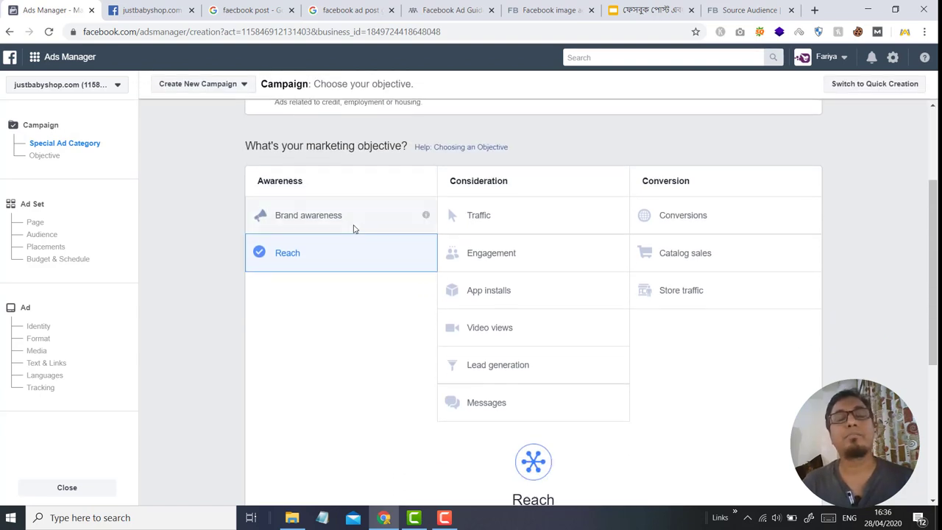
Set the campaign's marketing objective back to Brand awareness and review its name, A/B test and budget optimization options
left_click(298, 215)
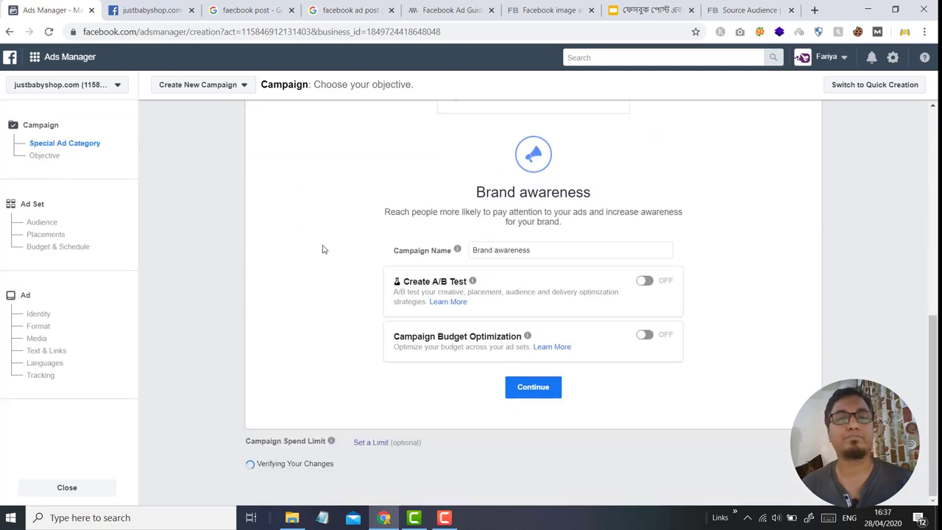
scroll(331, 265, "up", 4)
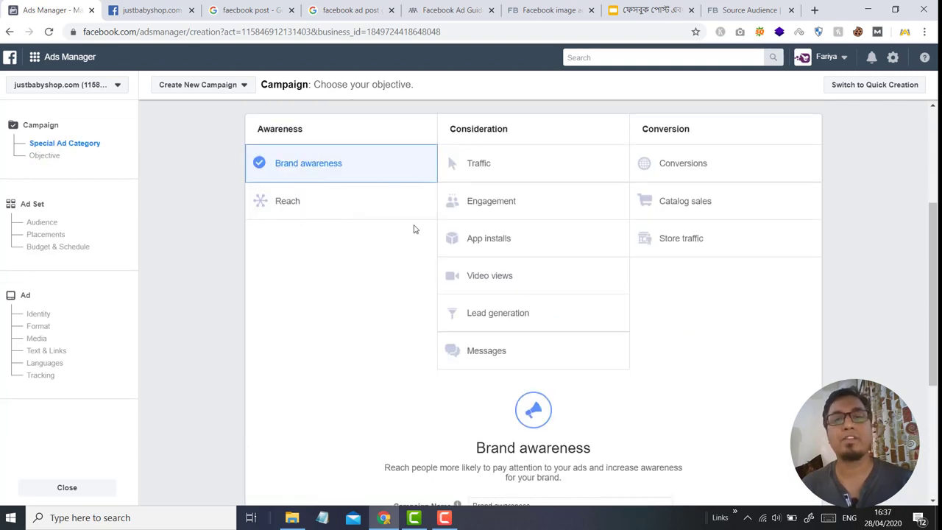
scroll(413, 229, "down", 3)
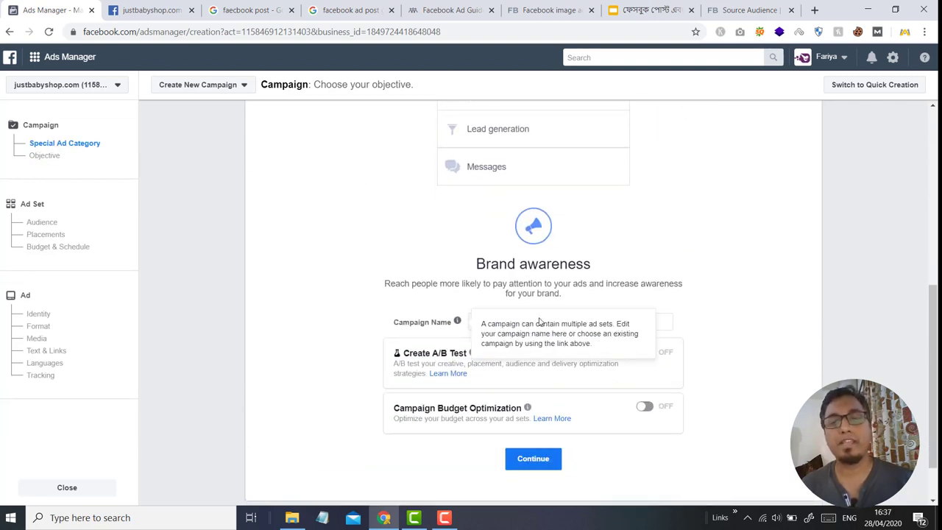
Name the campaign "JBS Like increase" and continue to the ad set settings
left_click(553, 321)
triple_click(553, 322)
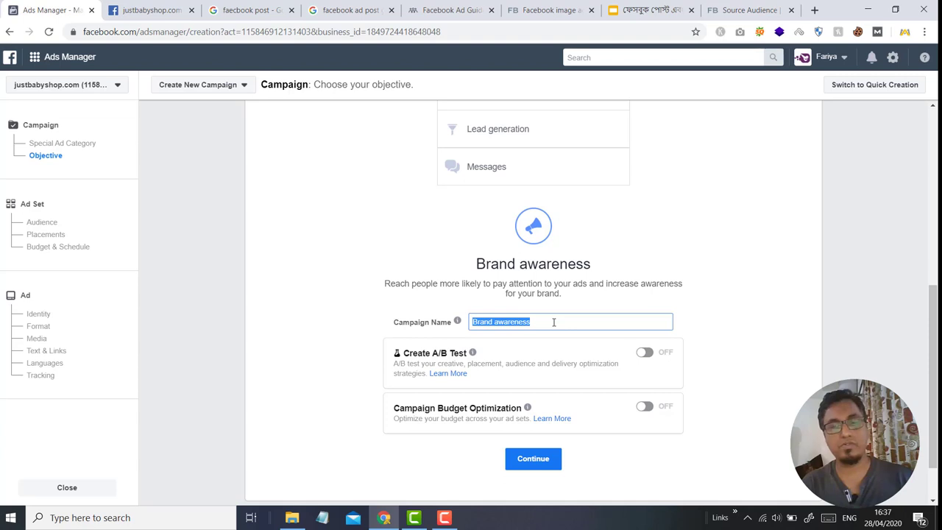
type("B")
key("BackSpace")
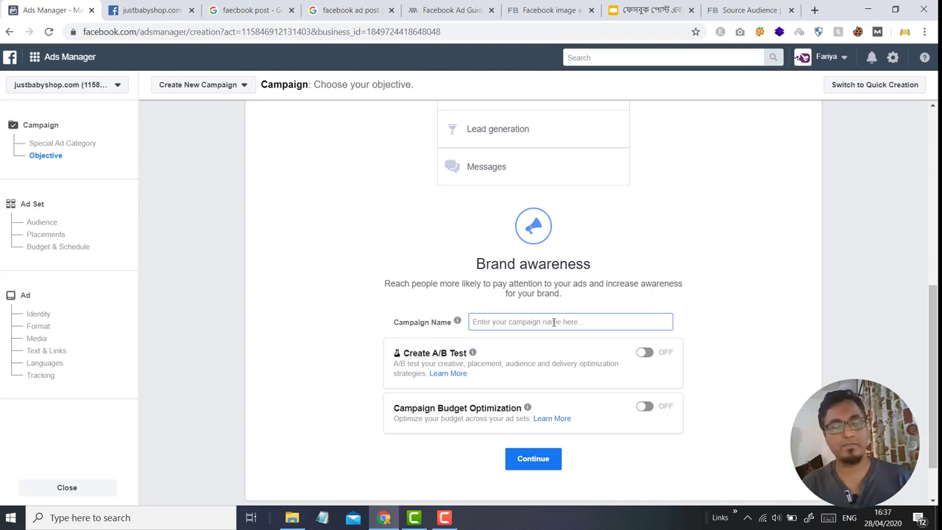
type("JBS")
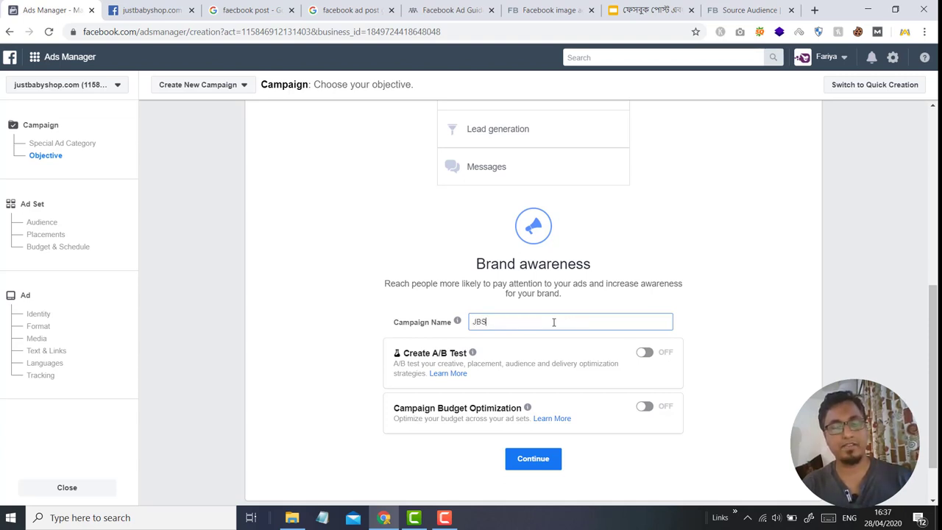
type(" Like inc")
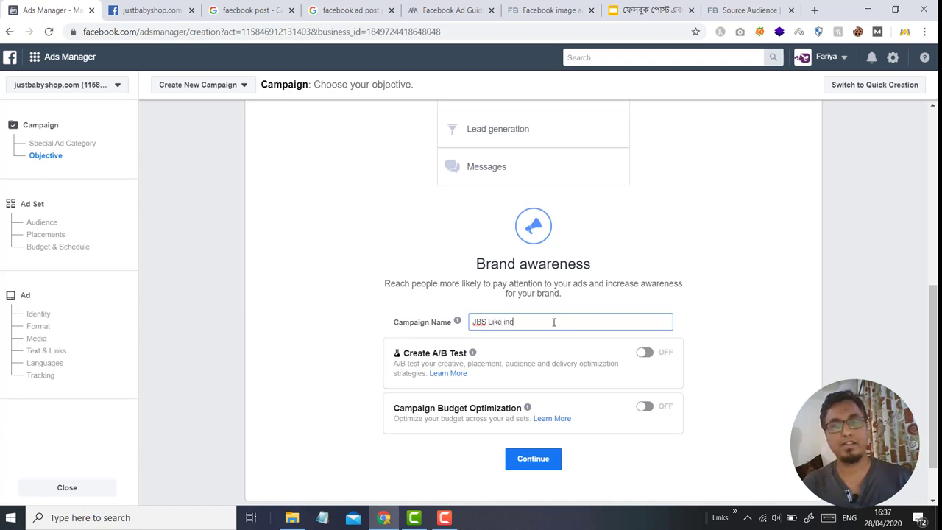
type("rease")
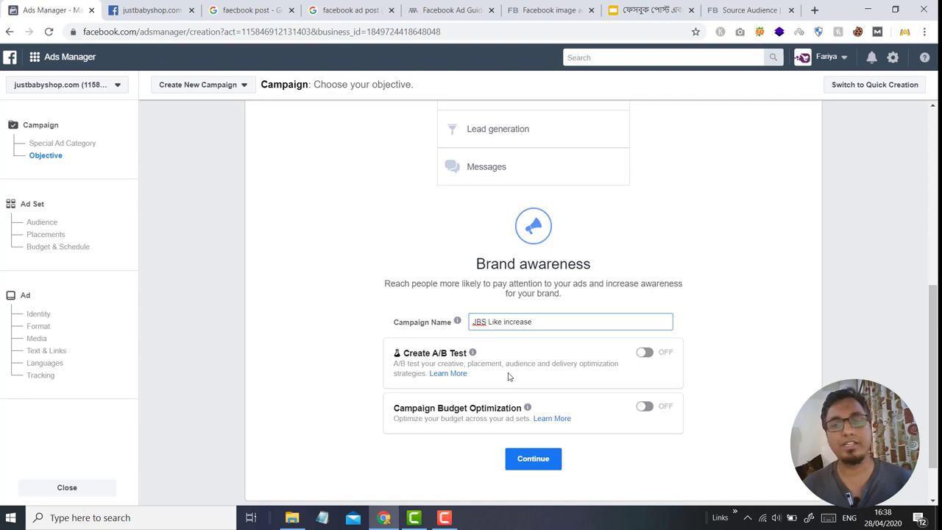
left_click(542, 455)
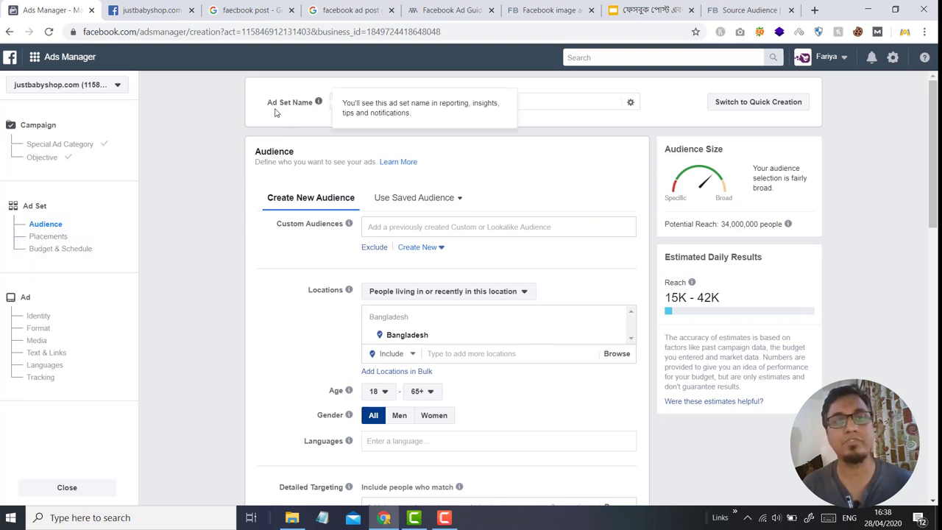
Rename the ad set as "JBS LIke" and open the list of existing custom audiences
left_click(580, 101)
key("ctrl+a")
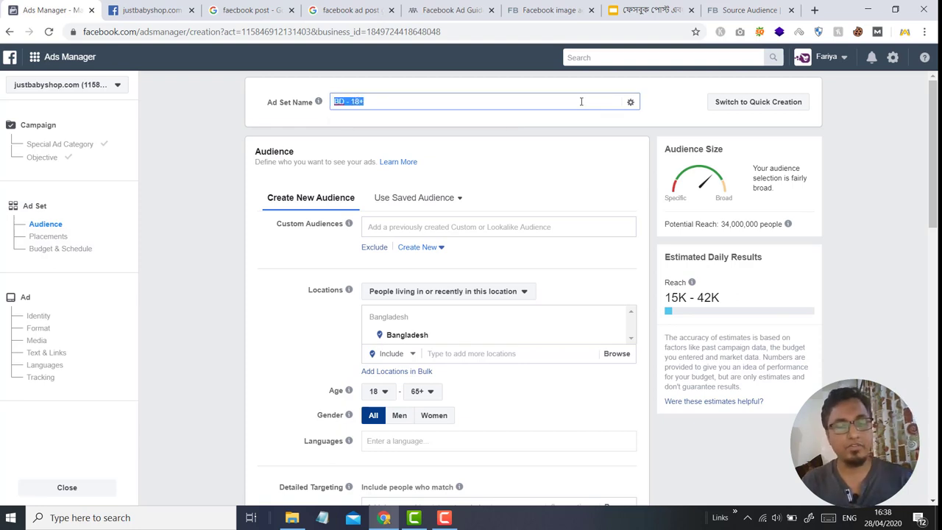
type("JBS Like")
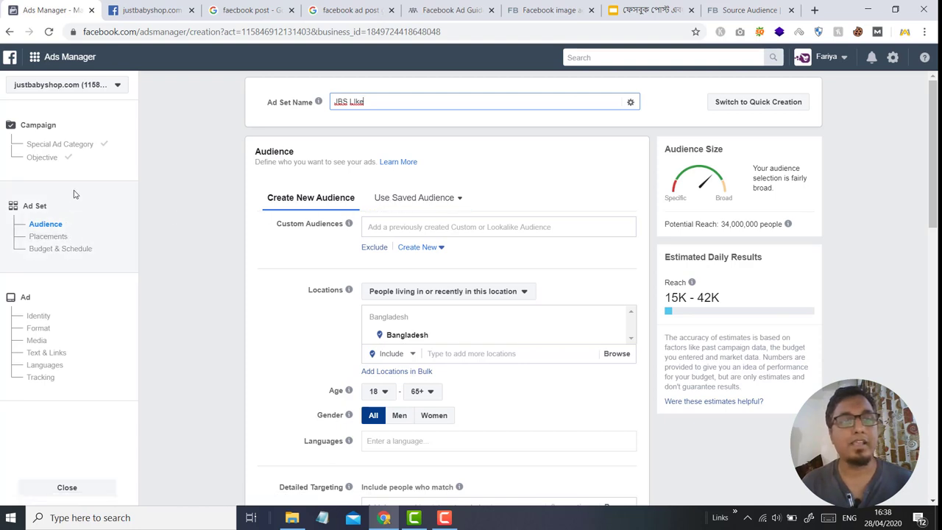
scroll(359, 160, "down", 1)
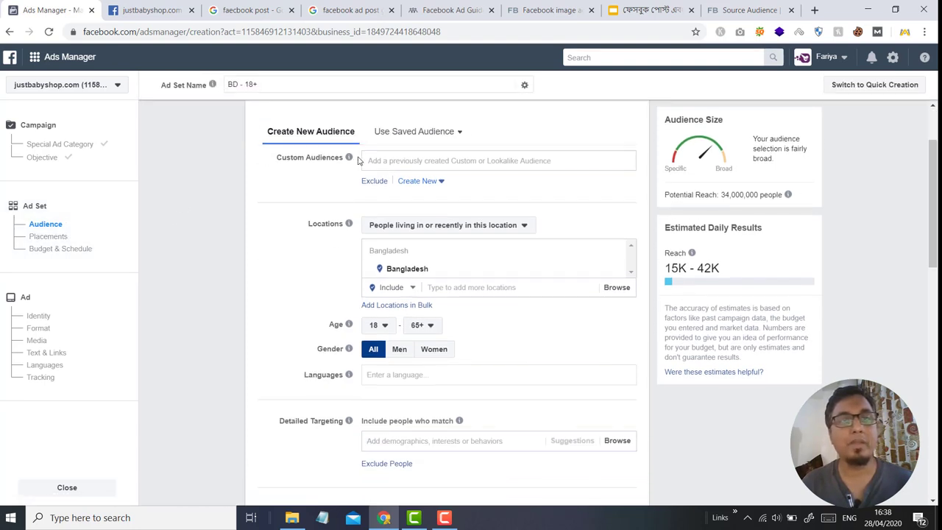
scroll(358, 161, "up", 1)
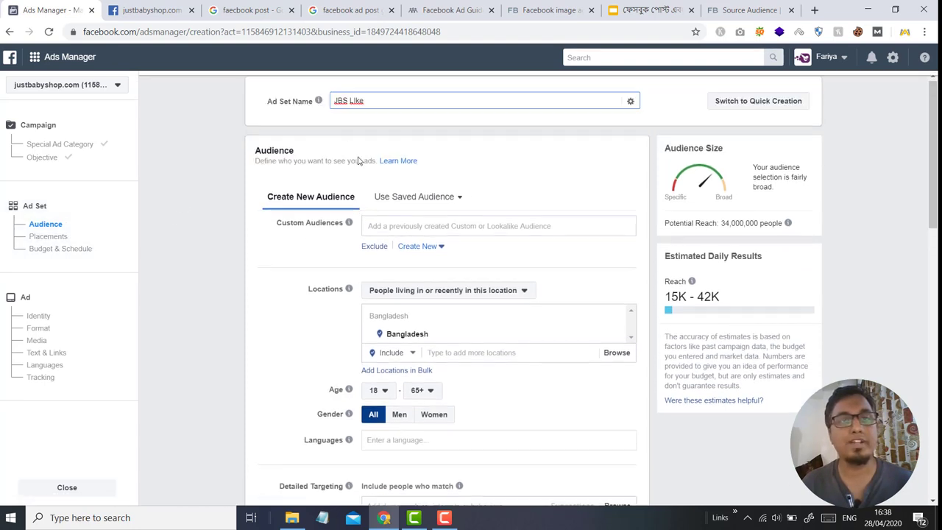
left_click(426, 224)
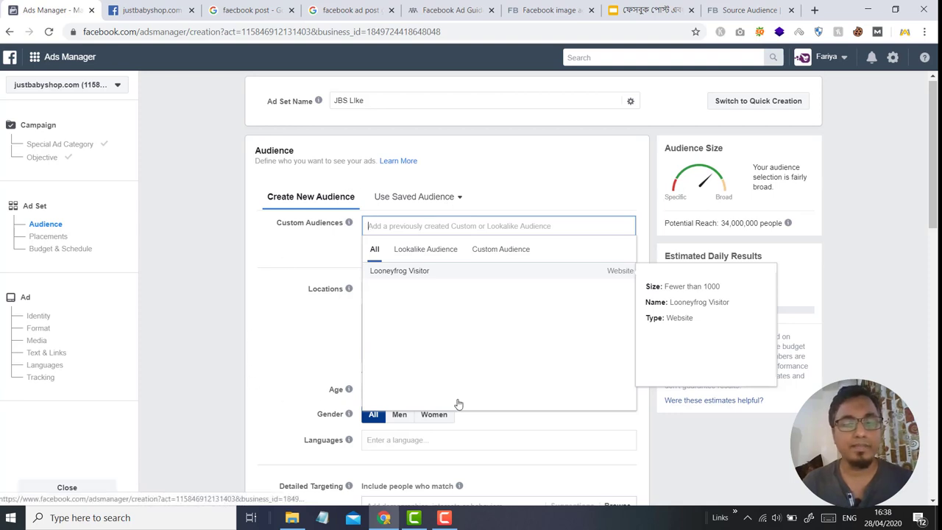
Switch to the Google Slides presentation and present slide 6 about saved, custom and lookalike audiences
left_click(647, 12)
scroll(70, 345, "down", 2)
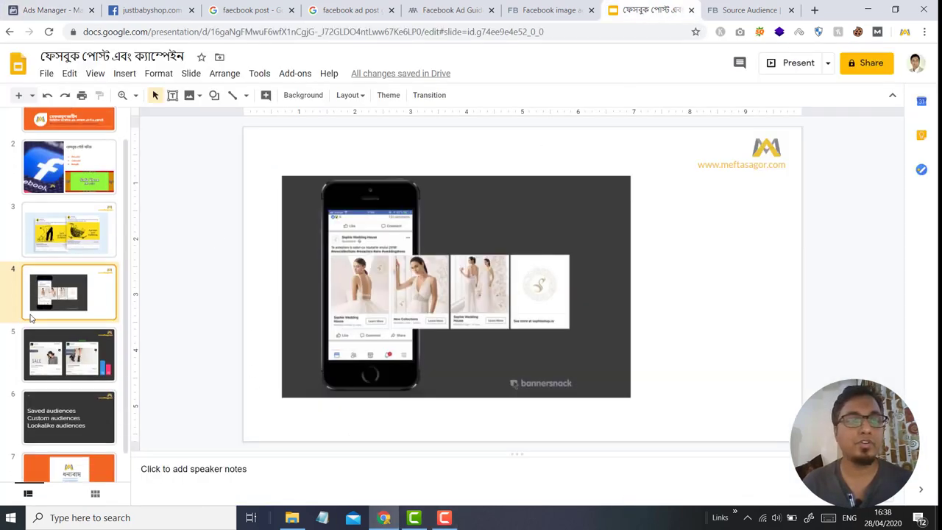
left_click(68, 388)
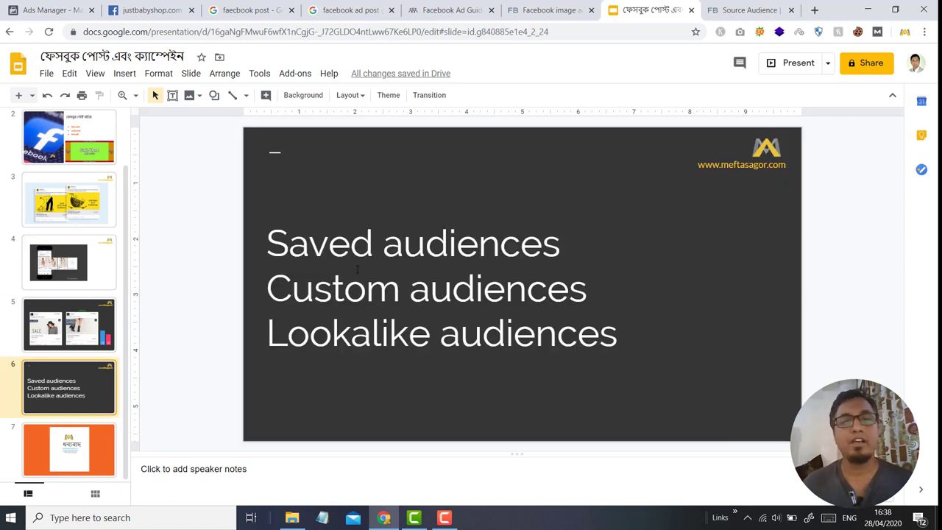
left_click(797, 64)
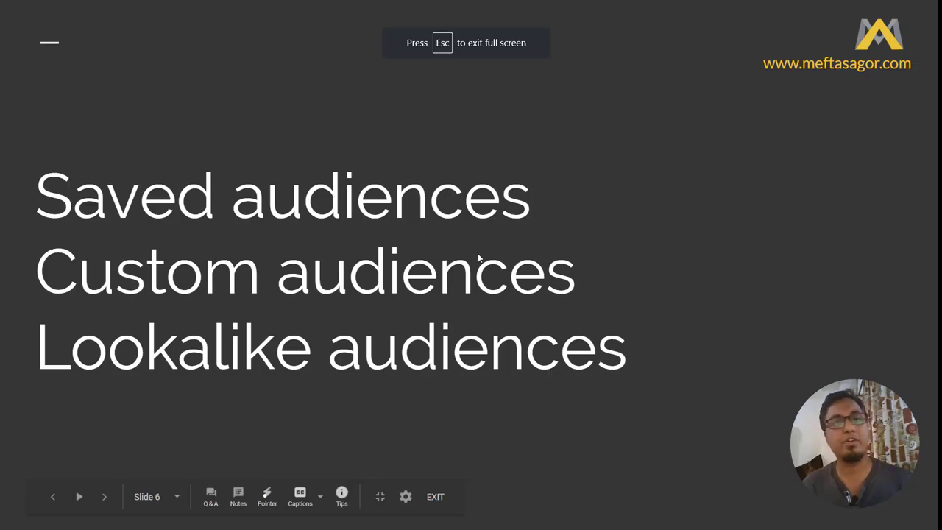
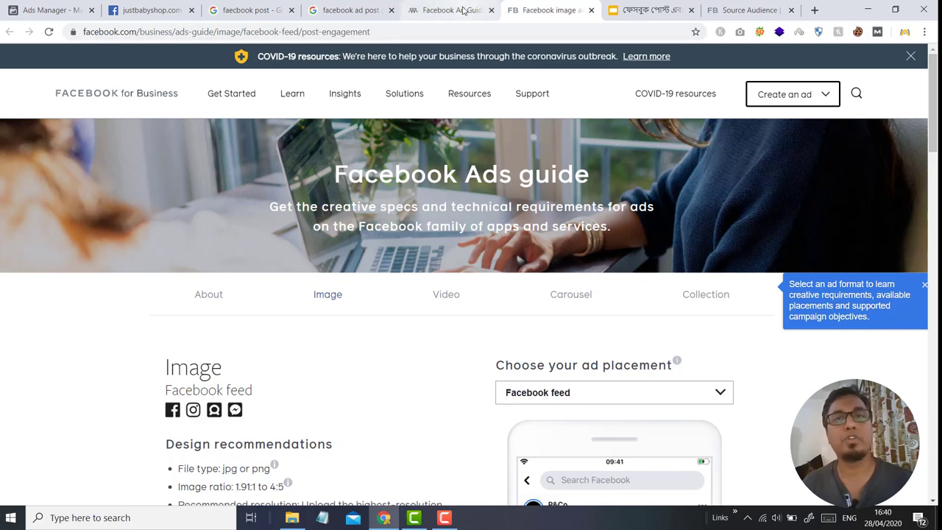
Look over the connectio.io ad guidelines page and Facebook's Source Audience help article, and close the article
left_click(422, 17)
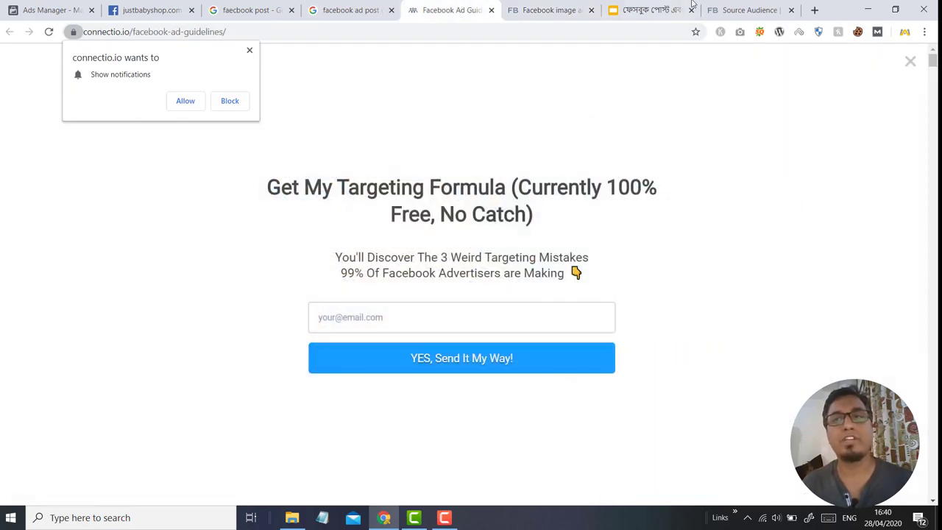
left_click(745, 10)
mouse_move(478, 96)
scroll(723, 234, "down", 5)
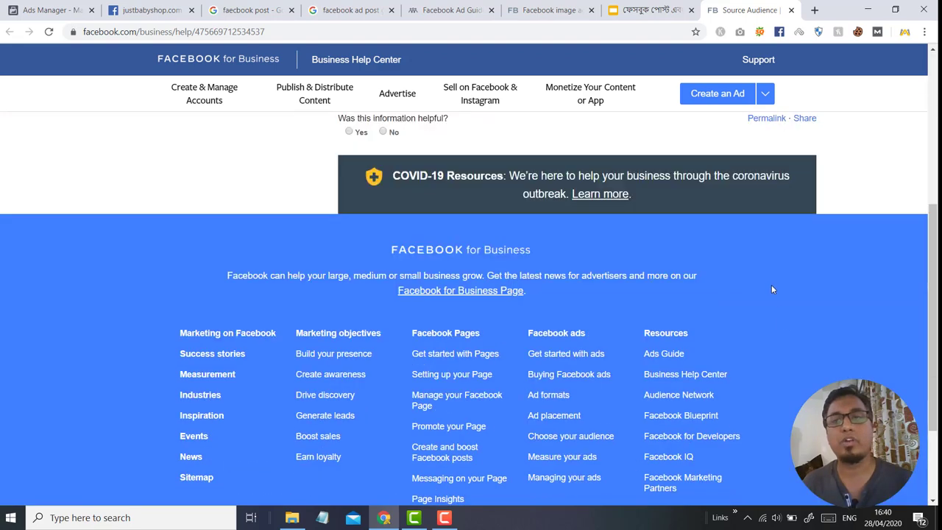
scroll(771, 285, "up", 5)
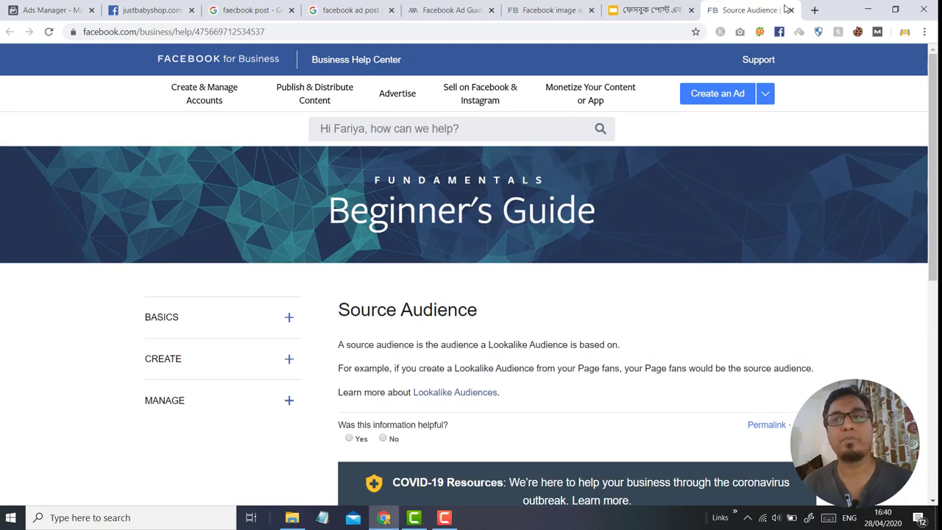
left_click(791, 10)
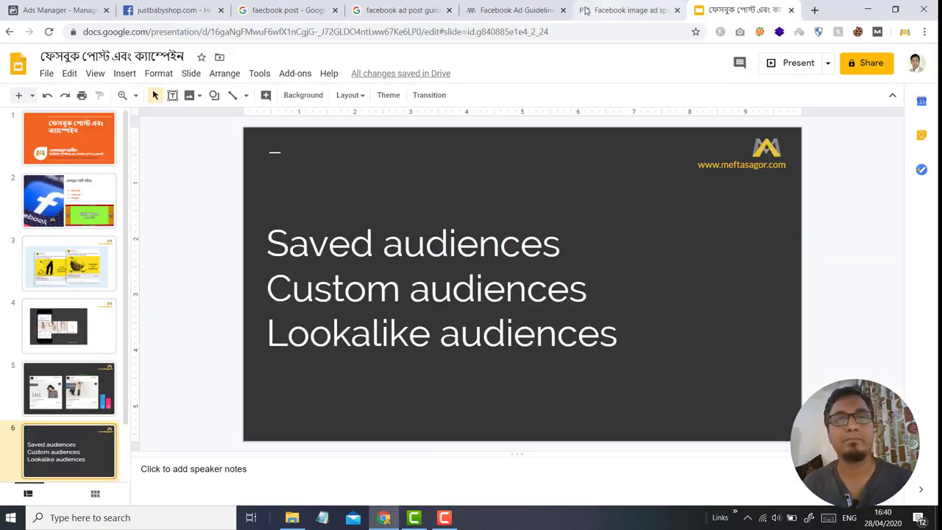
Return to Ads Manager, view the ad set's available audiences filtered to Custom Audience, and close the list without choosing one
left_click(283, 12)
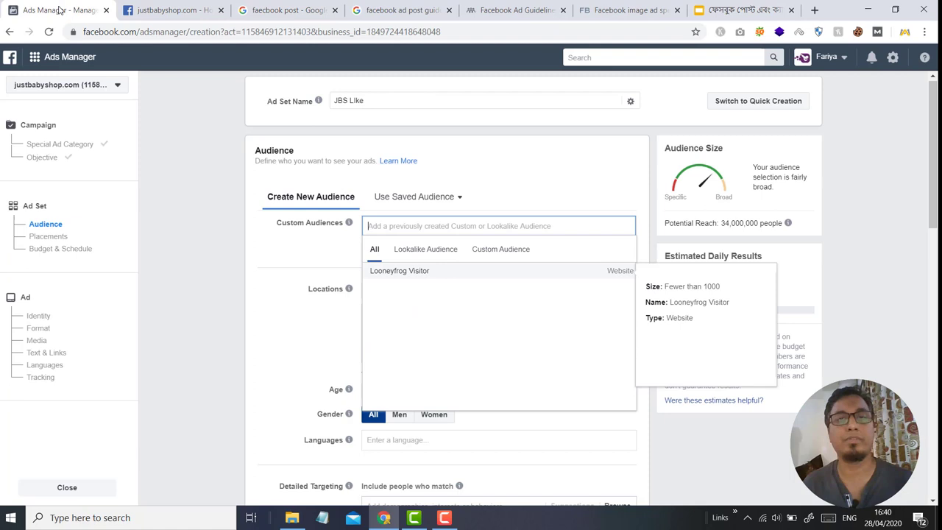
left_click(61, 10)
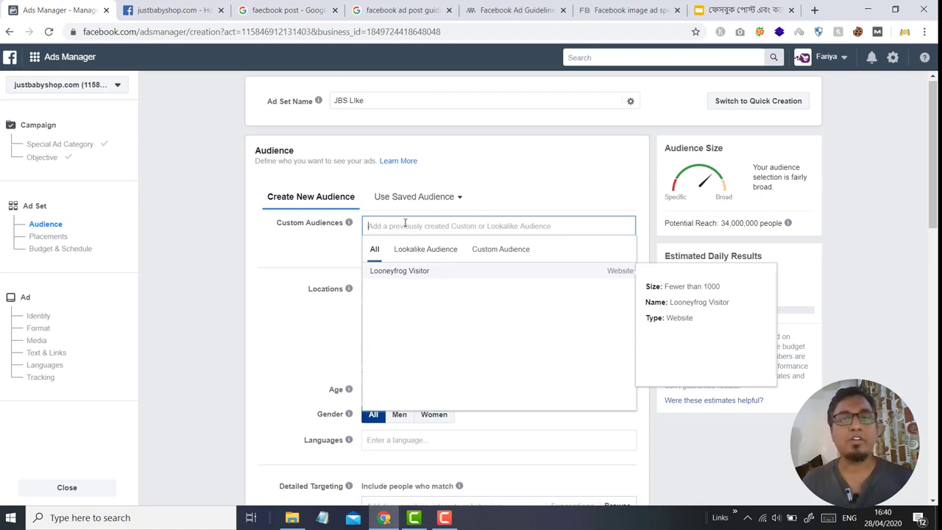
scroll(304, 251, "down", 1)
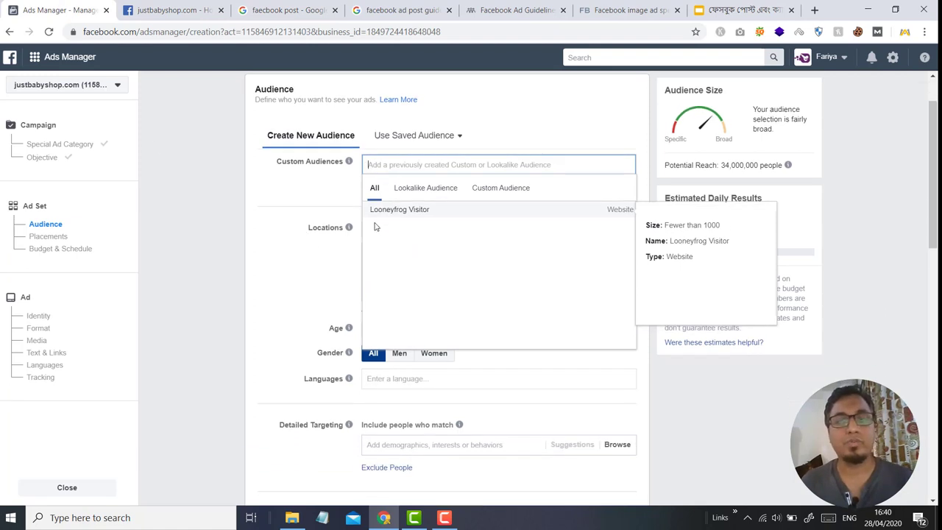
left_click(502, 190)
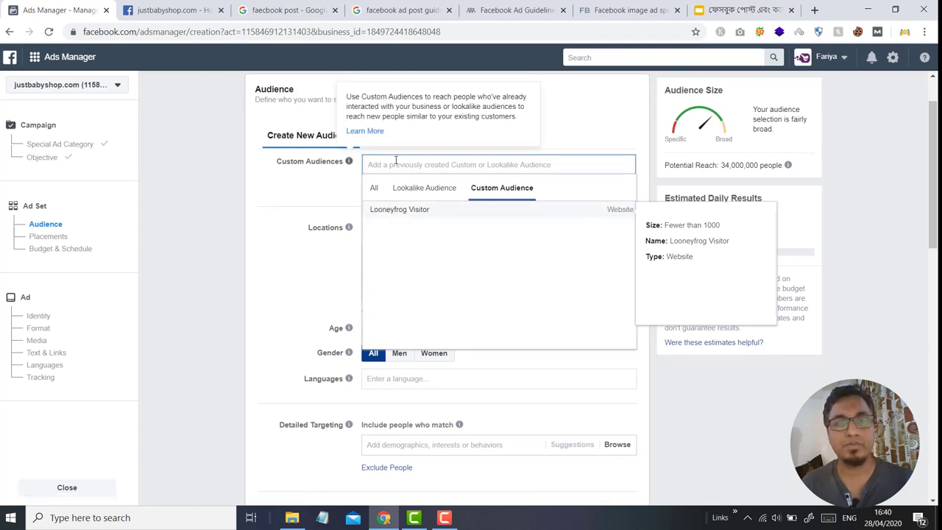
scroll(299, 197, "down", 1)
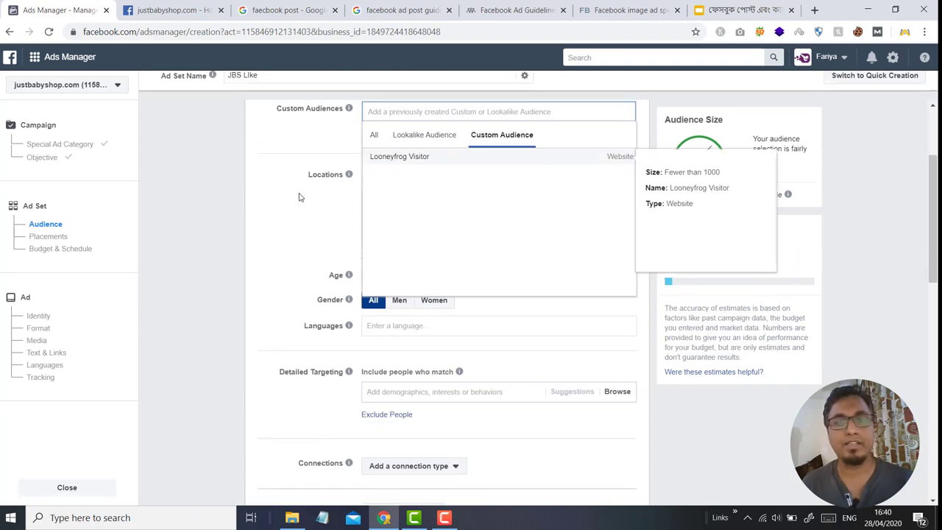
left_click(886, 222)
scroll(473, 209, "up", 1)
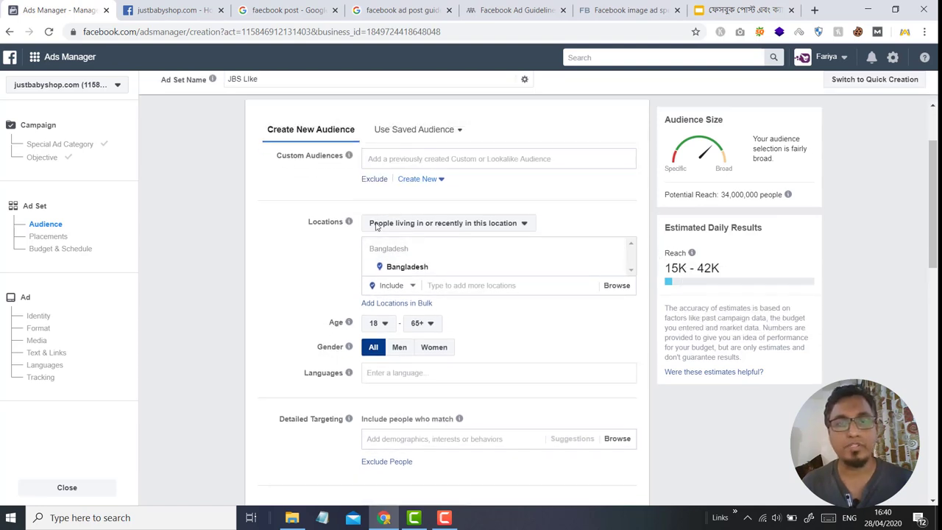
Replace Bangladesh with the city Dhaka, Dhaka Division as the ad set's audience location
left_click(457, 284)
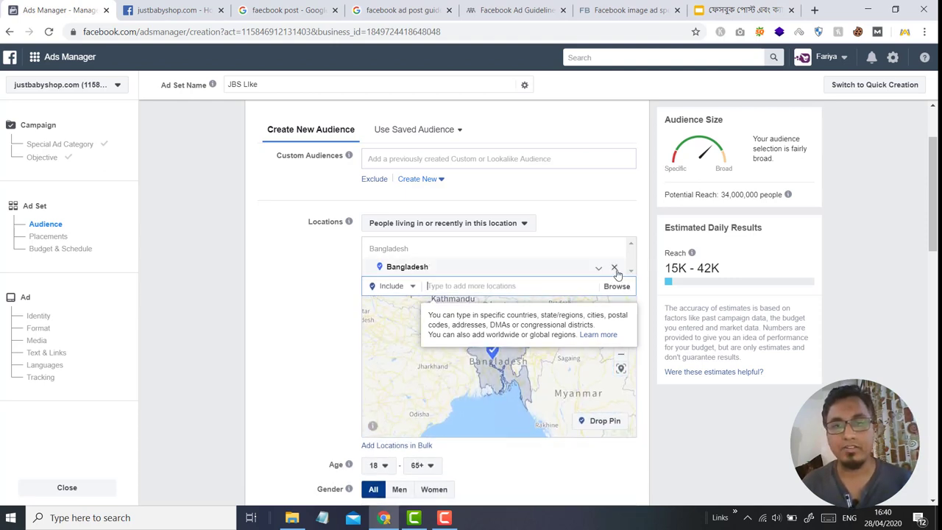
left_click(614, 267)
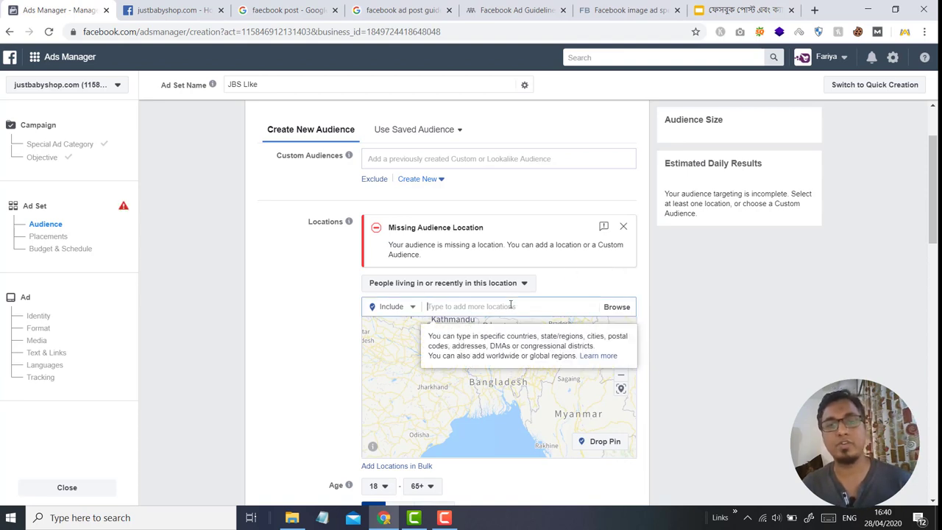
type("dhaka")
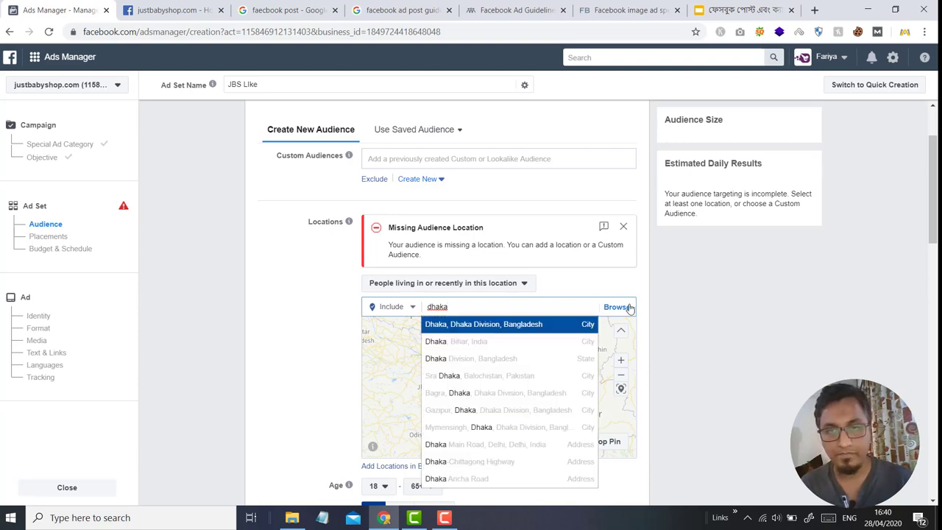
left_click(498, 328)
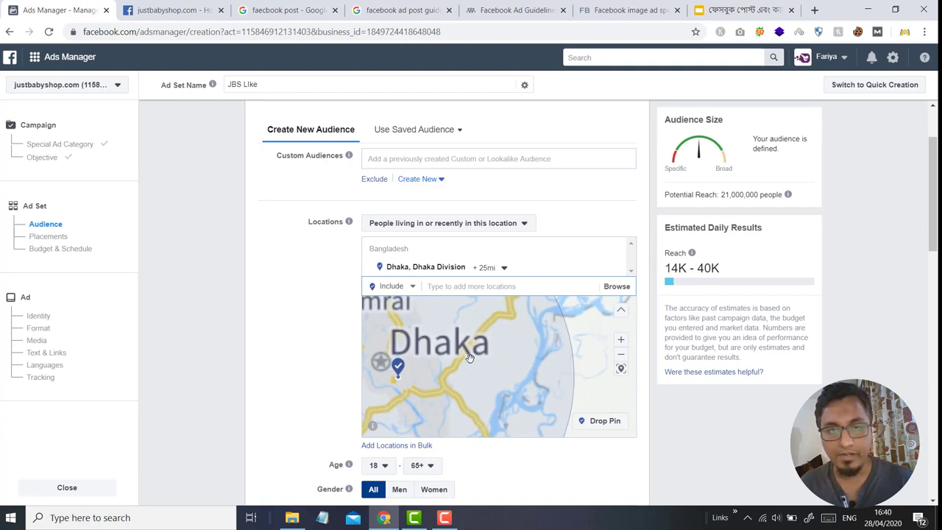
Examine the area around the Dhaka pin on the audience location map at several zoom levels
mouse_move(469, 358)
left_mouse_down()
mouse_move(596, 354)
mouse_move(573, 395)
left_mouse_up()
scroll(559, 361, "down", 3)
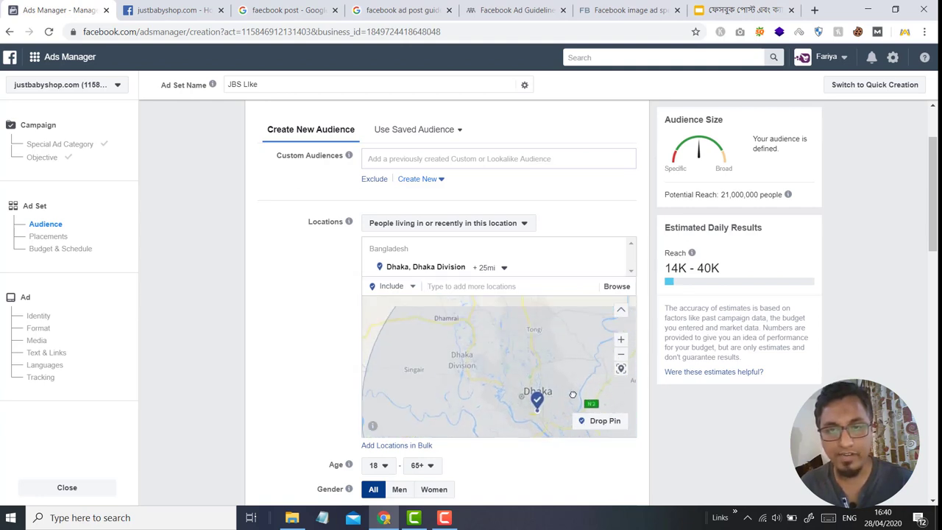
scroll(547, 378, "up", 2)
scroll(554, 347, "down", 2)
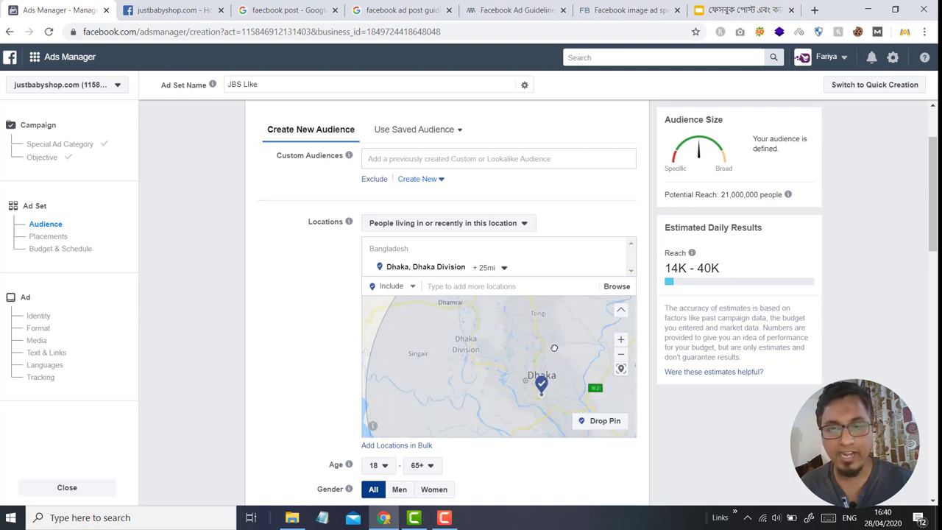
scroll(537, 351, "up", 3)
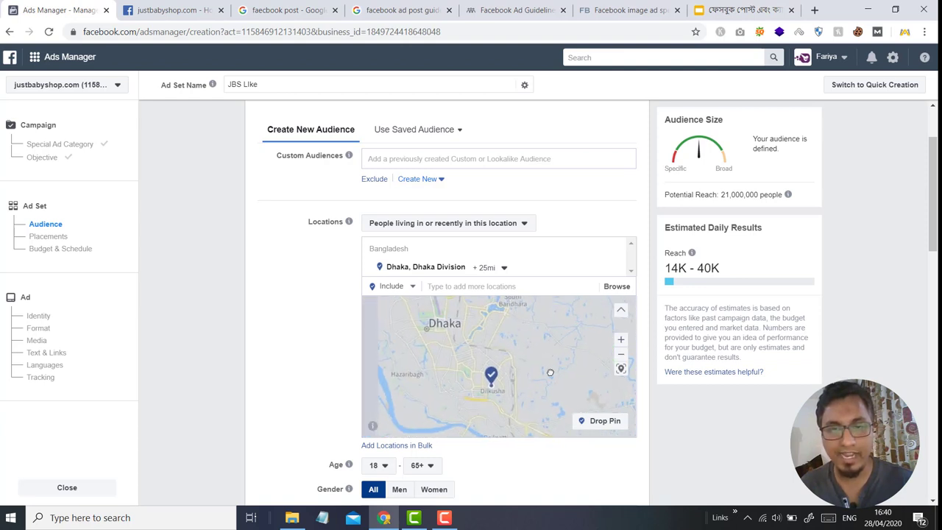
left_click_drag(549, 372, 578, 396)
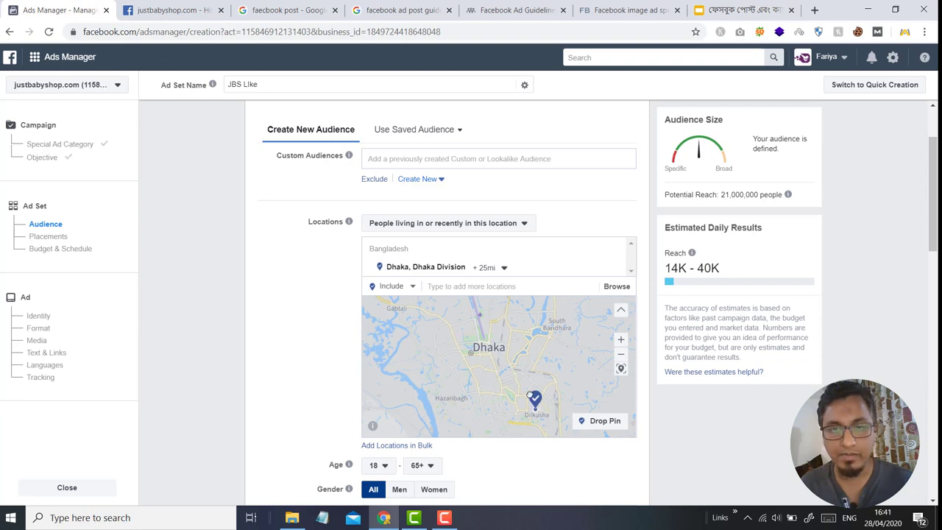
left_click_drag(535, 399, 509, 378)
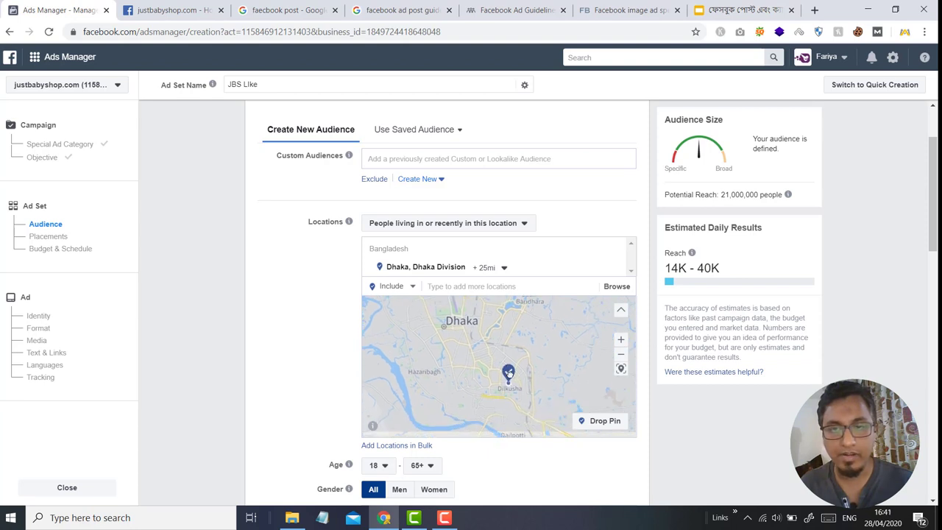
left_click(599, 420)
scroll(491, 352, "up", 3)
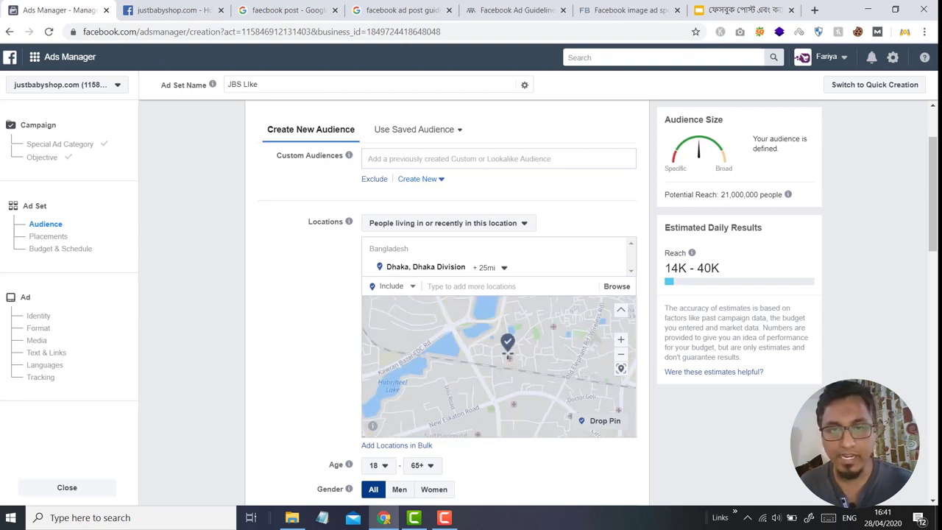
key("Escape")
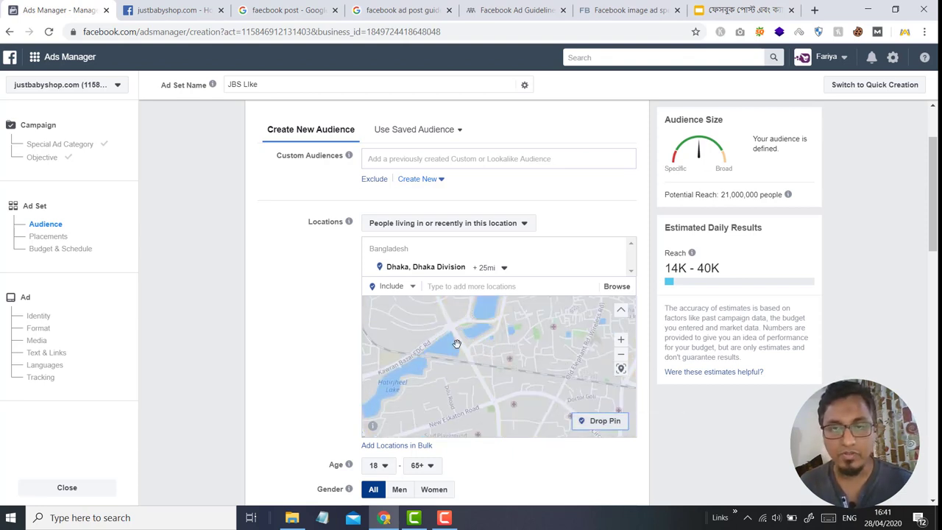
Collapse the location map, view Dhaka's radius options, and remove Dhaka from the ad set's audience locations
left_click(619, 315)
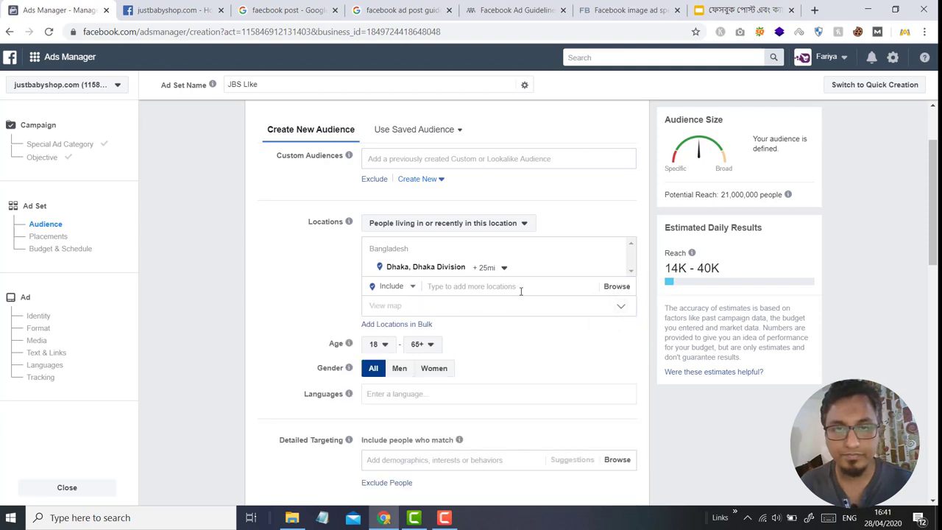
left_click(504, 268)
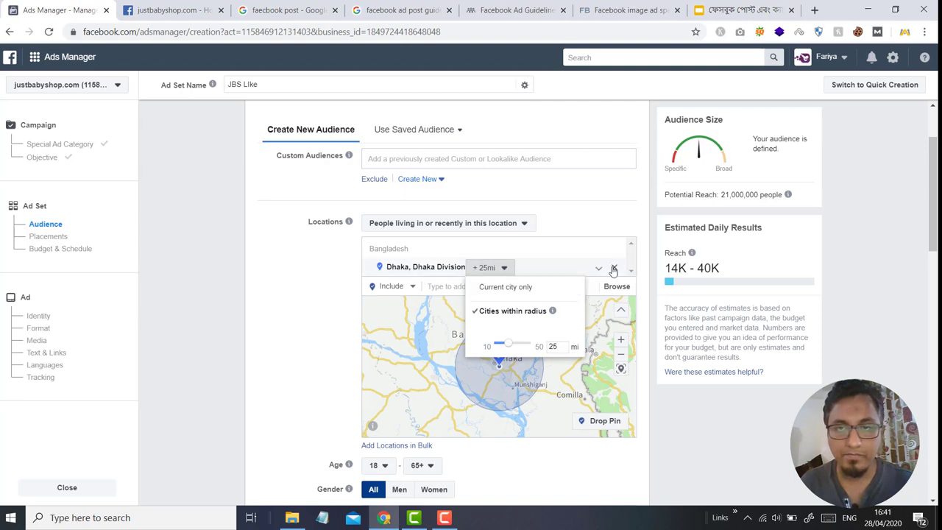
left_click(486, 288)
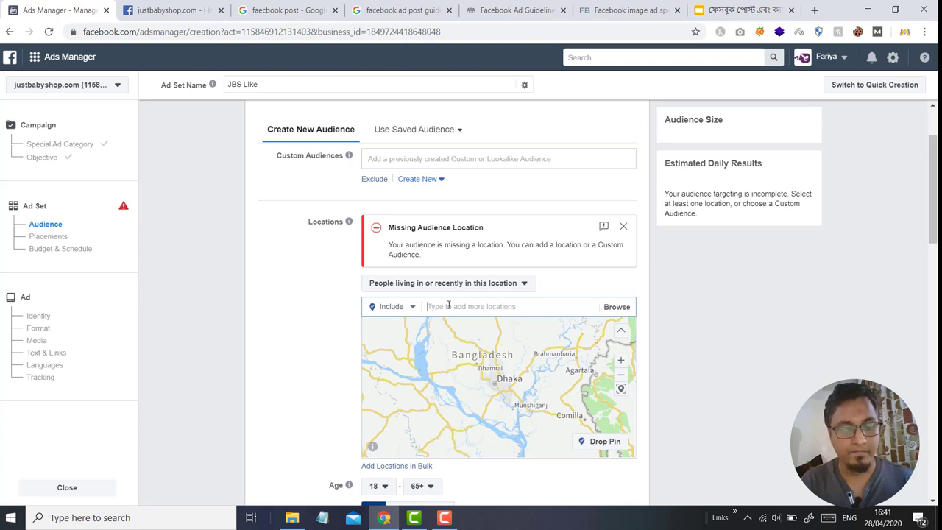
Look up "ECB Chottor" as an audience location and clear the entry without choosing it
type("ECB Chottor")
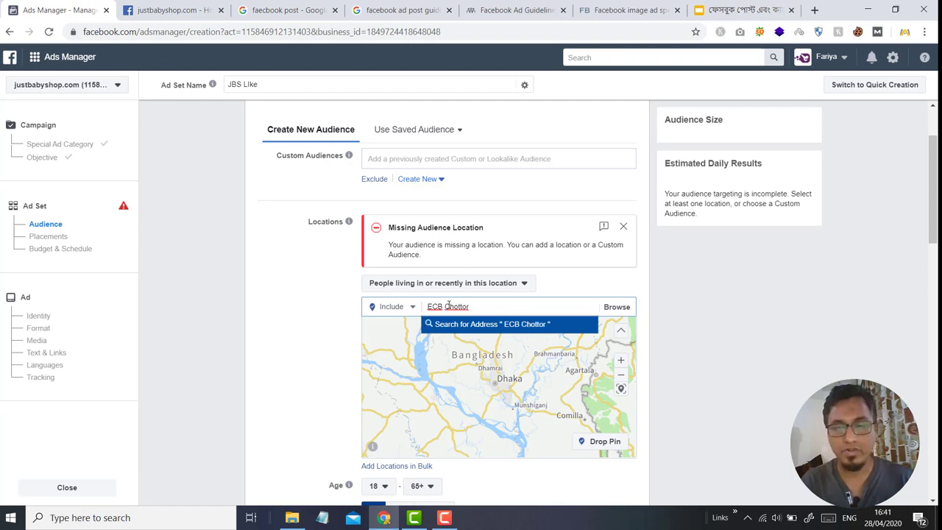
key("BackSpace")
key("BackSpace")
key("BackSpace")
key("BackSpace")
key("BackSpace")
key("BackSpace")
key("BackSpace")
key("BackSpace")
key("BackSpace")
key("BackSpace")
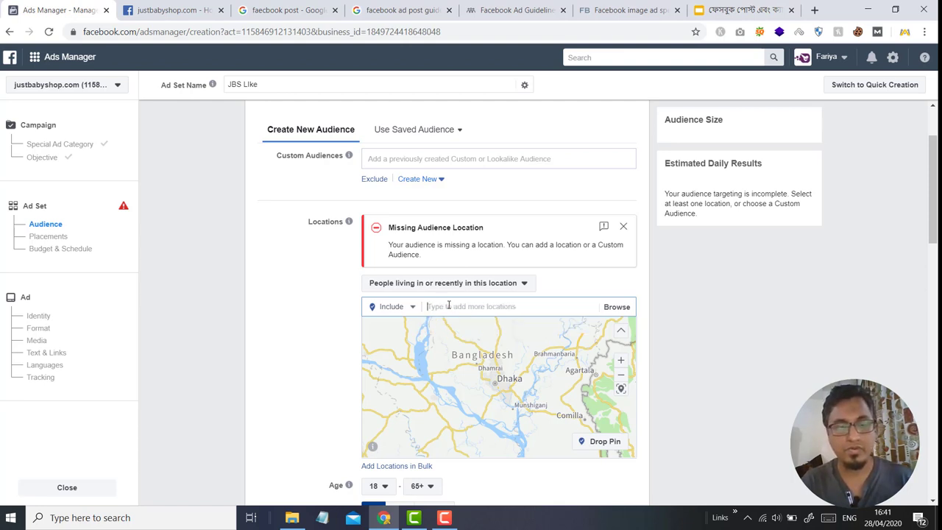
Add the city Matikata, Dhaka, Dhaka Division as the audience location, check it on the map, and remove it again
type("Matikata")
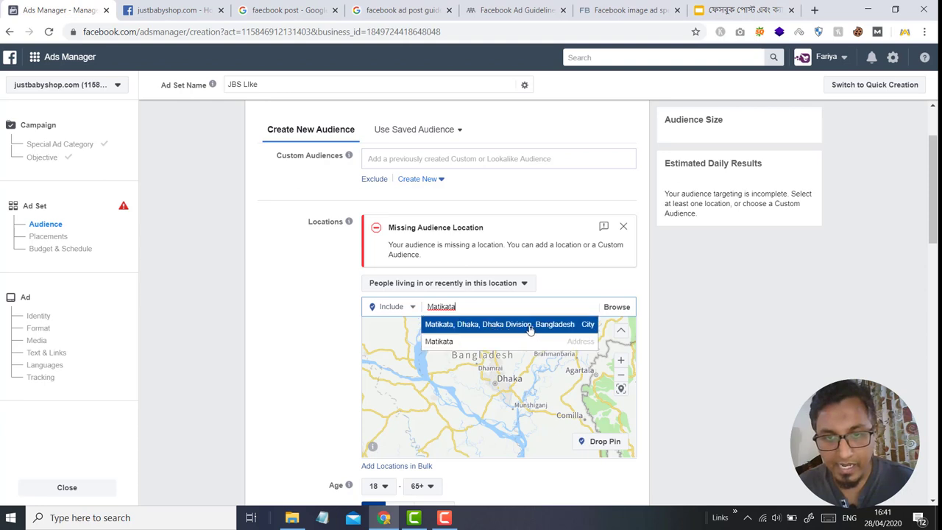
left_click(514, 325)
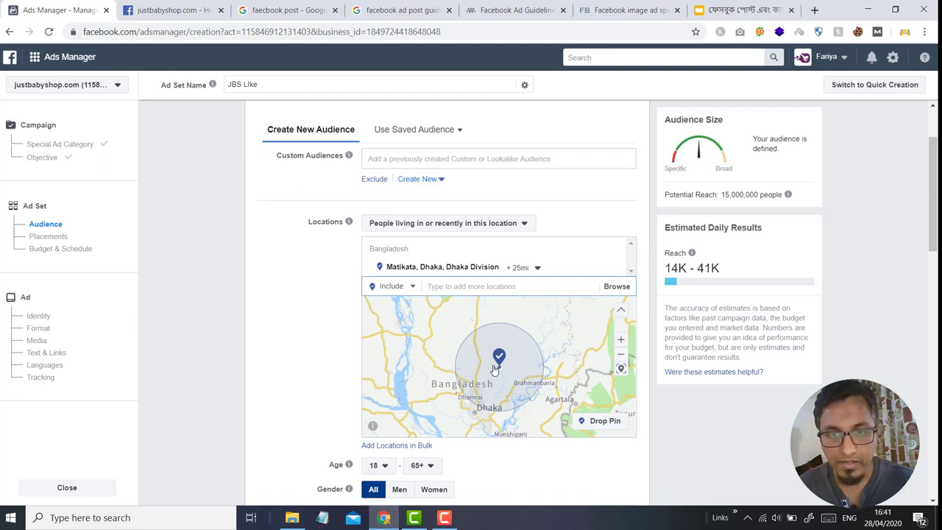
scroll(498, 360, "up", 3)
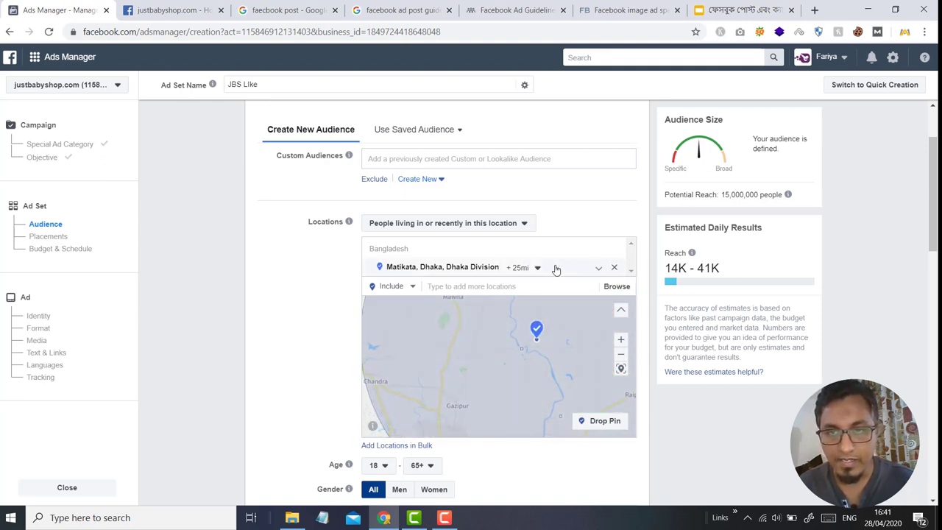
left_click(615, 268)
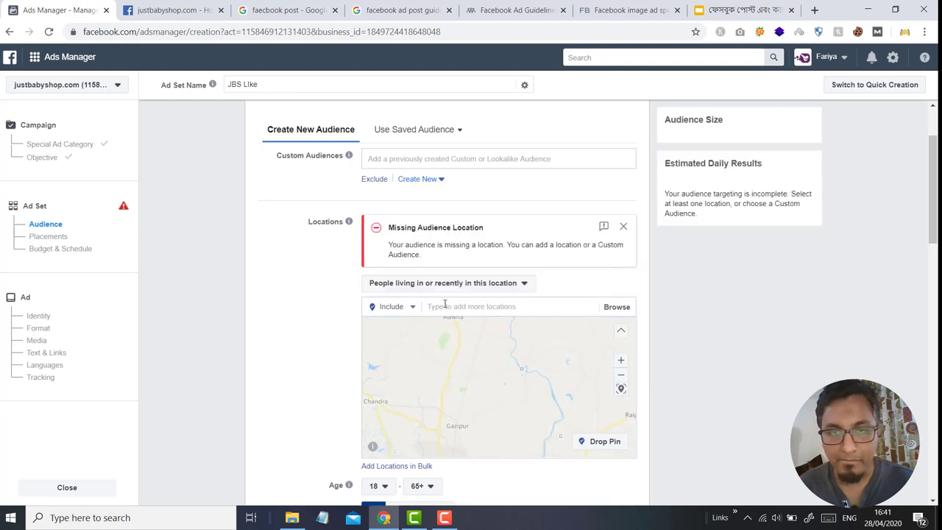
Drop a location pin on the map at the Mirpur DOHS link road junction beside ECB Lake
scroll(504, 381, "up", 3)
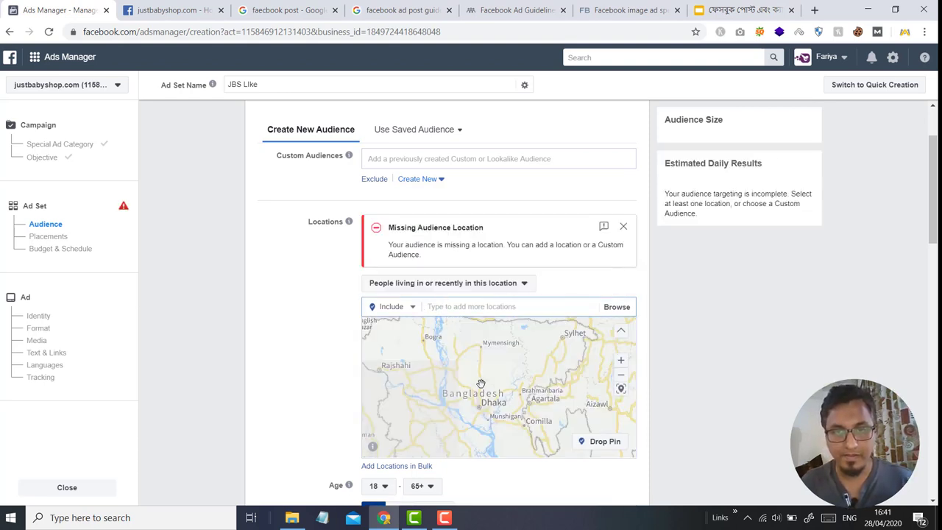
scroll(494, 383, "down", 5)
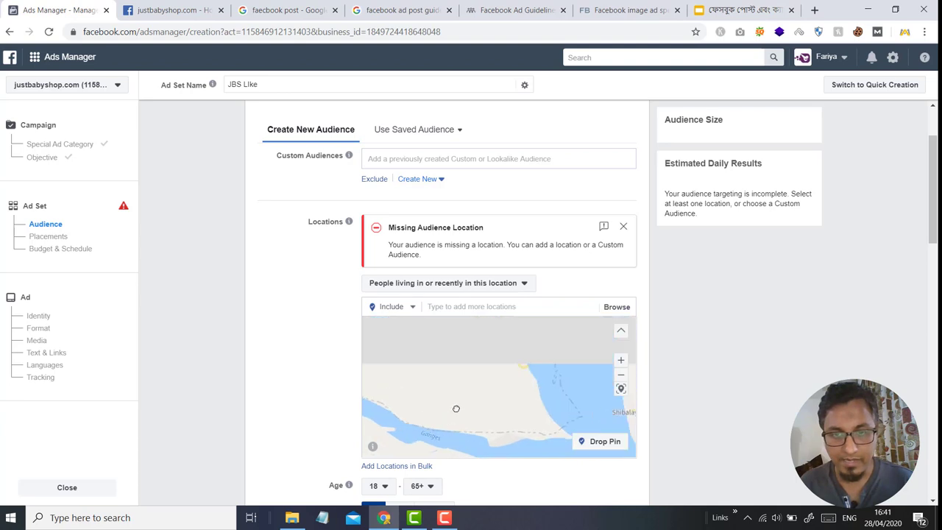
mouse_move(501, 398)
left_mouse_down()
mouse_move(542, 374)
mouse_move(522, 395)
mouse_move(507, 318)
mouse_move(494, 403)
mouse_move(485, 393)
mouse_move(513, 361)
mouse_move(517, 402)
left_mouse_up()
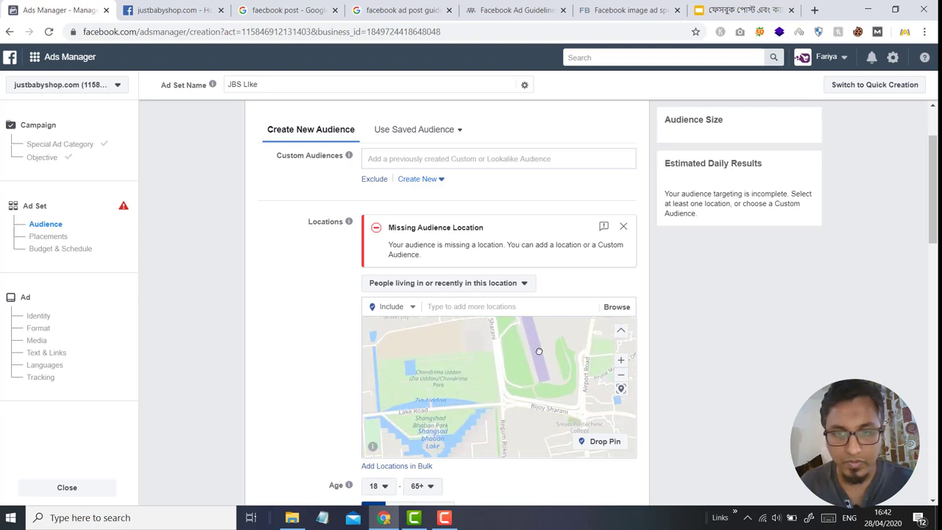
left_click_drag(529, 396, 535, 424)
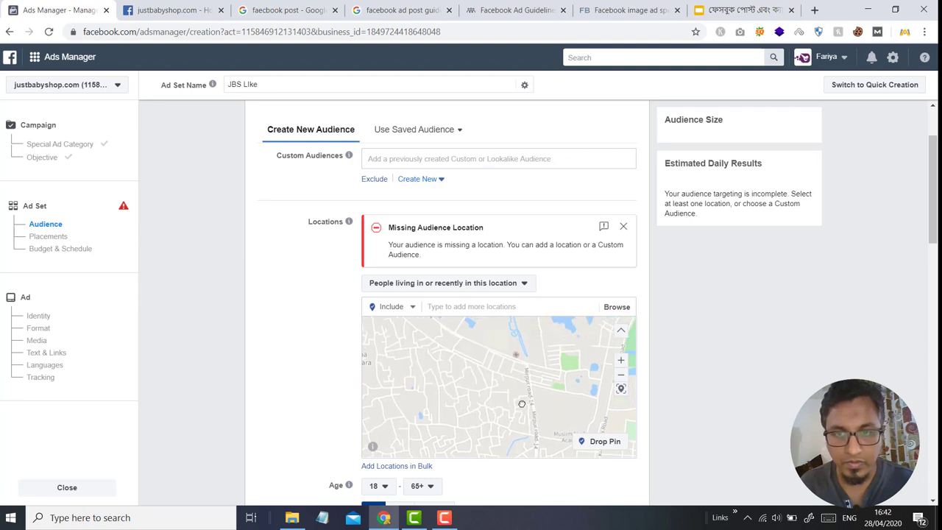
scroll(511, 368, "down", 3)
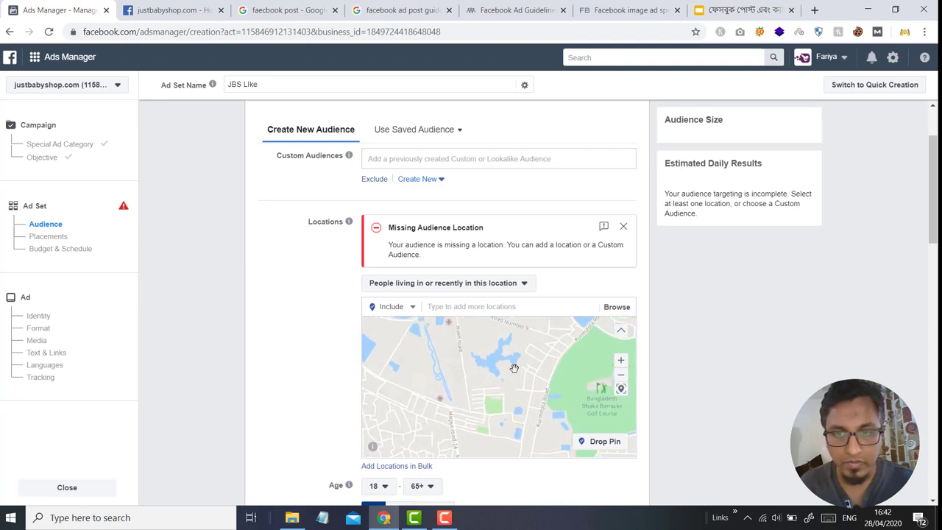
scroll(497, 375, "down", 4)
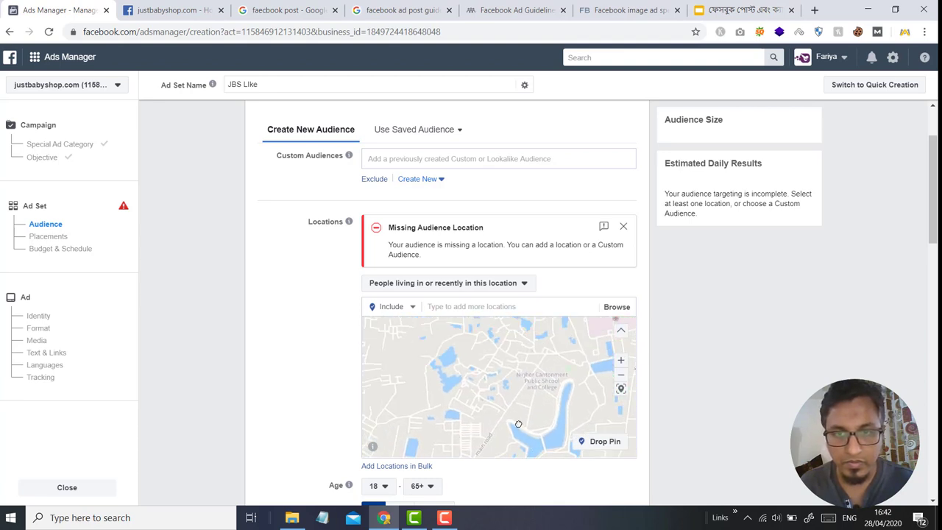
scroll(490, 414, "up", 5)
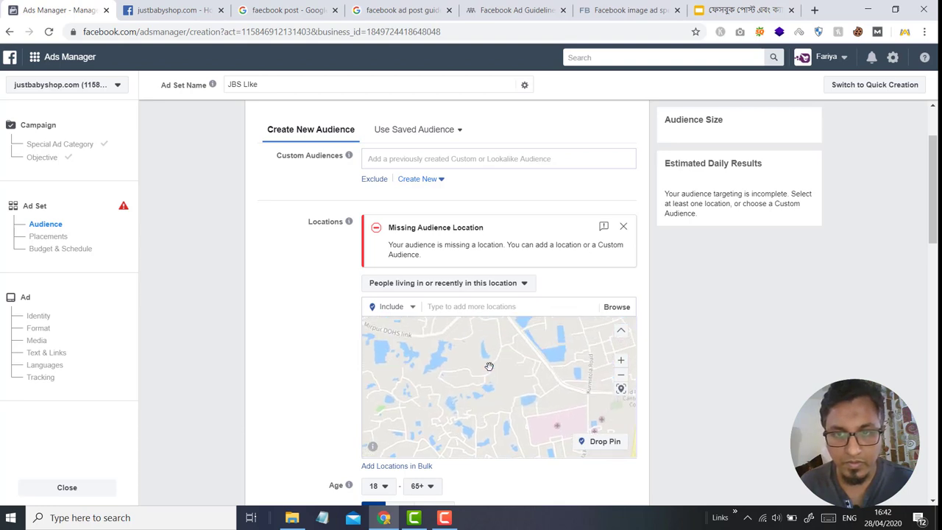
scroll(503, 367, "down", 3)
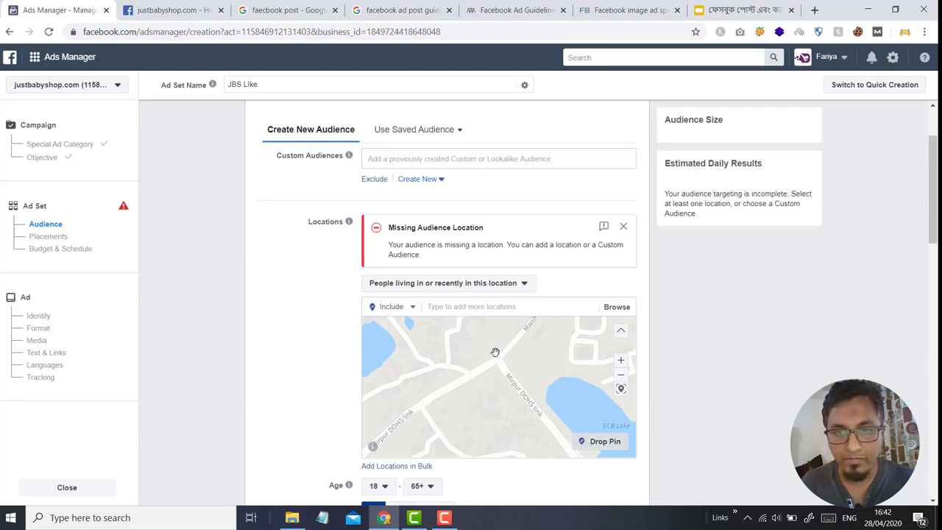
left_click(583, 446)
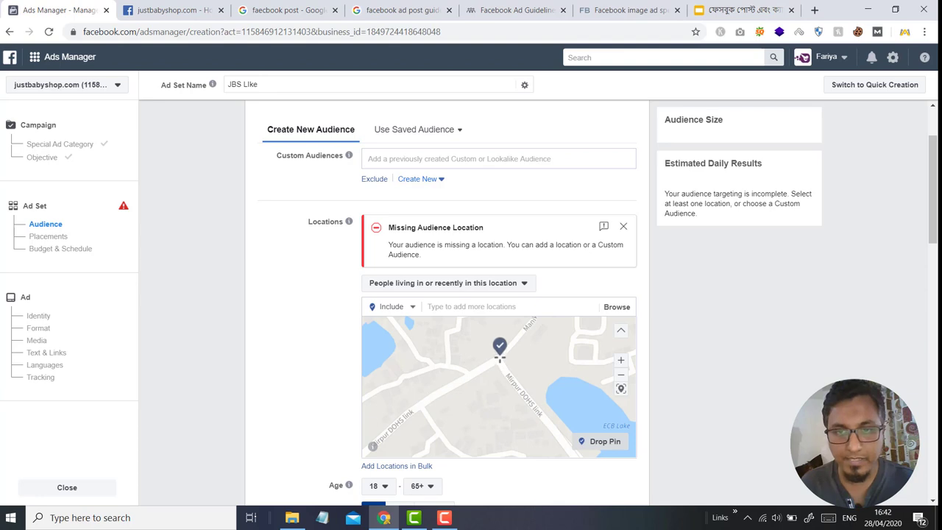
left_click(498, 356)
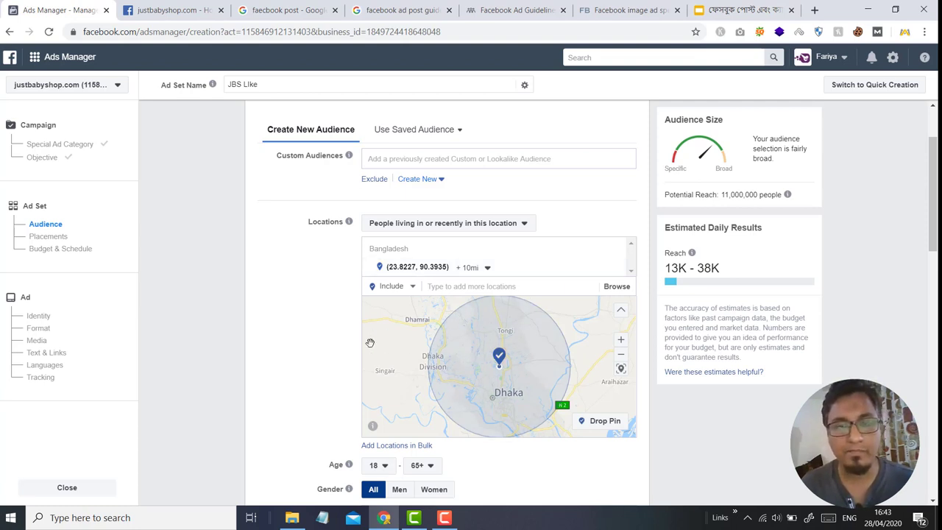
Set the ad set's audience age range to a minimum of 20 and a maximum of 44
scroll(290, 286, "down", 1)
scroll(289, 286, "down", 1)
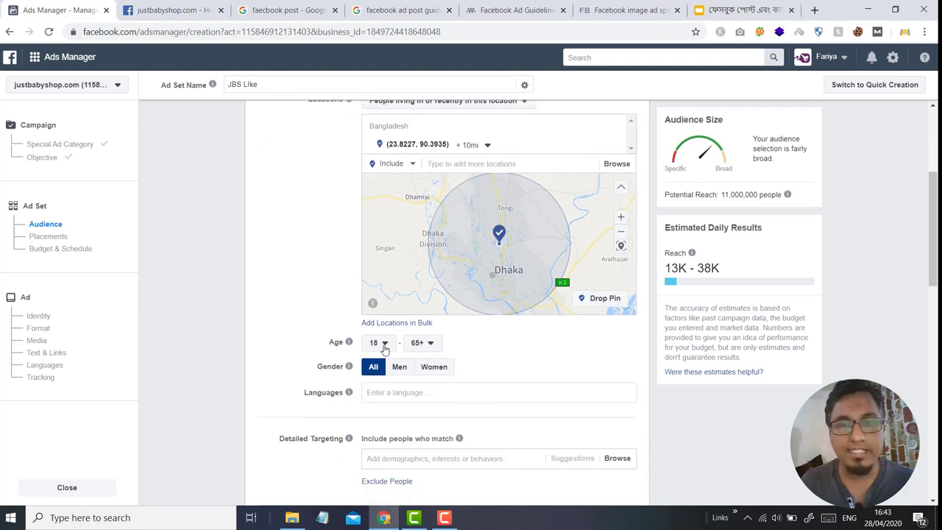
left_click(381, 343)
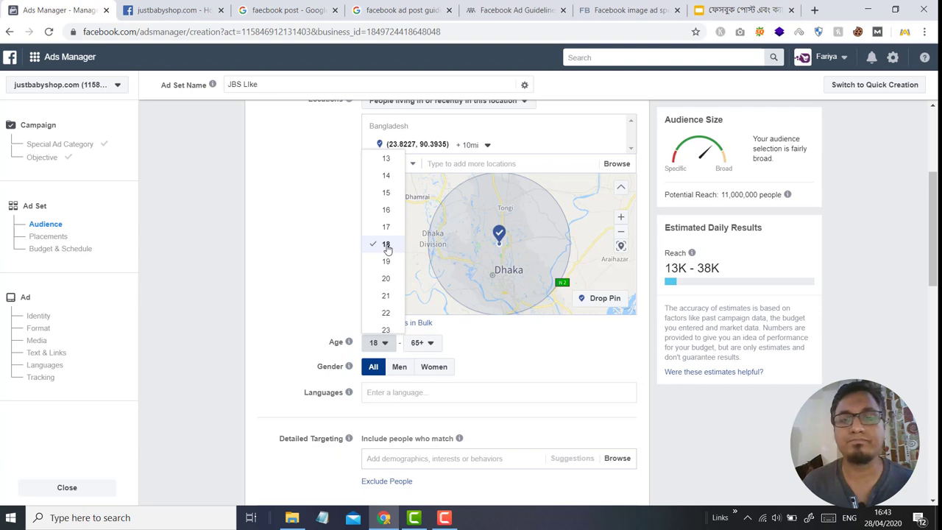
left_click(385, 278)
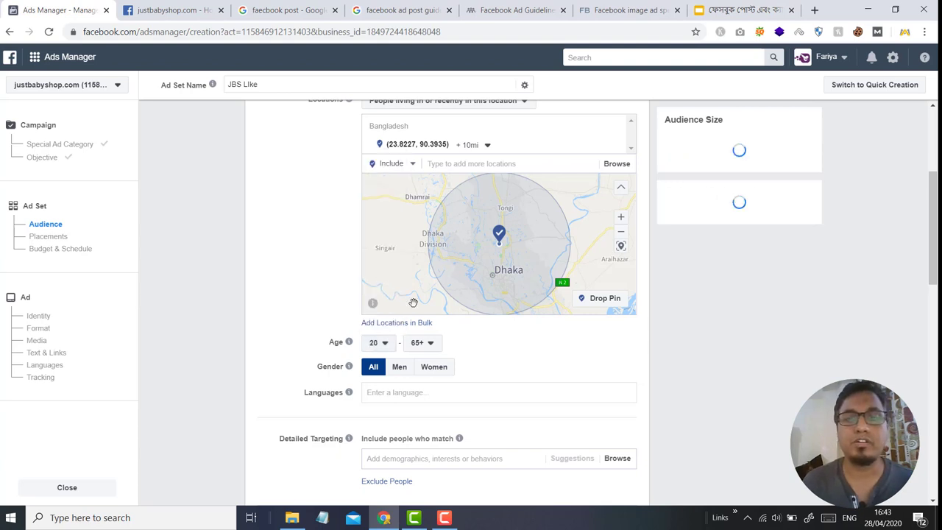
left_click(417, 342)
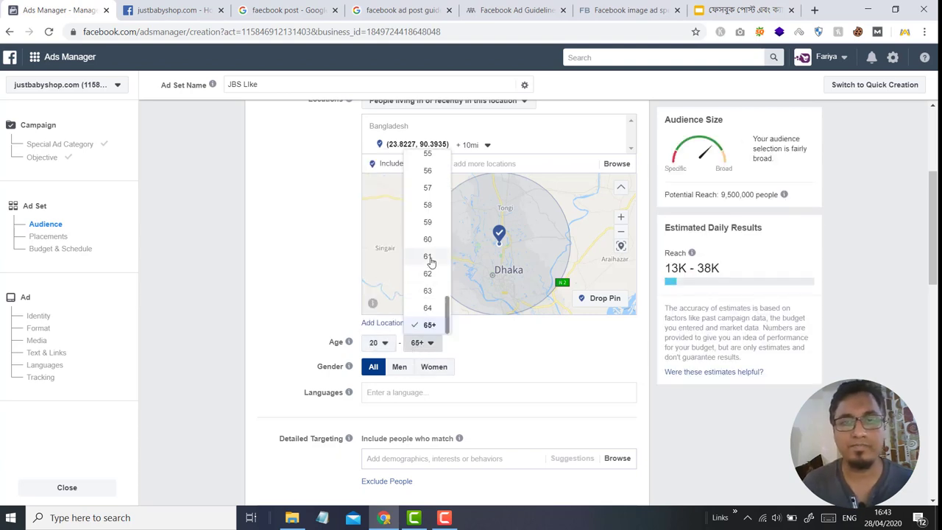
scroll(430, 263, "up", 3)
scroll(431, 263, "up", 3)
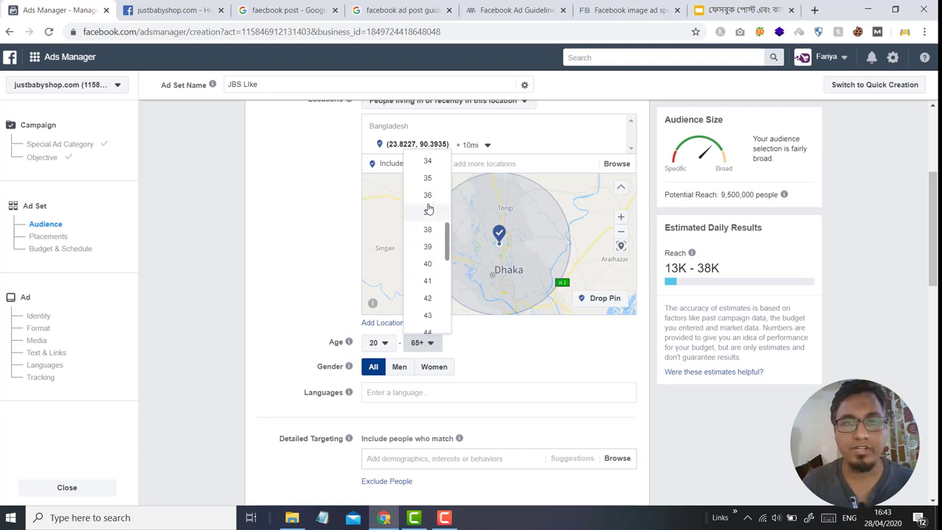
scroll(424, 253, "up", 2)
scroll(423, 252, "down", 3)
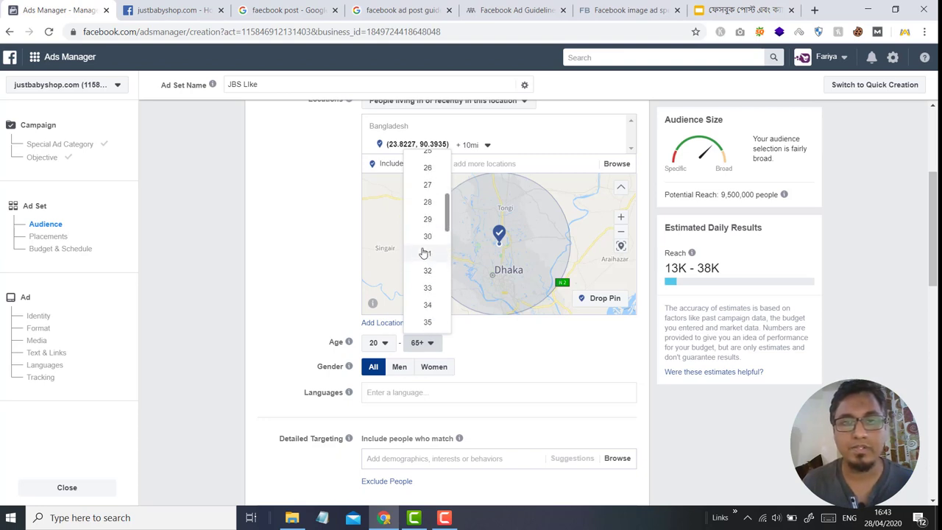
scroll(423, 287, "down", 1)
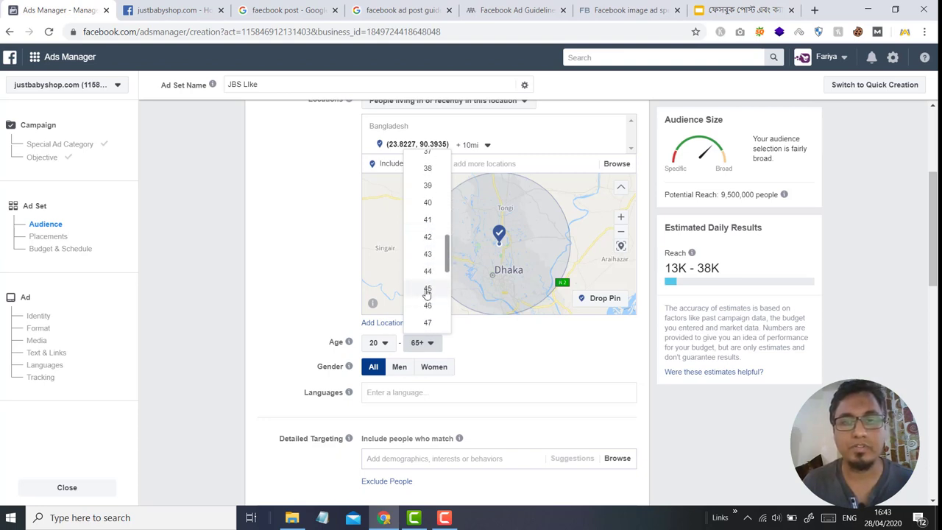
left_click(426, 270)
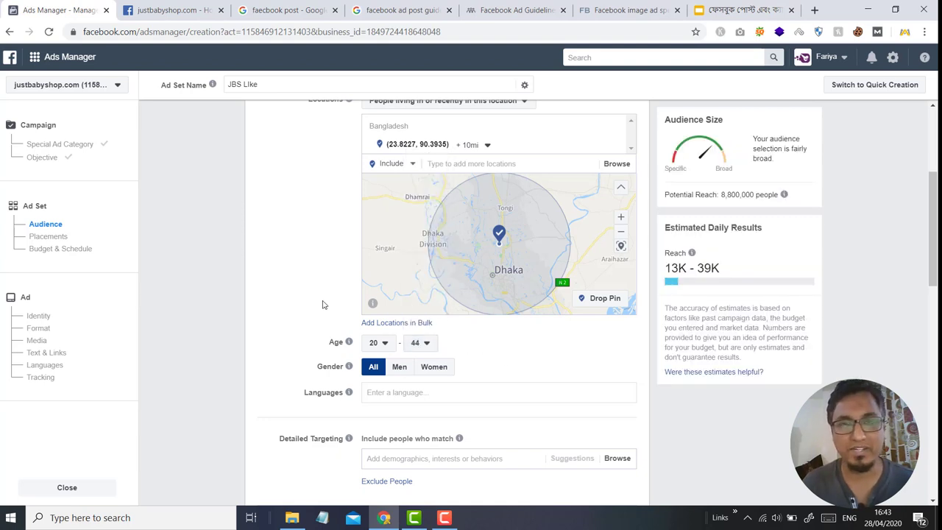
scroll(342, 288, "up", 2)
scroll(342, 288, "down", 1)
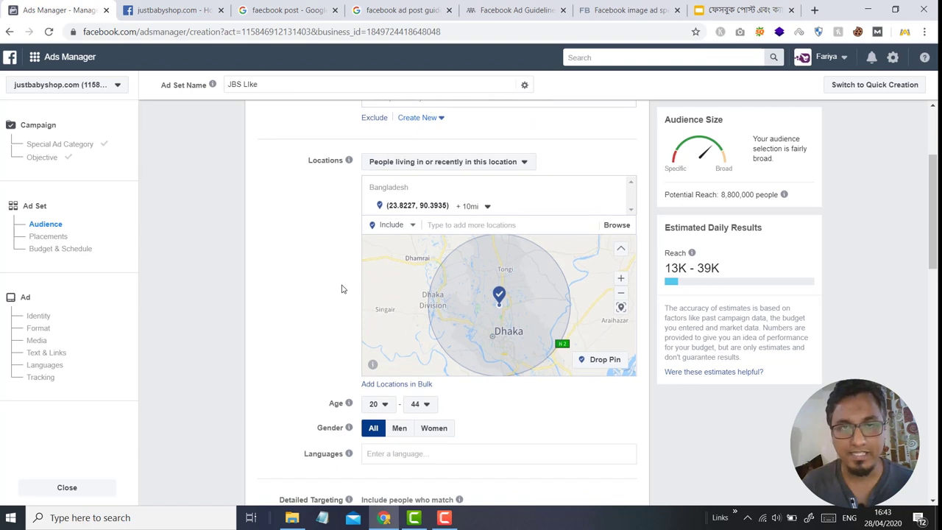
Restrict the ad set's audience gender to Women
scroll(342, 288, "up", 1)
scroll(341, 289, "down", 2)
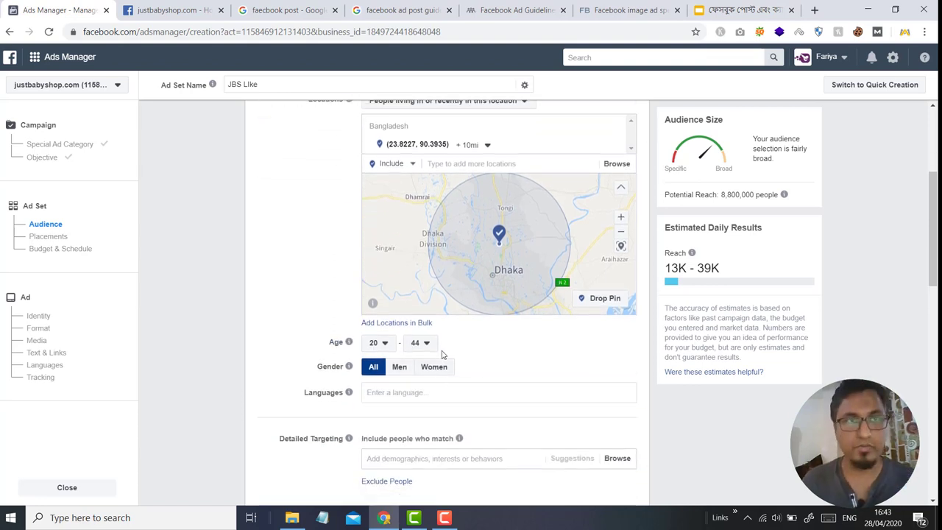
scroll(456, 349, "down", 1)
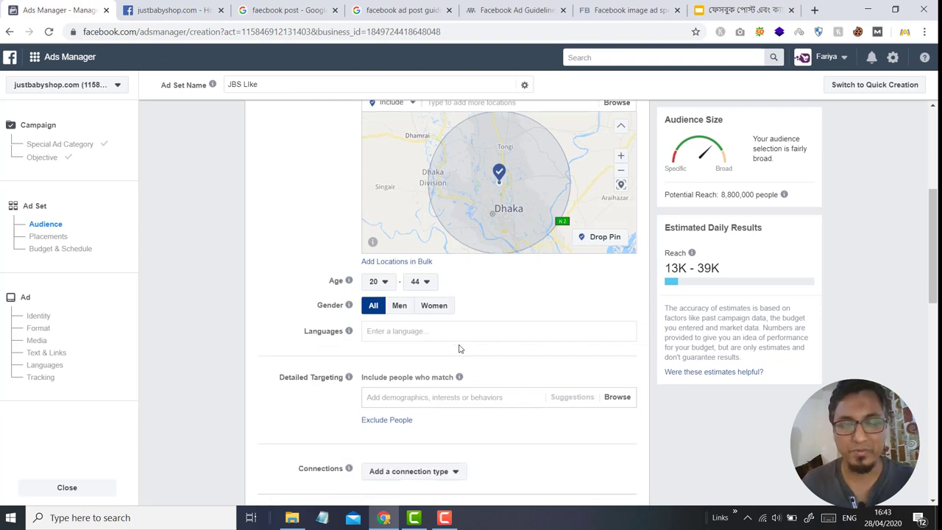
left_click(434, 306)
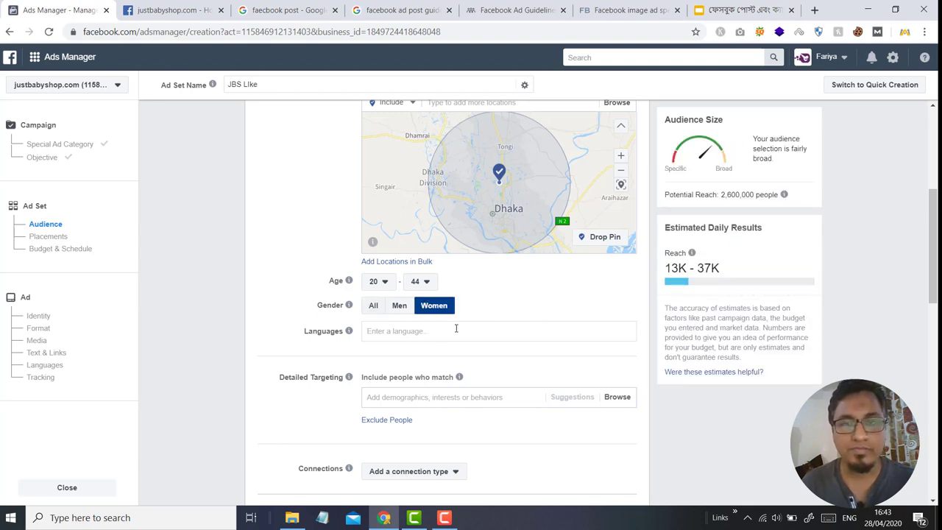
Add the interests manager and Chief executive officer to the audience's detailed targeting
scroll(456, 328, "up", 3)
scroll(316, 340, "down", 4)
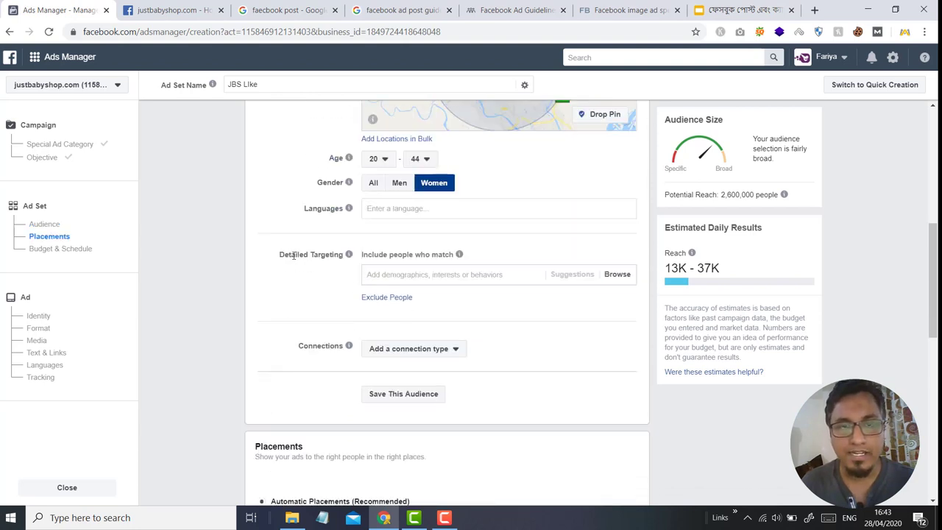
left_click(453, 277)
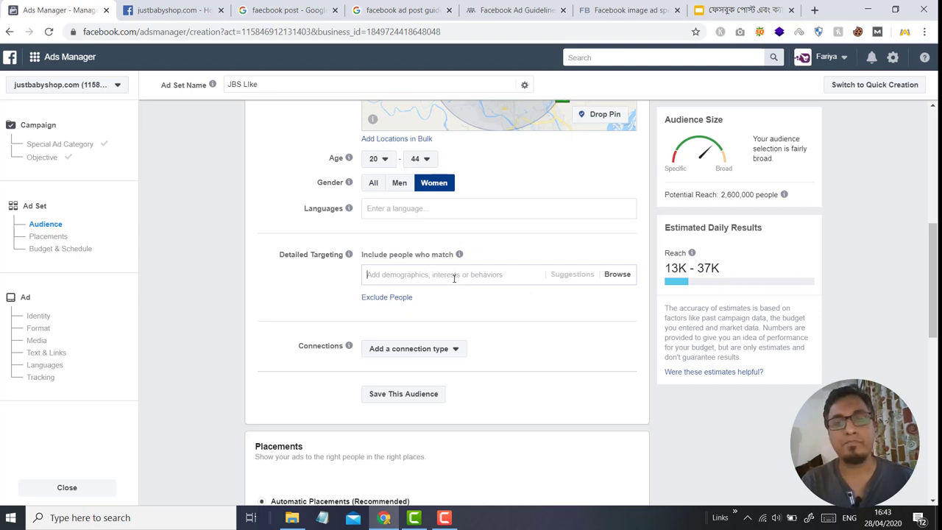
type("manager")
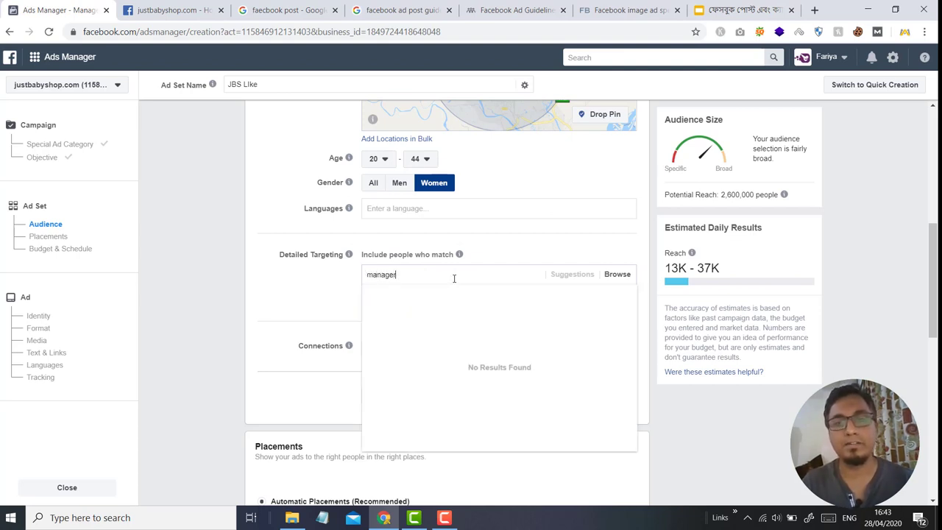
left_click(397, 294)
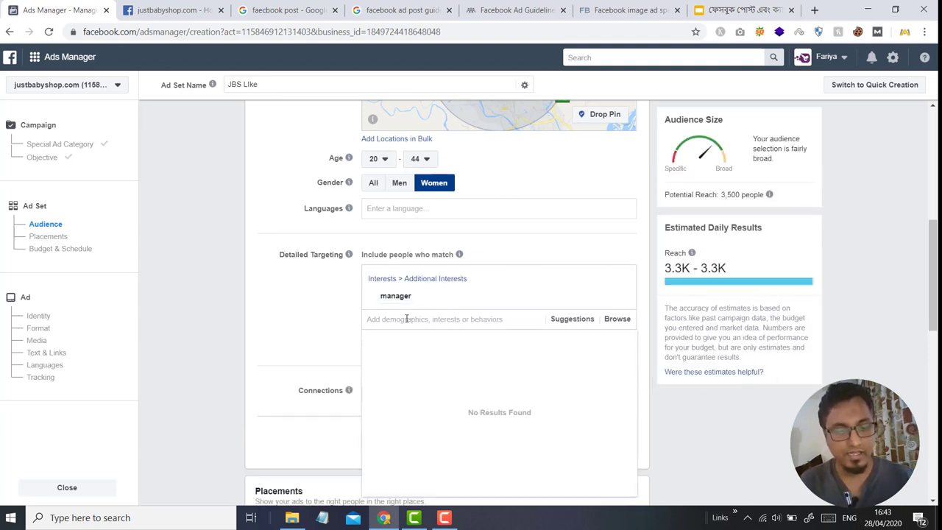
type("q")
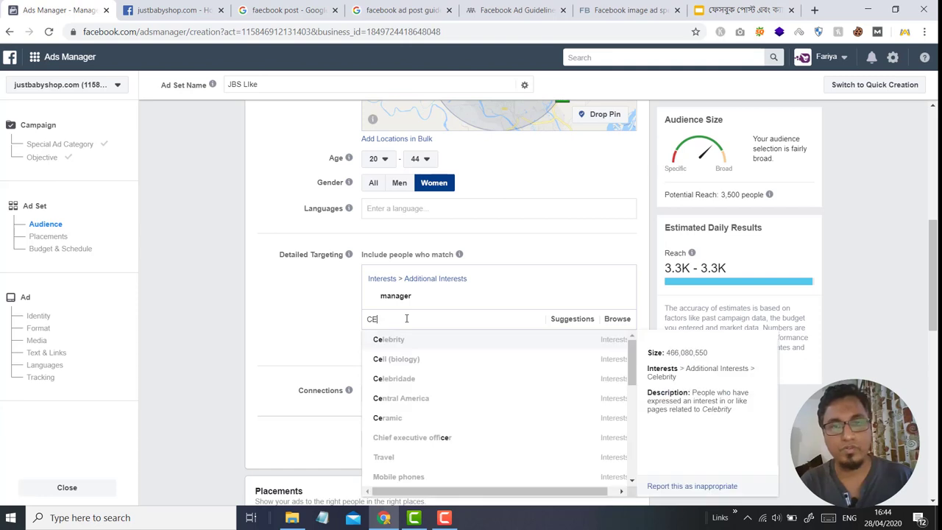
type("Eo")
left_click(423, 340)
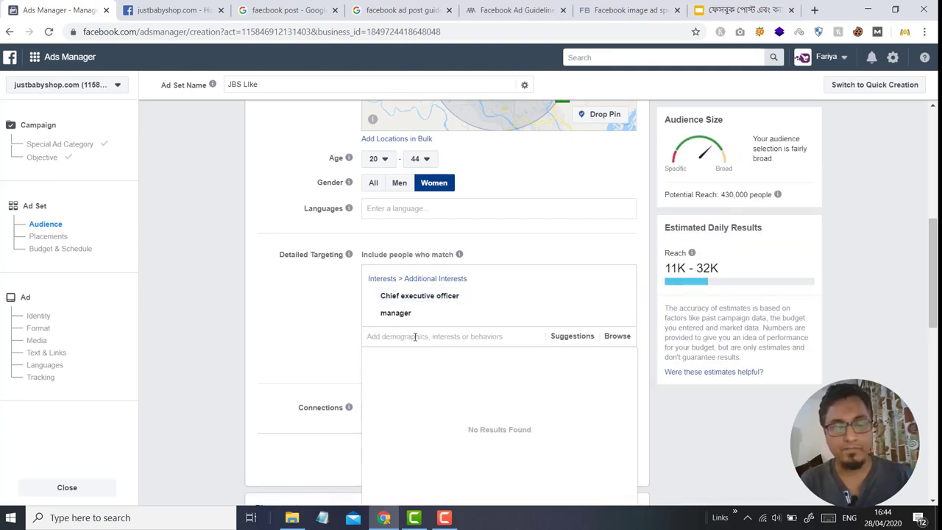
Add the employer Grameenphone, from the work demographics, to the audience's detailed targeting
type("graphic")
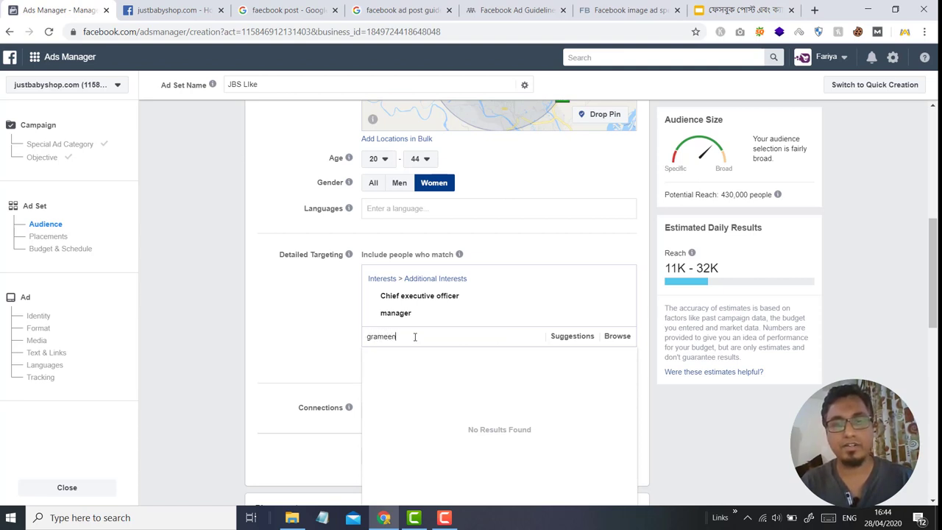
type("phone")
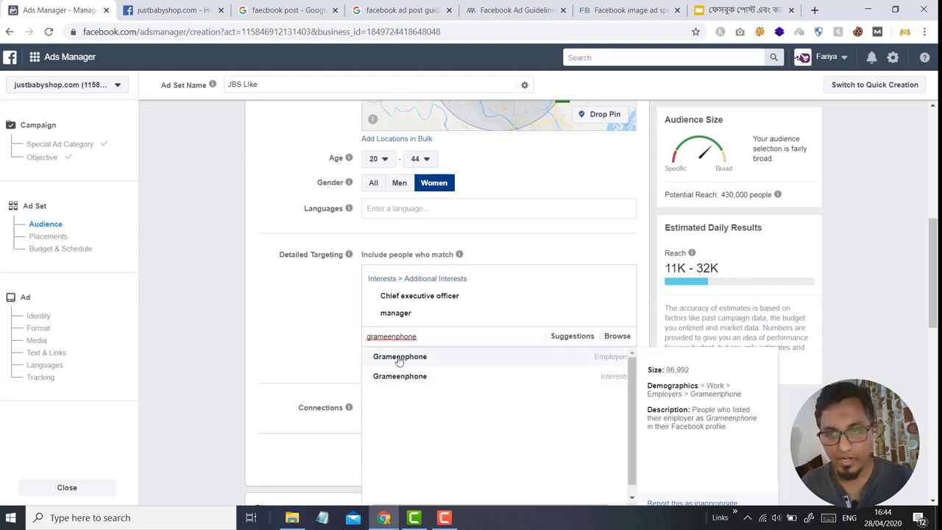
left_click(404, 357)
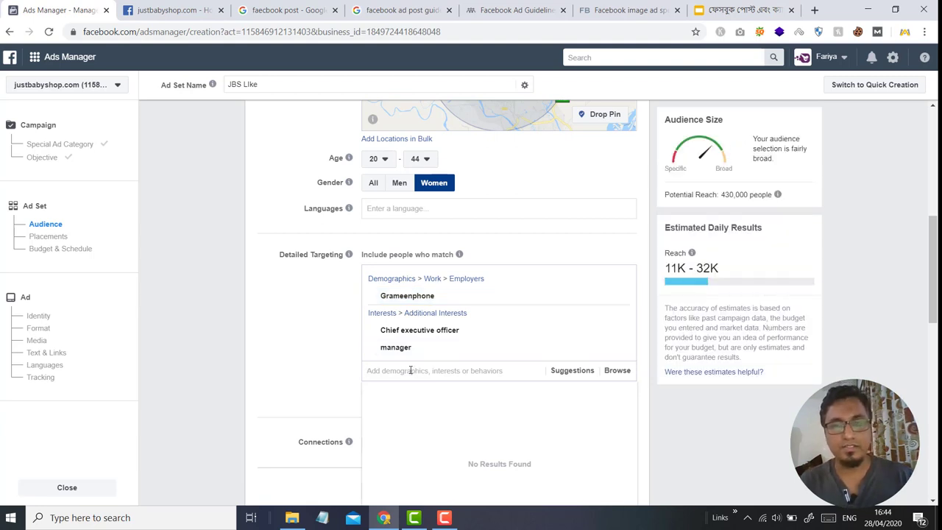
left_click(298, 339)
Add a Facebook Pages connection of the type "Exclude people who like your Page" to the audience
scroll(300, 339, "down", 2)
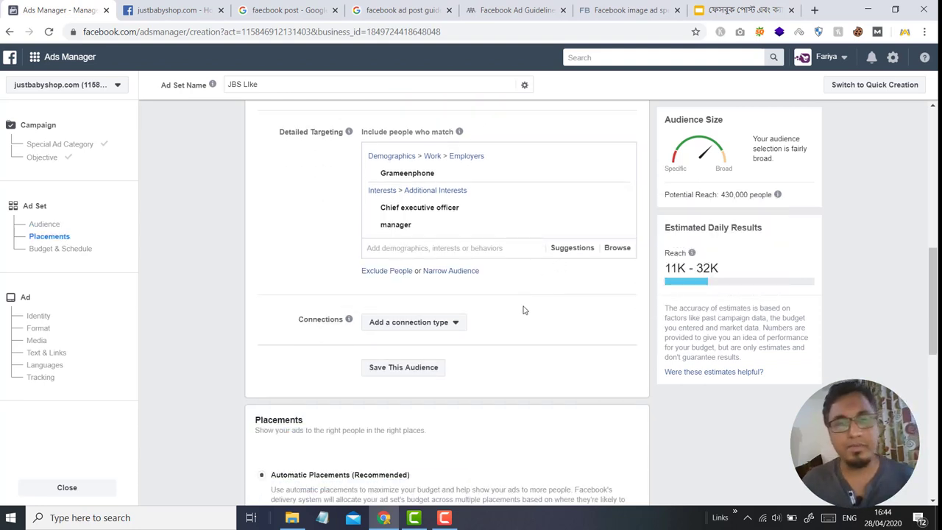
scroll(523, 309, "down", 1)
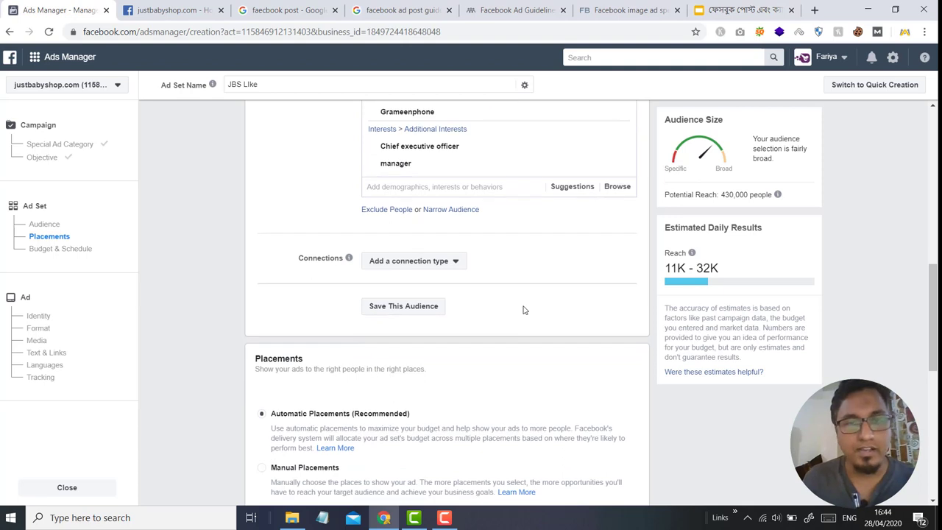
left_click(451, 263)
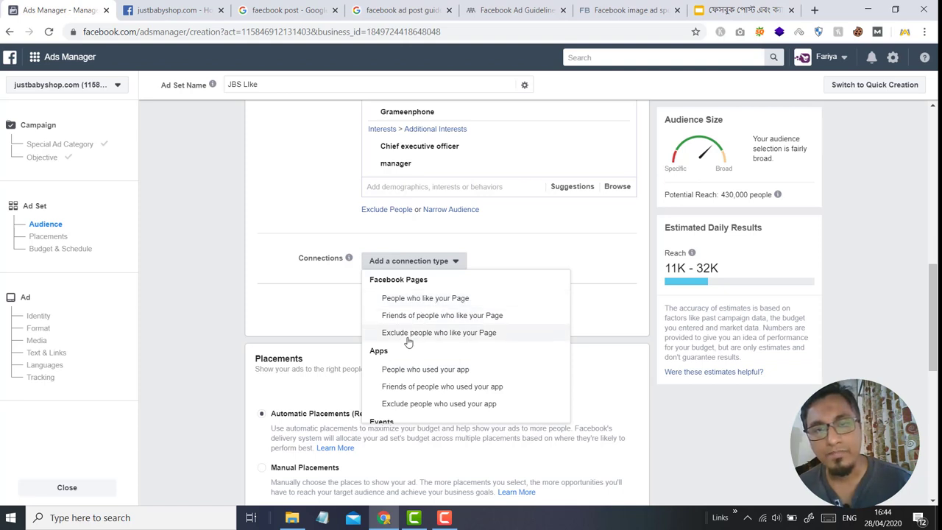
left_click(461, 334)
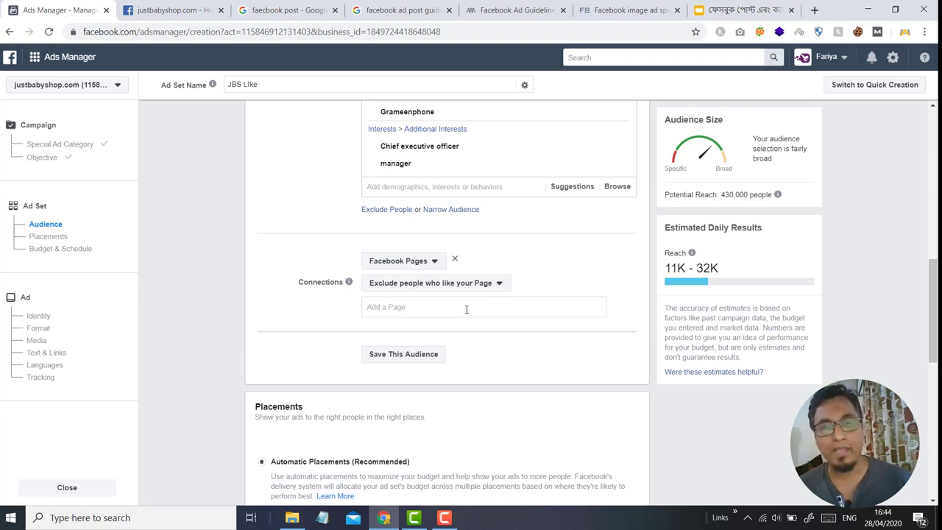
Review the audience settings and save the audience under the name "JBS LIkes for ECB Area"
scroll(466, 310, "down", 2)
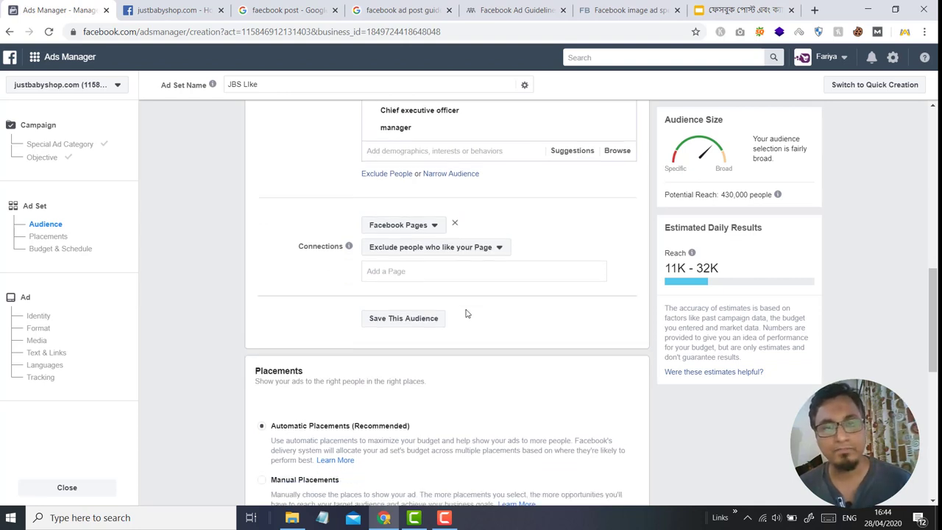
scroll(467, 311, "up", 2)
scroll(471, 310, "up", 5)
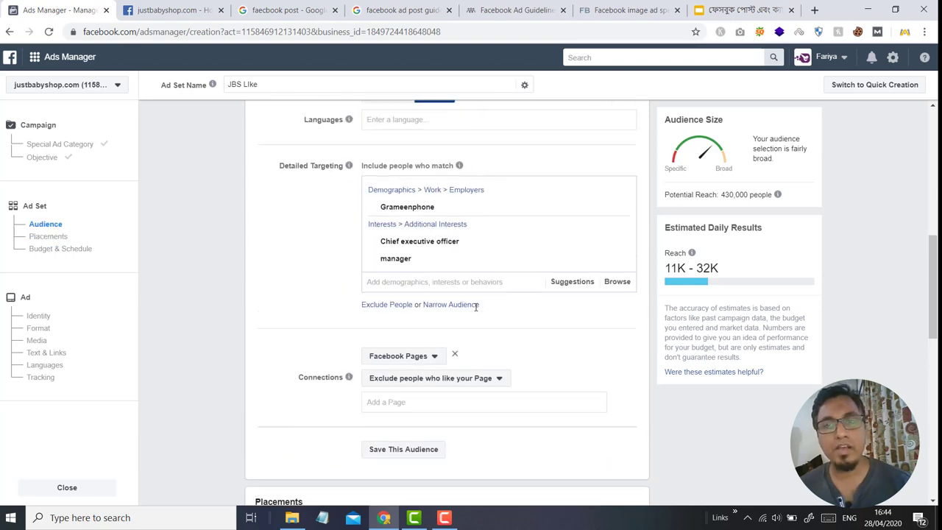
scroll(409, 333, "up", 6)
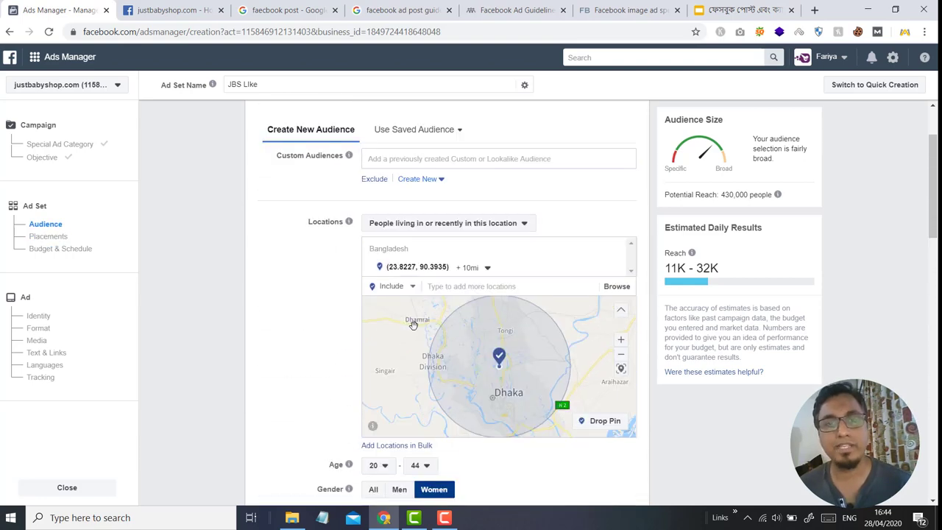
scroll(757, 423, "down", 5)
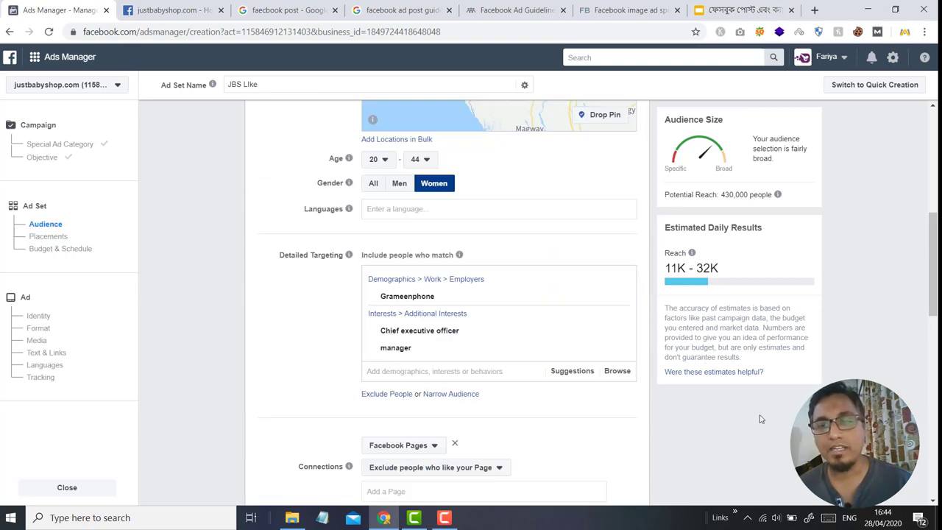
scroll(732, 401, "down", 2)
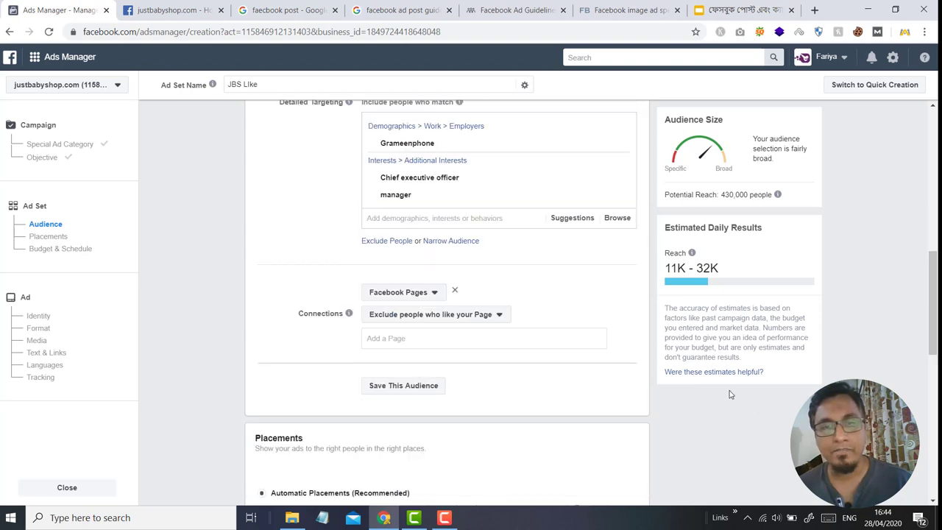
left_click(401, 390)
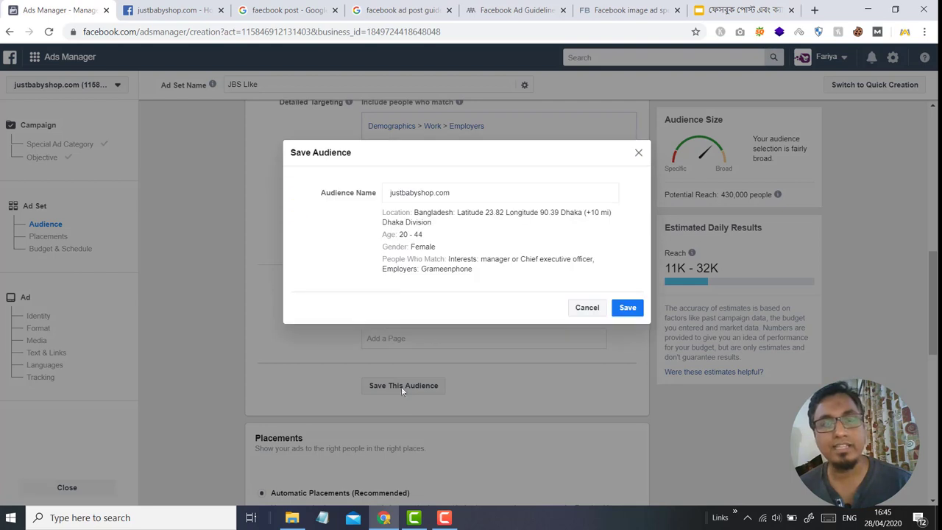
triple_click(450, 192)
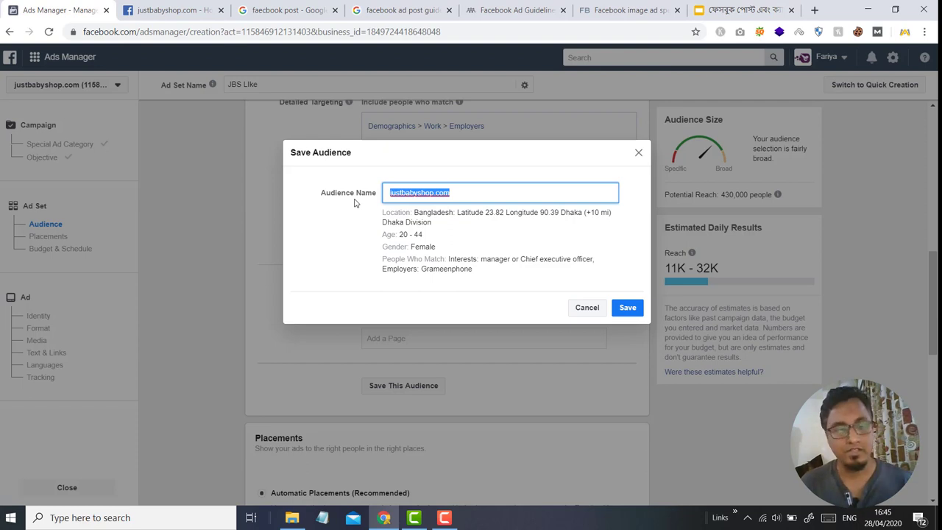
type("JB")
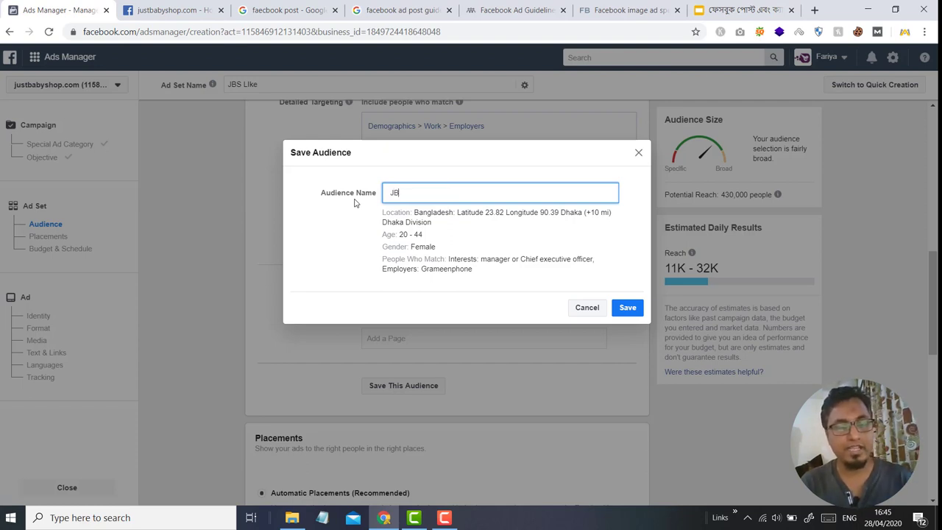
type("S Likes")
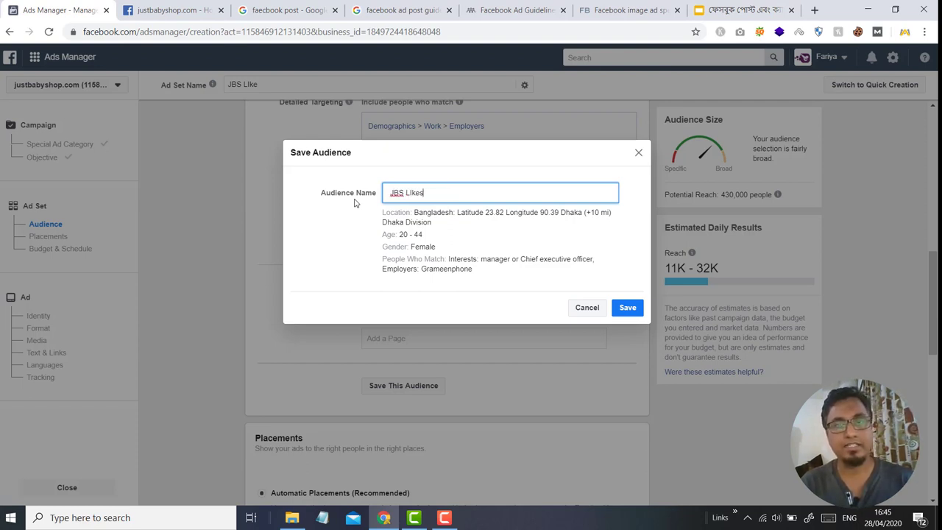
type(" for ECB Area")
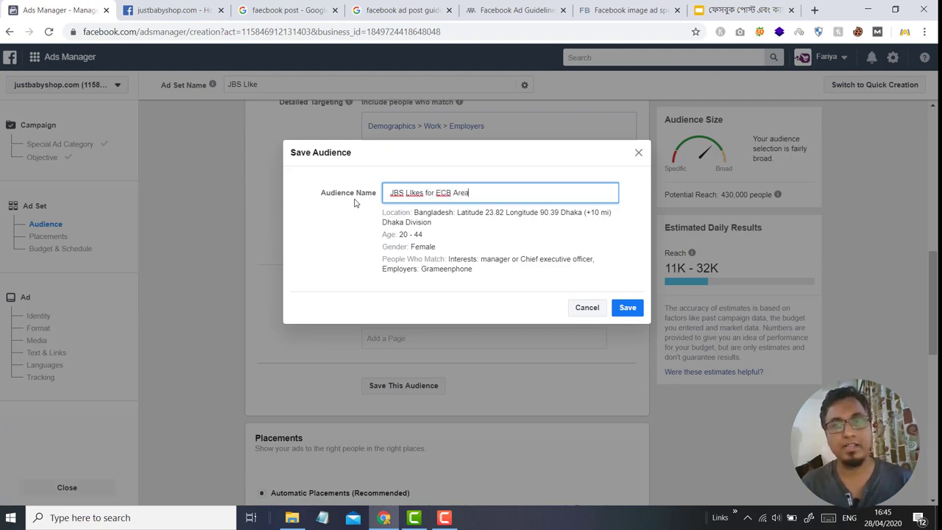
left_click(618, 306)
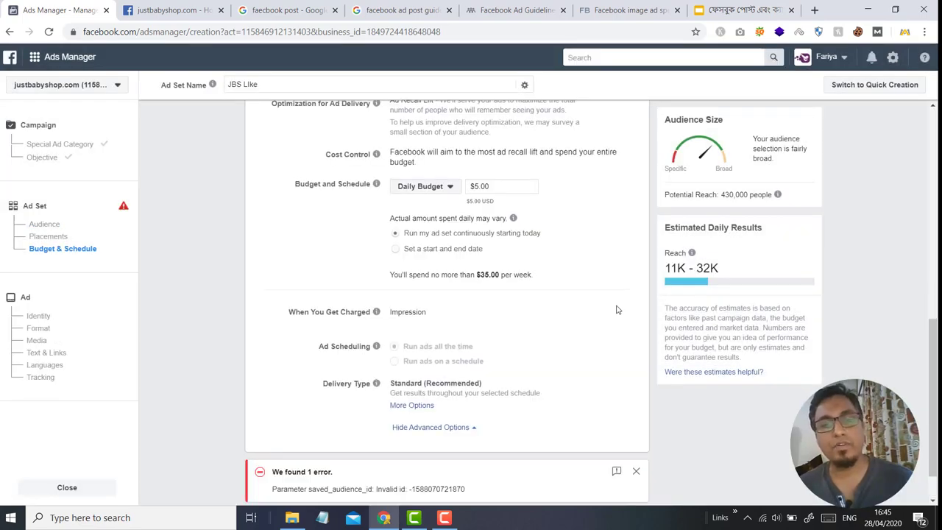
Review the ad set's saved audience, placements, and budget and schedule settings
scroll(617, 309, "up", 6)
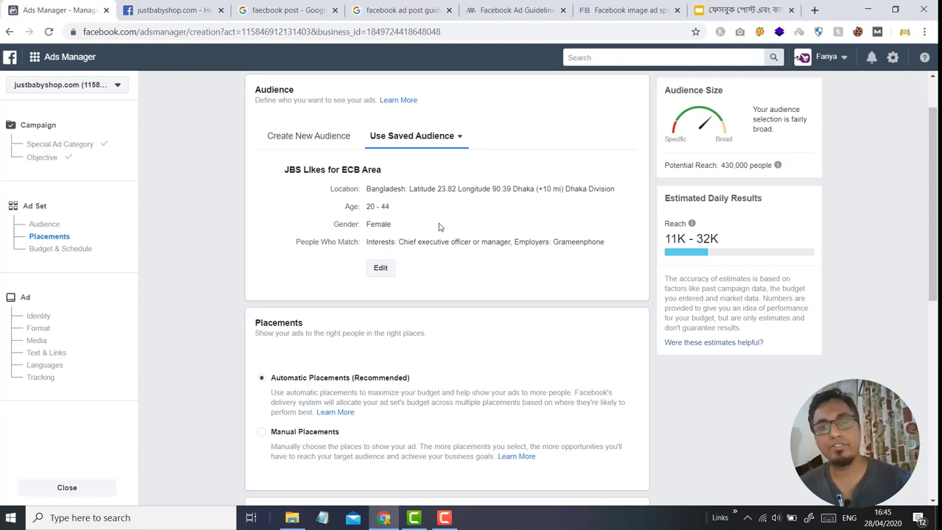
scroll(439, 227, "down", 3)
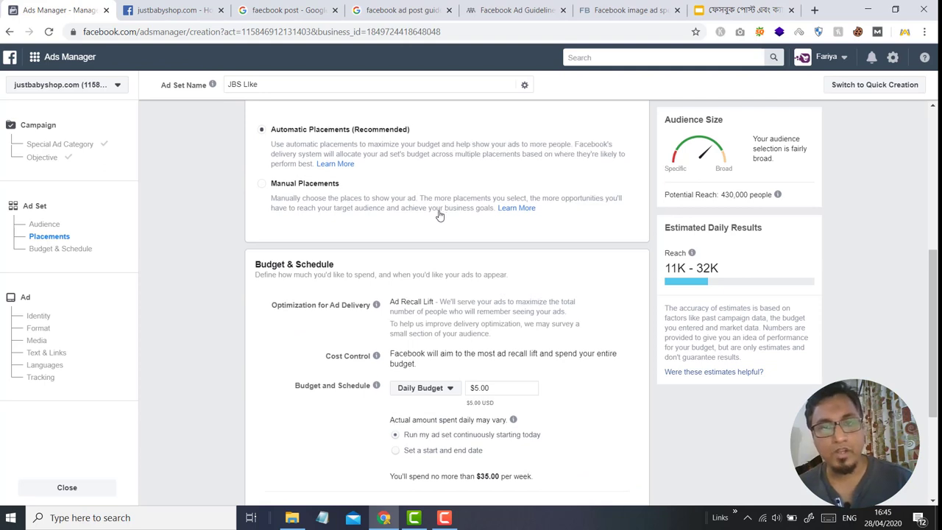
scroll(439, 217, "down", 2)
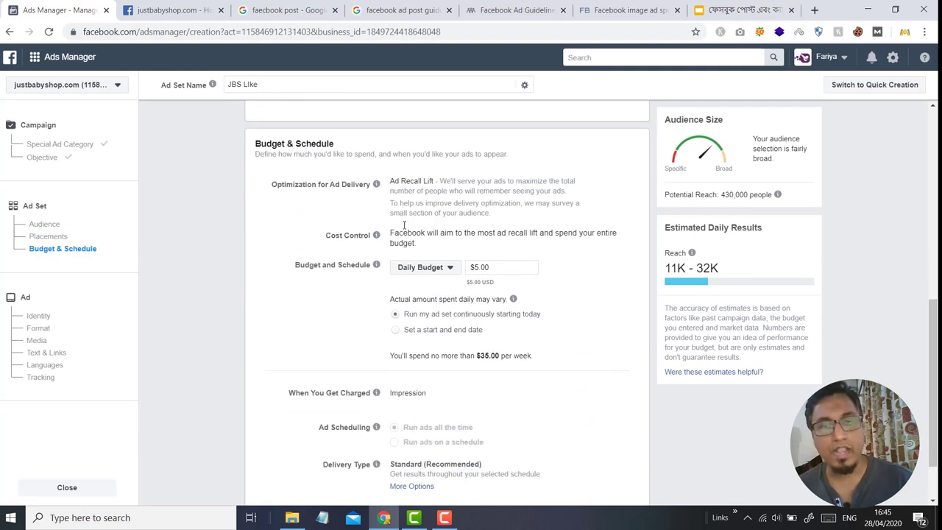
triple_click(478, 270)
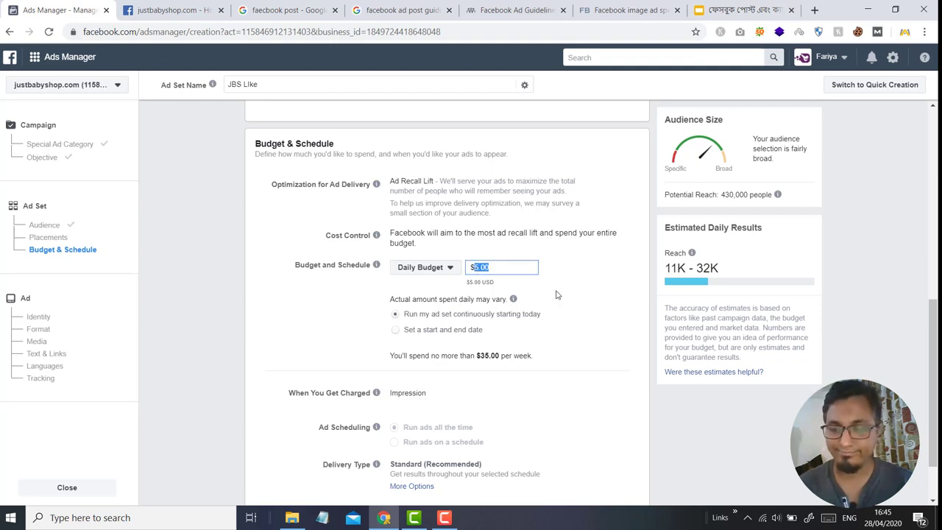
left_click(605, 292)
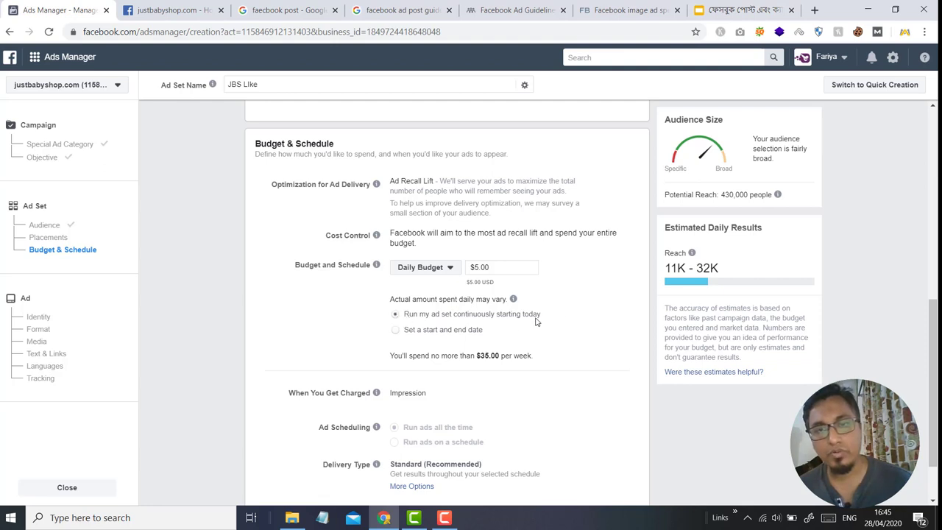
Schedule the ad set with a start and end date, starting on Apr 28, 2020 at 8:00 PM
left_click(395, 331)
left_click(474, 356)
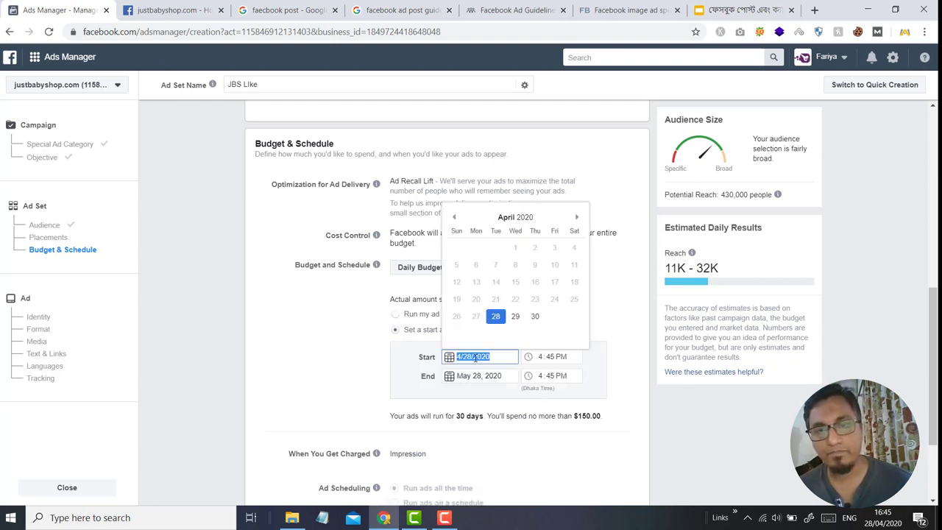
left_click(495, 317)
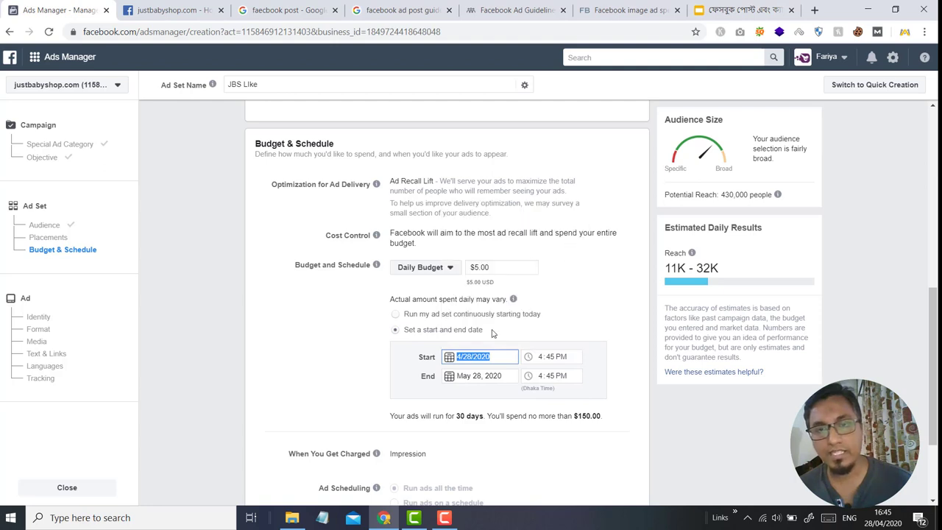
left_click(541, 356)
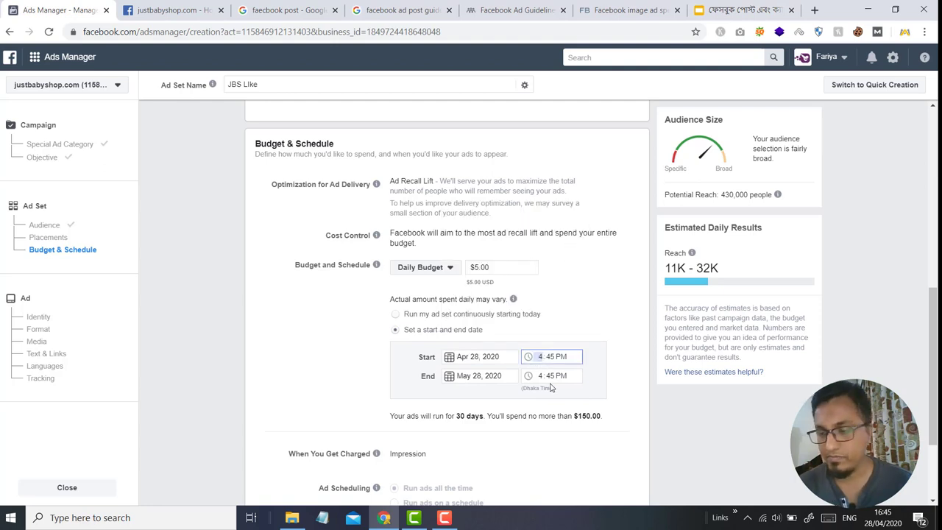
type("8:")
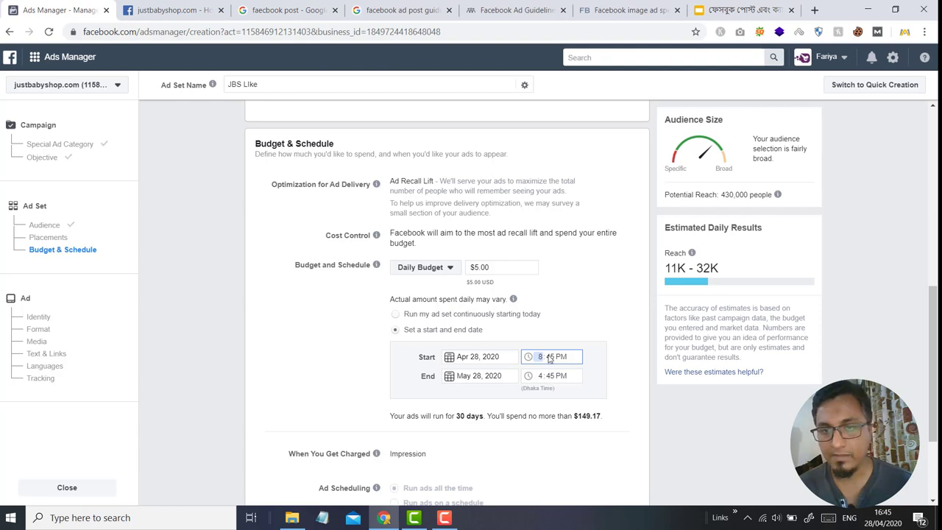
type("00")
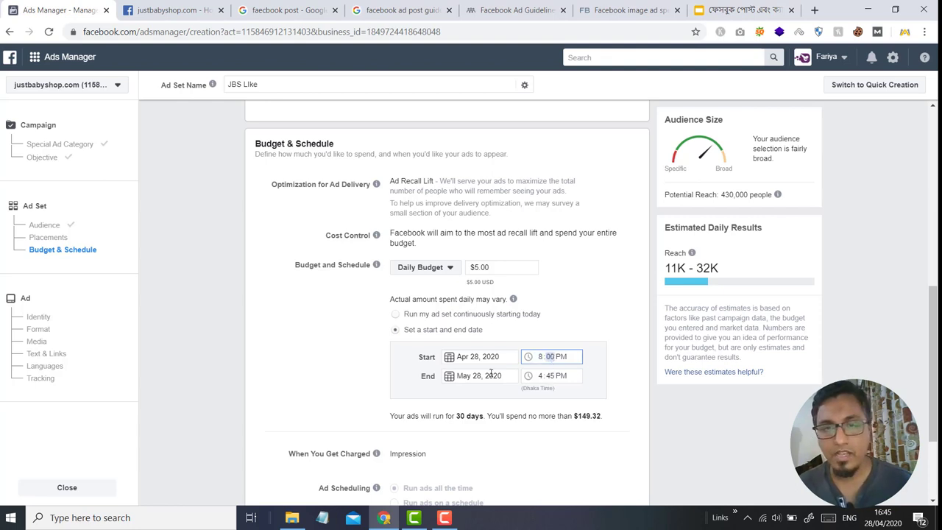
Set the end of the ad set's schedule to Apr 30, 2020 at 8:00 PM
left_click(474, 376)
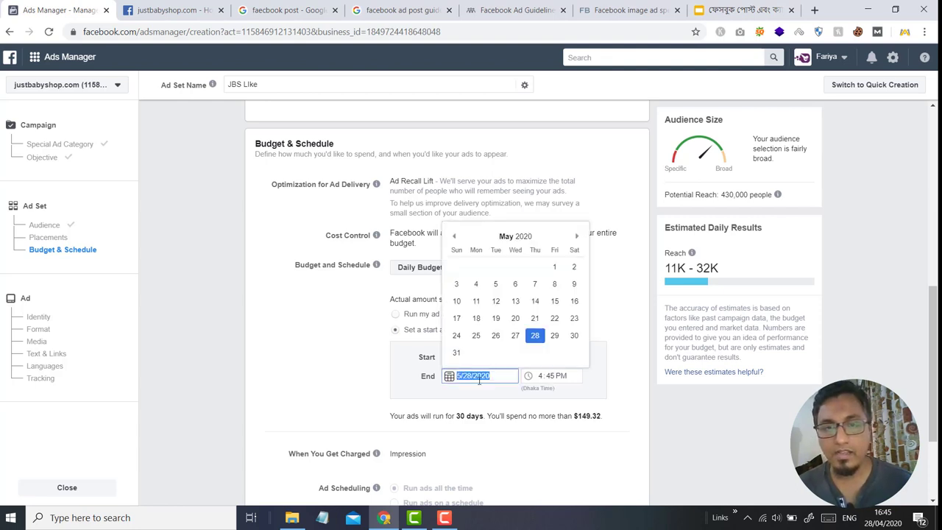
left_click(575, 336)
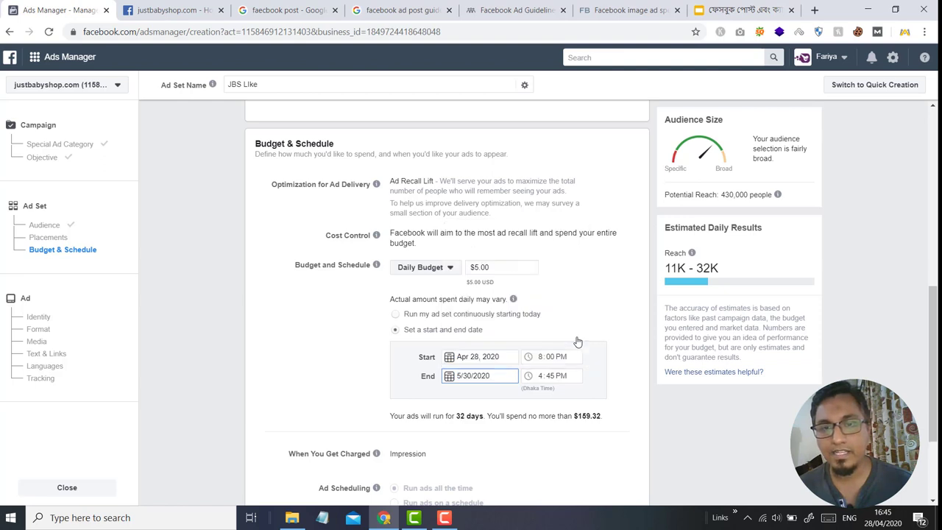
left_click(457, 375)
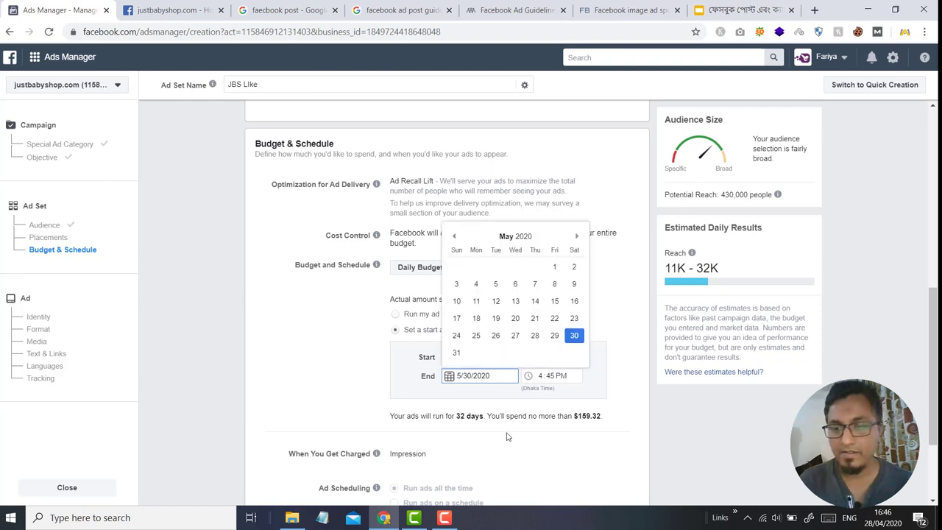
key("BackSpace")
type("4")
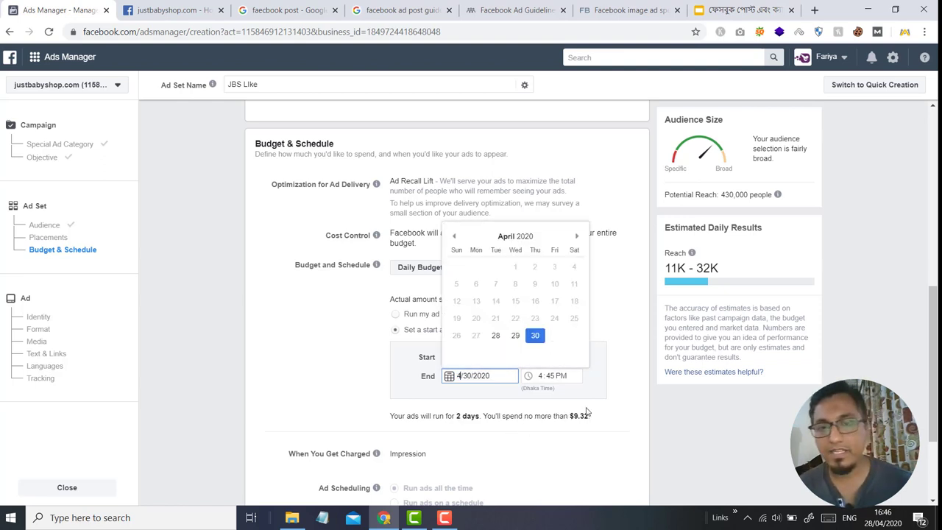
left_click(545, 375)
left_click(541, 375)
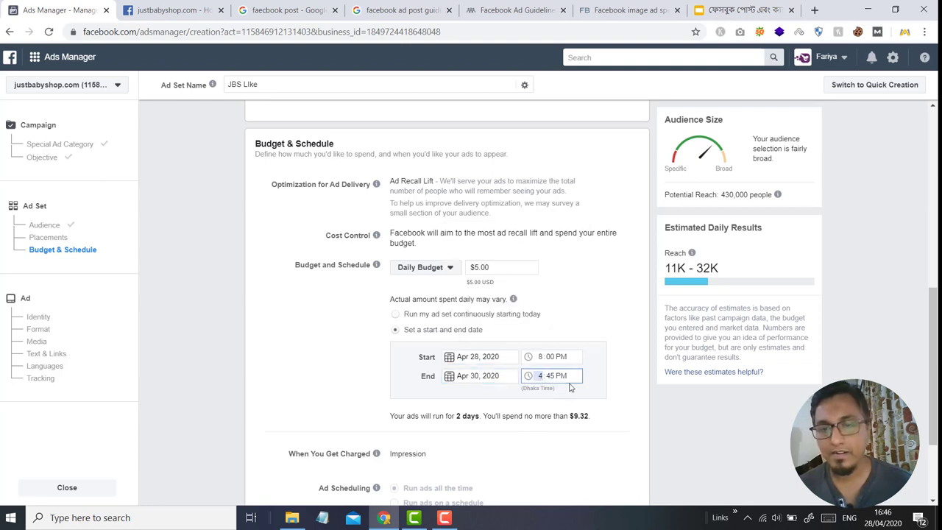
left_click(551, 377)
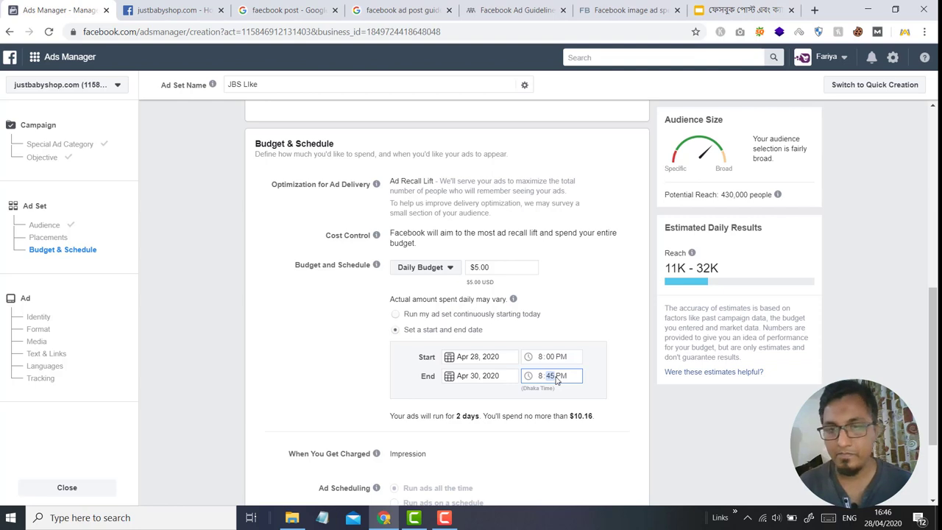
left_click(627, 390)
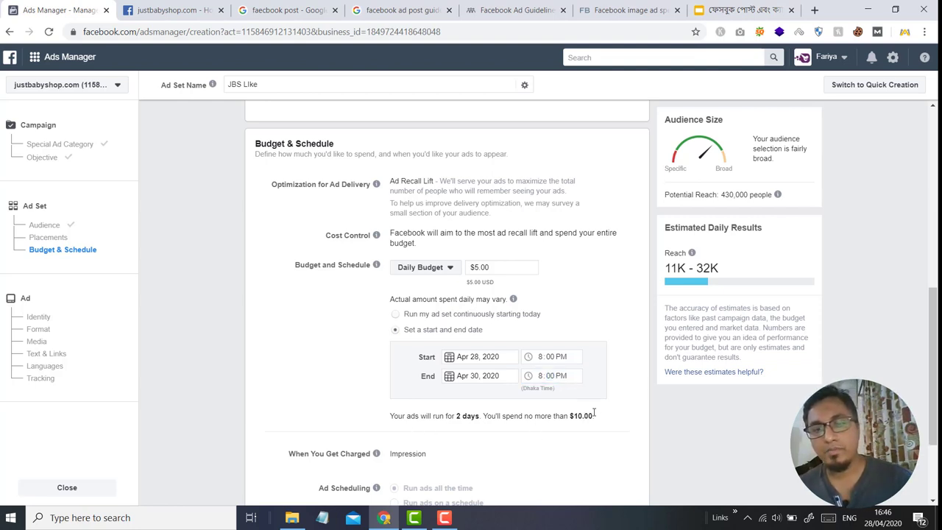
Check the run length and maximum spend of the schedule, and the estimated daily reach
left_click_drag(615, 416, 384, 424)
left_click(616, 443)
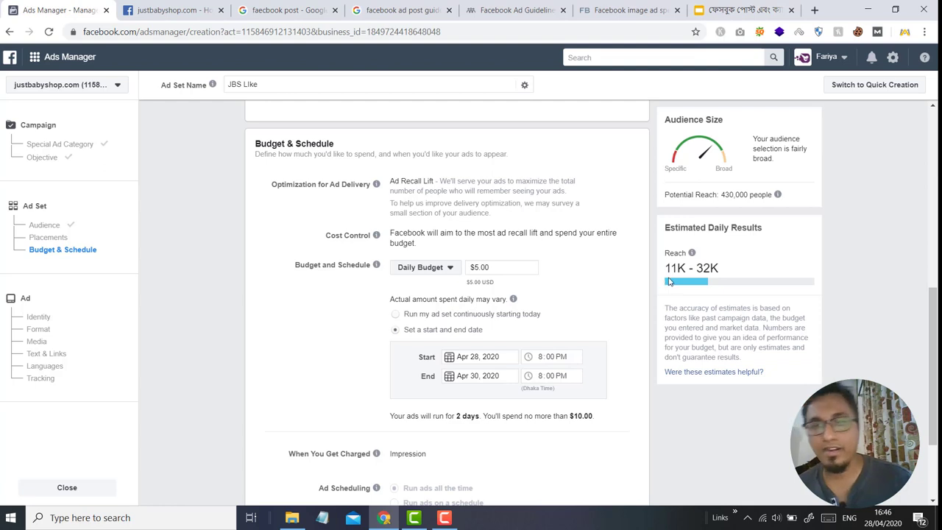
left_click_drag(666, 270, 749, 269)
left_click(747, 270)
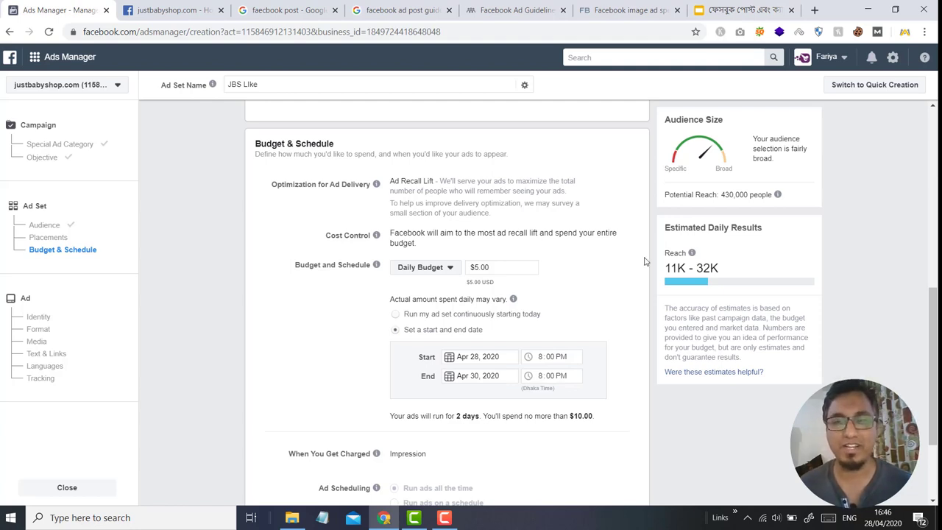
Review the charging, ad scheduling and delivery type settings and continue to the ad setup
scroll(645, 262, "down", 2)
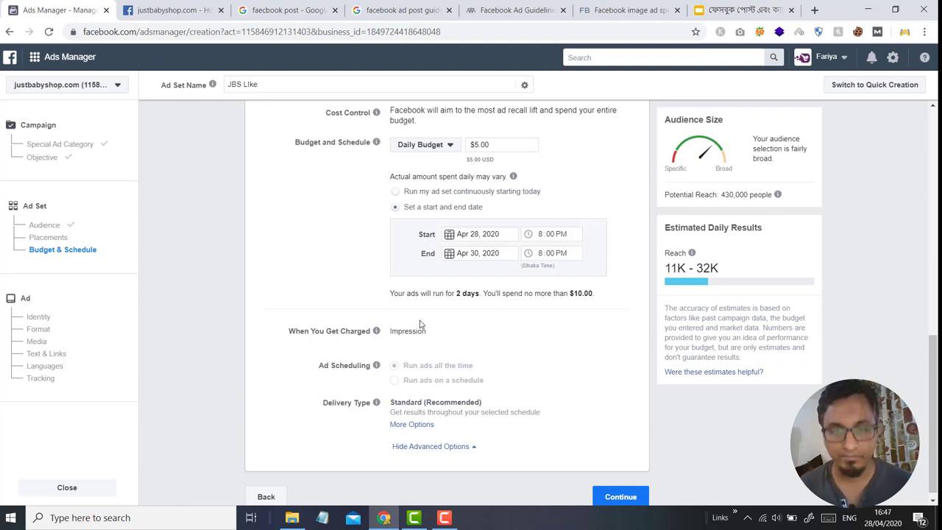
mouse_move(380, 345)
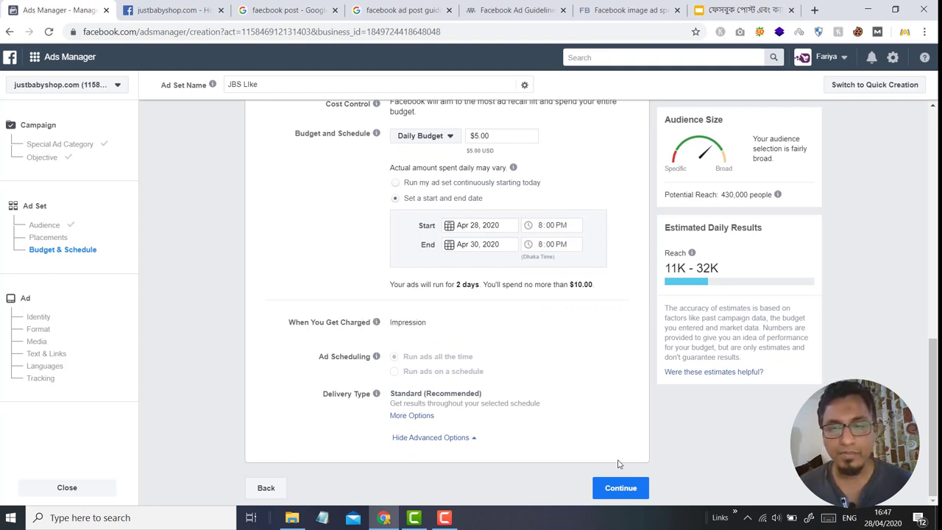
left_click(611, 488)
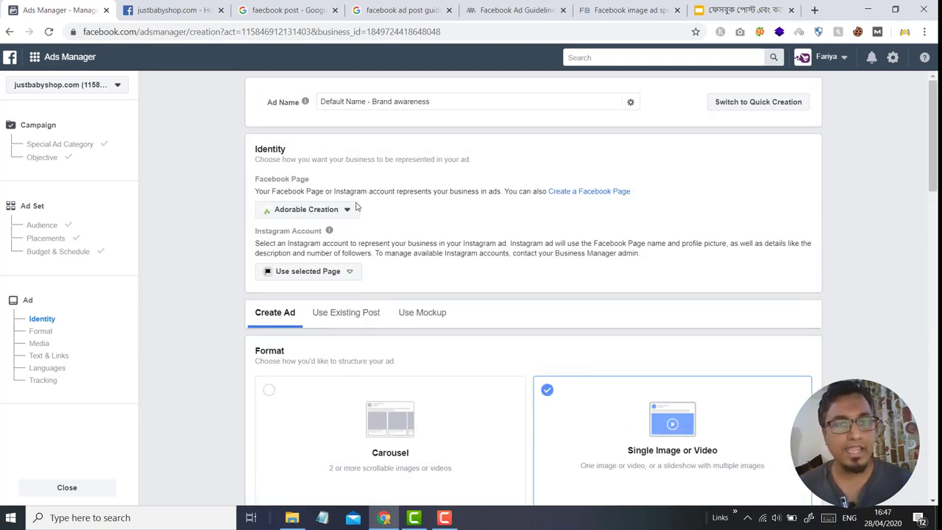
left_click(323, 213)
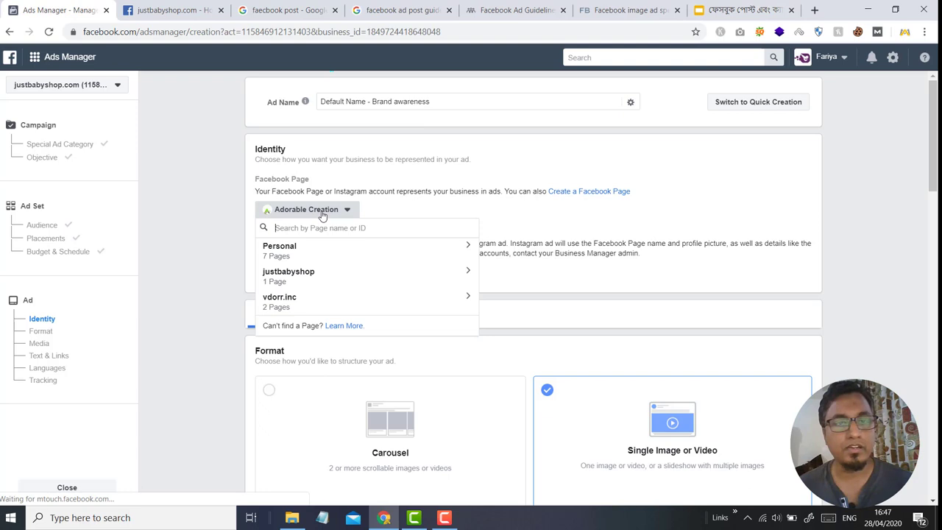
left_click(313, 280)
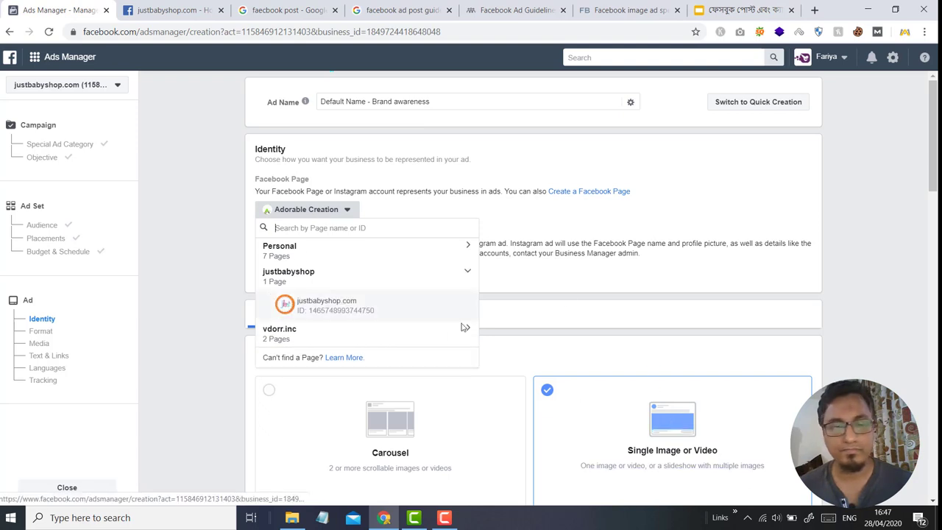
left_click(444, 517)
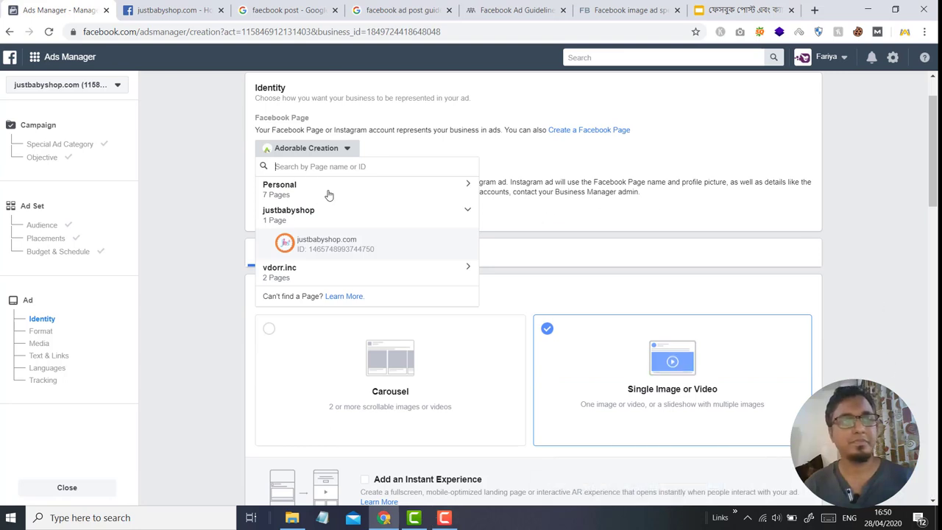
left_click(186, 222)
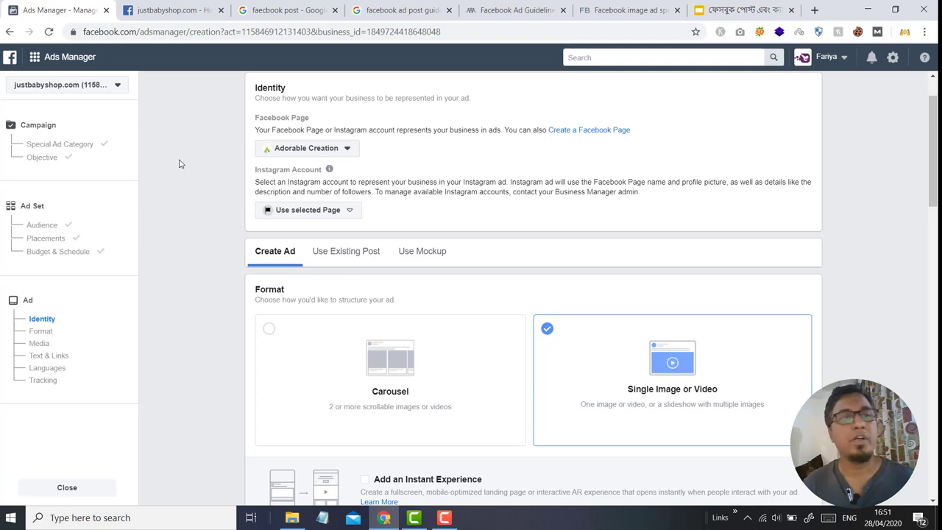
left_click(61, 250)
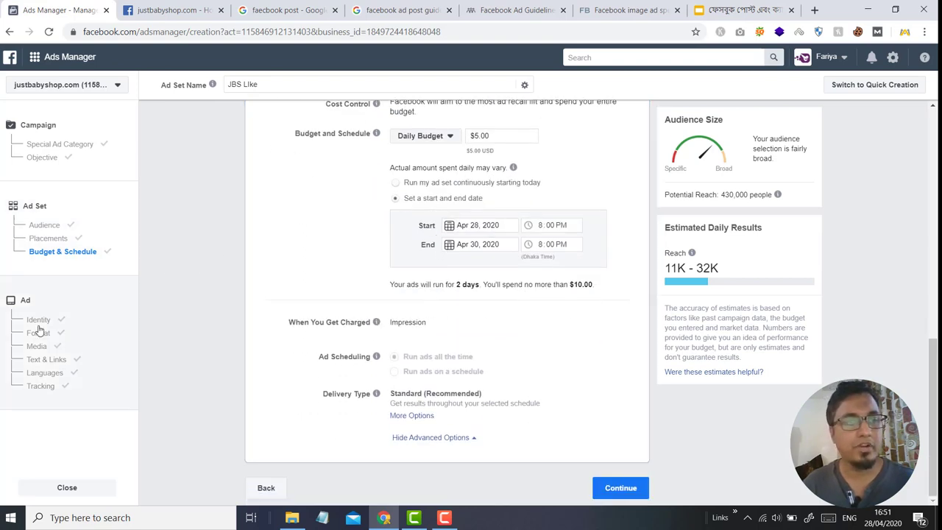
left_click(622, 487)
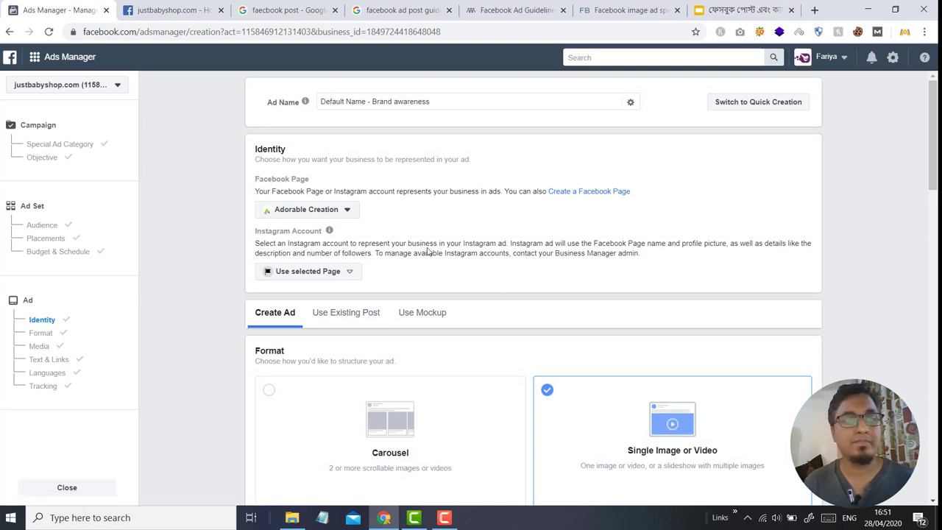
Return to the ad set's placements and switch them to Manual Placements
left_click(52, 241)
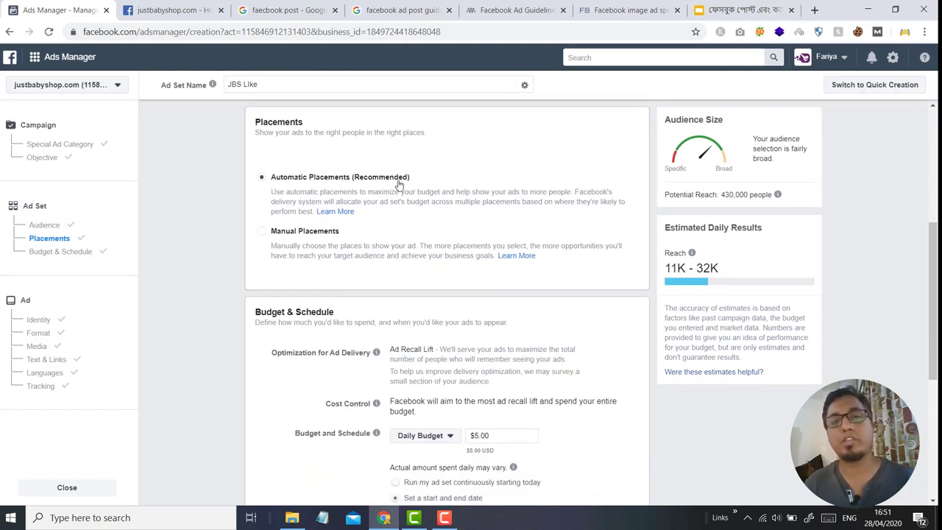
left_click(262, 232)
scroll(412, 275, "down", 2)
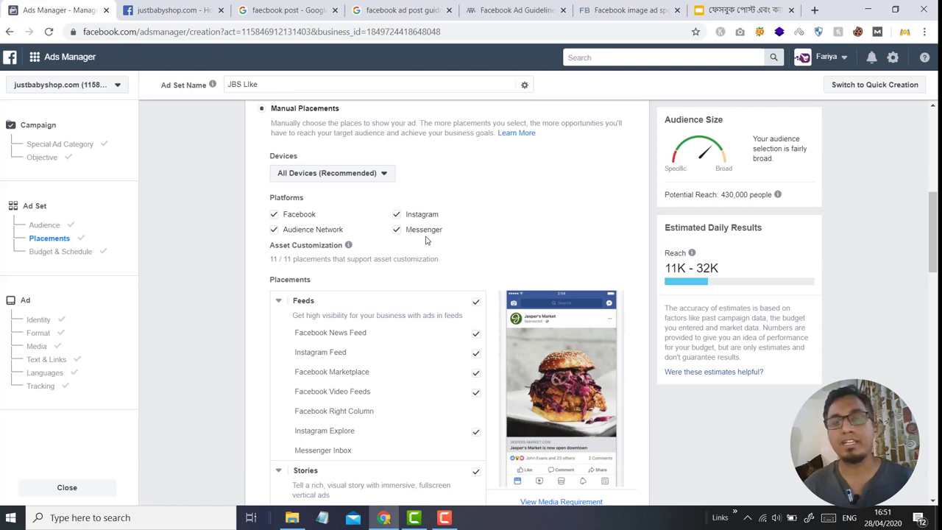
Examine the manual placement options from Feeds and Stories down to Apps and Sites, and collapse the Feeds group
scroll(434, 206, "down", 2)
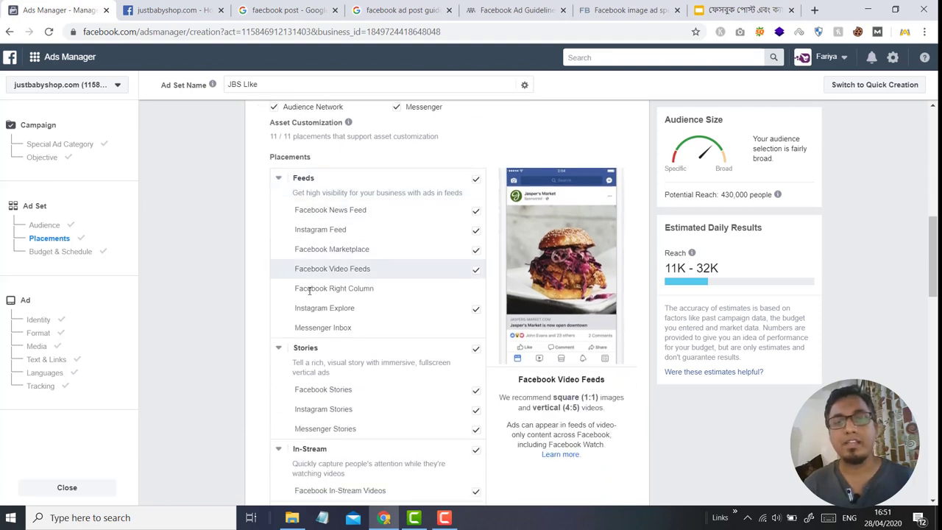
scroll(402, 309, "down", 1)
scroll(401, 315, "down", 1)
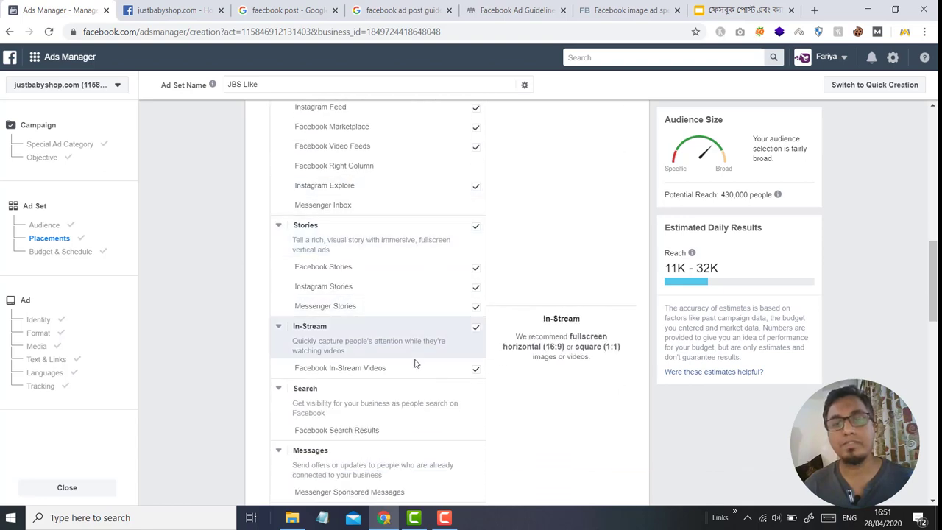
scroll(416, 389, "up", 5)
scroll(416, 389, "down", 7)
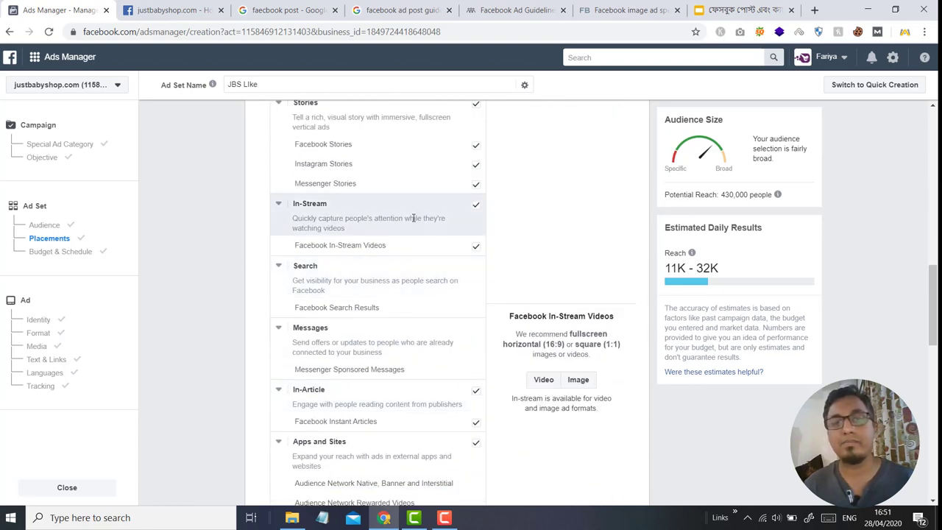
scroll(478, 220, "up", 1)
scroll(469, 228, "up", 3)
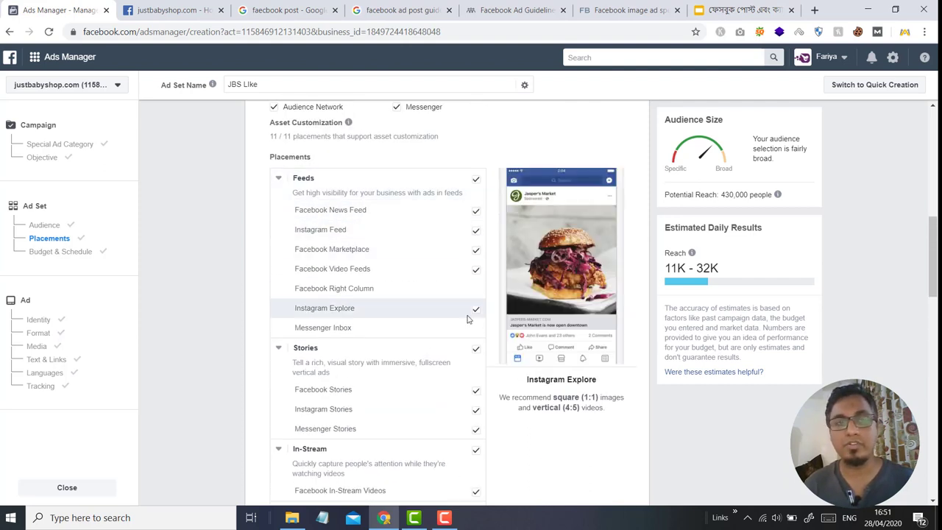
left_click(281, 180)
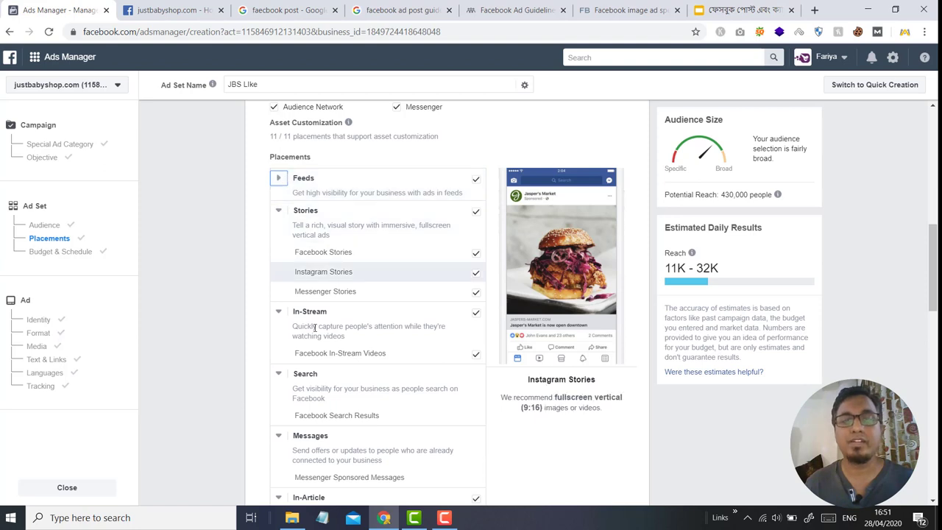
Return to the ad's identity and set its Facebook Page to justbabyshop.com from the justbabyshop business
scroll(412, 368, "down", 1)
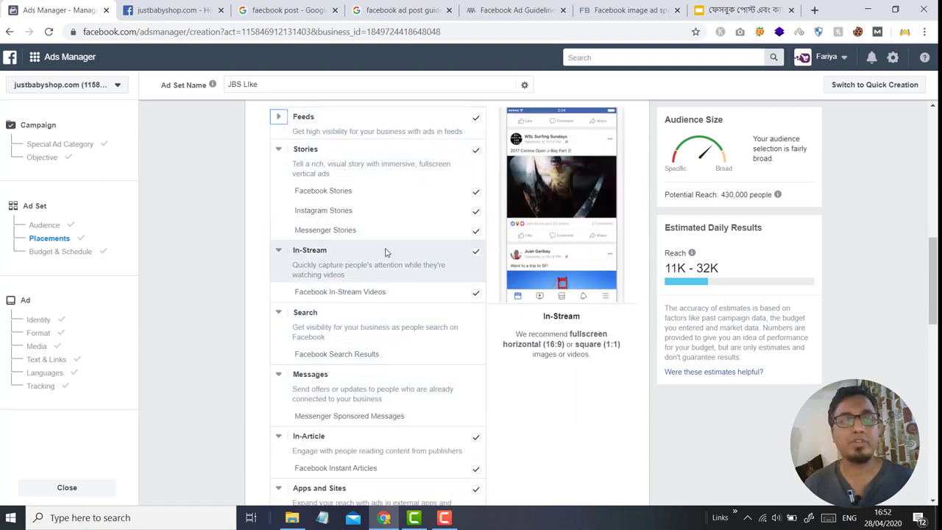
left_click(34, 321)
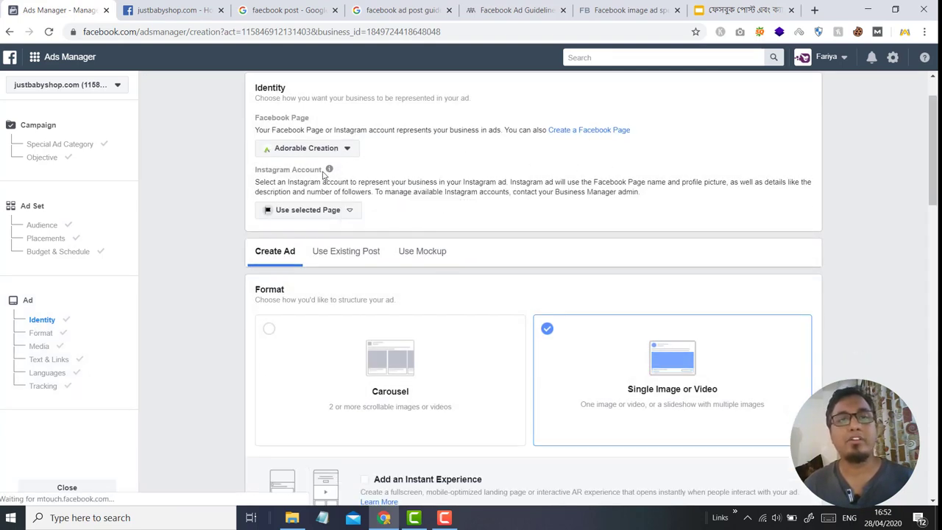
left_click(315, 149)
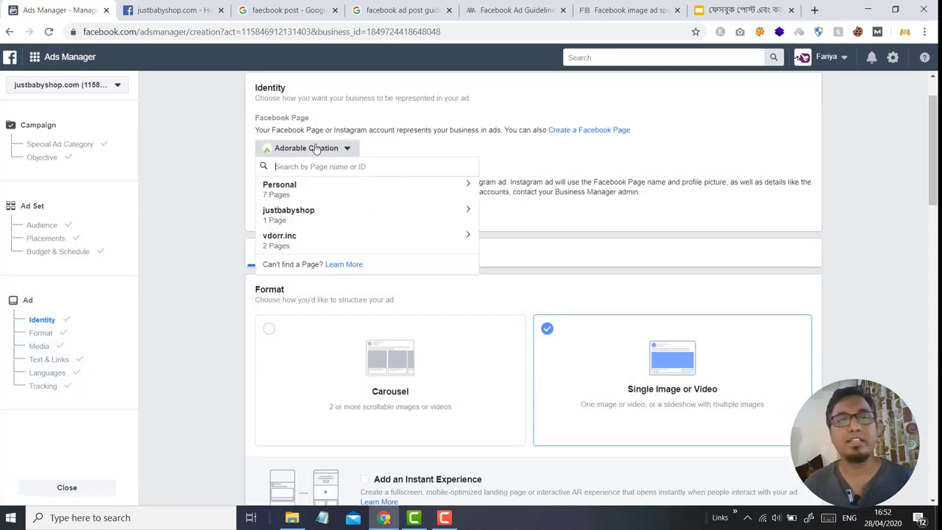
left_click(305, 214)
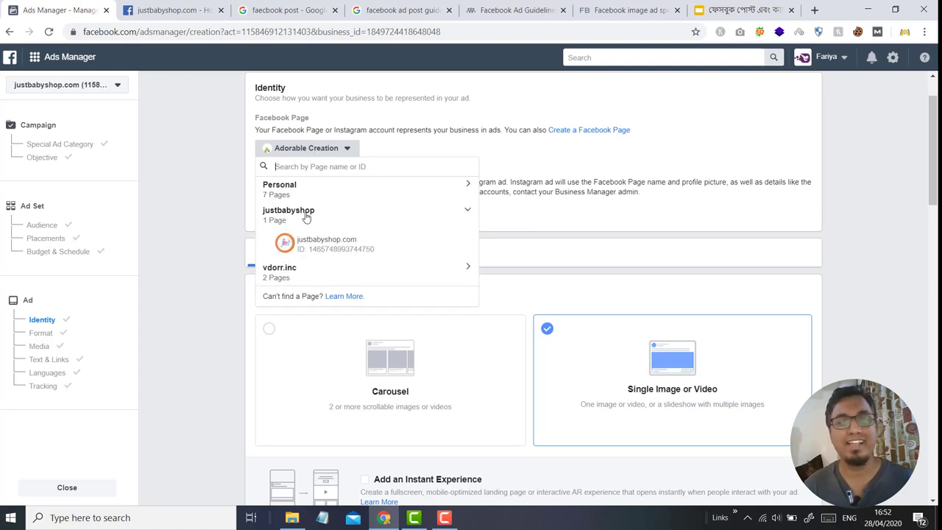
left_click(328, 250)
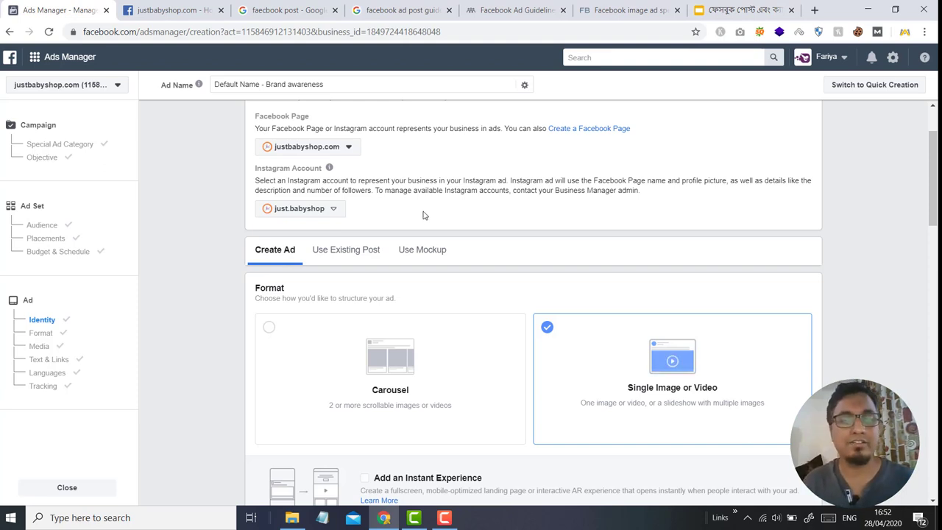
Switch to the Google Slides deck, present the carousel ad example on slide 4, and return to Ads Manager
scroll(424, 214, "down", 1)
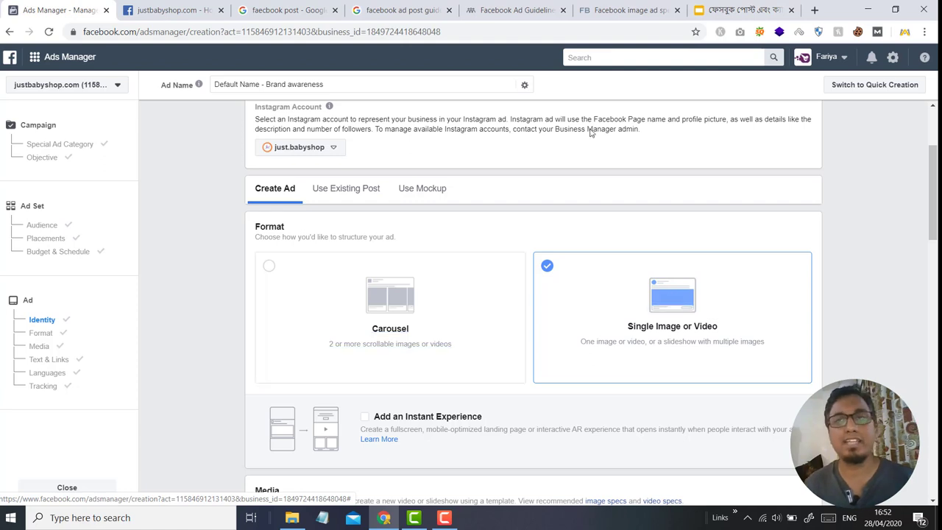
left_click(740, 10)
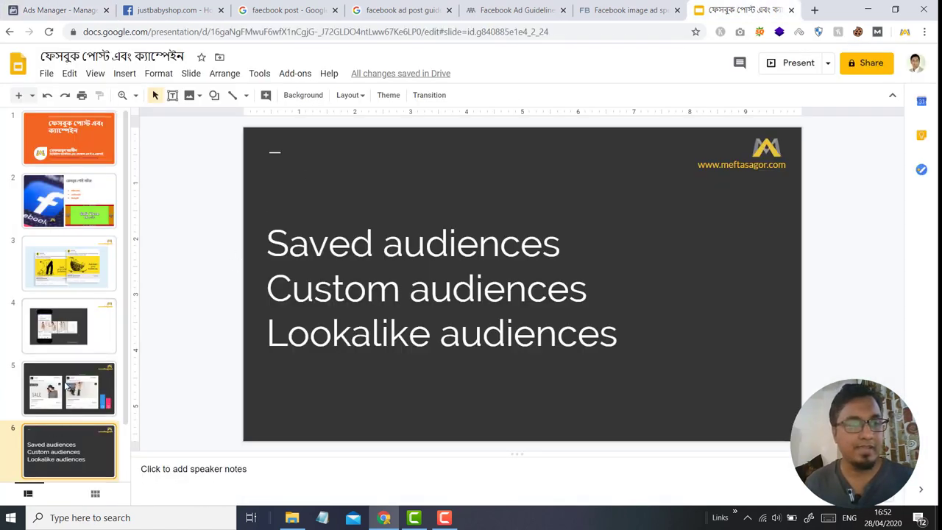
left_click(53, 332)
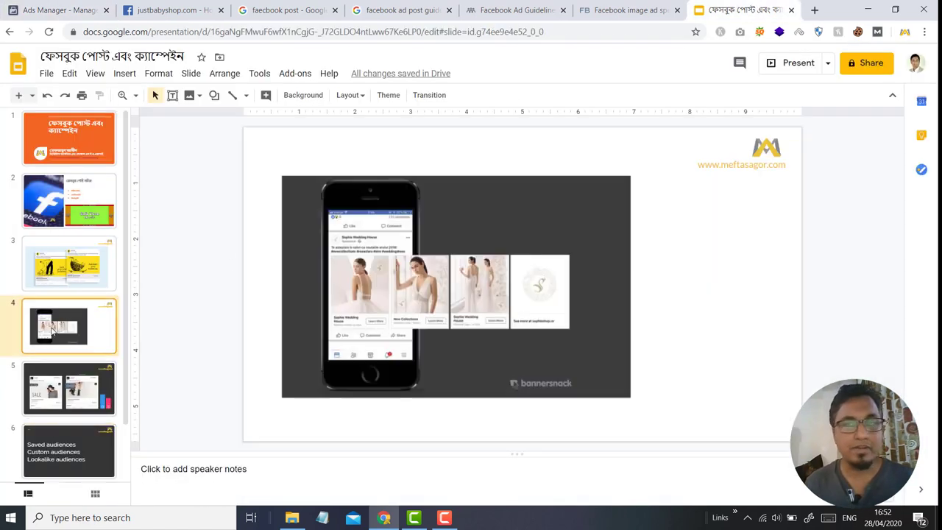
left_click(397, 291)
left_click(801, 61)
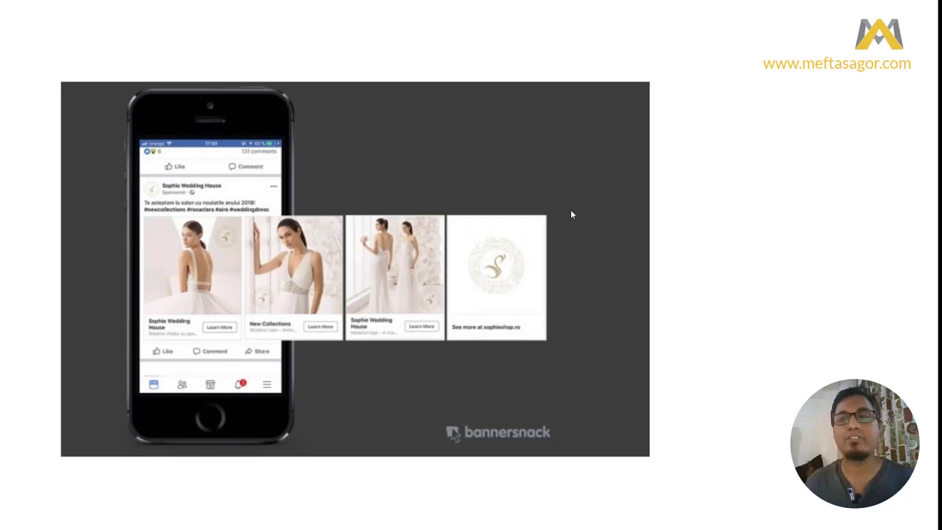
key("Escape")
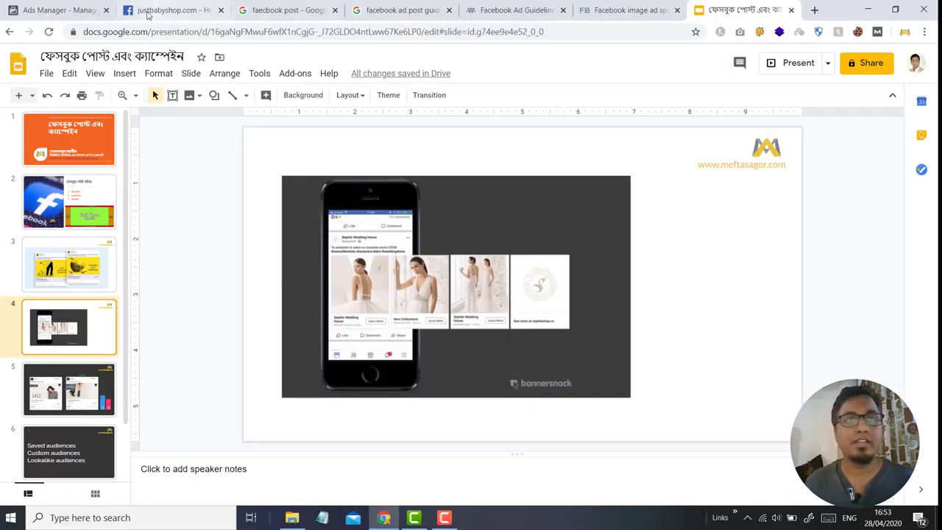
left_click(59, 10)
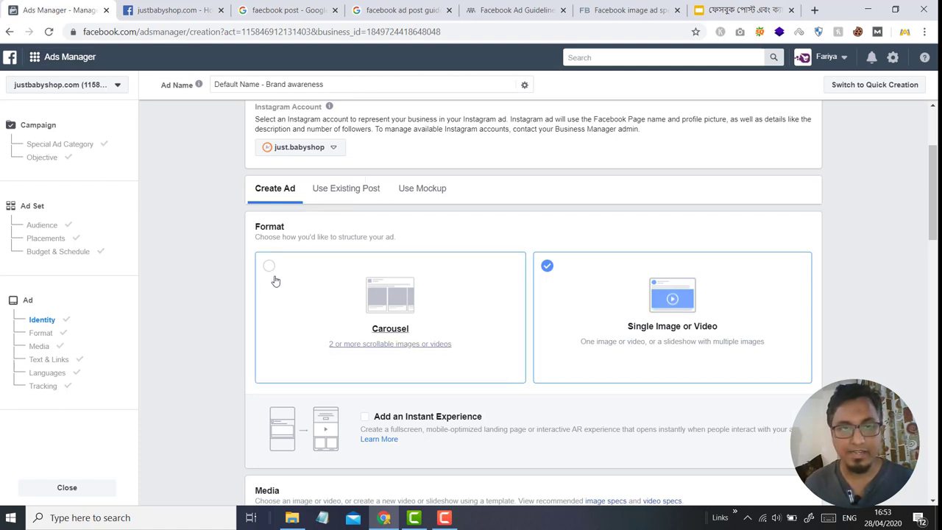
Try the Carousel format, view its ad creative card settings, and switch back to Single Image or Video
left_click(380, 290)
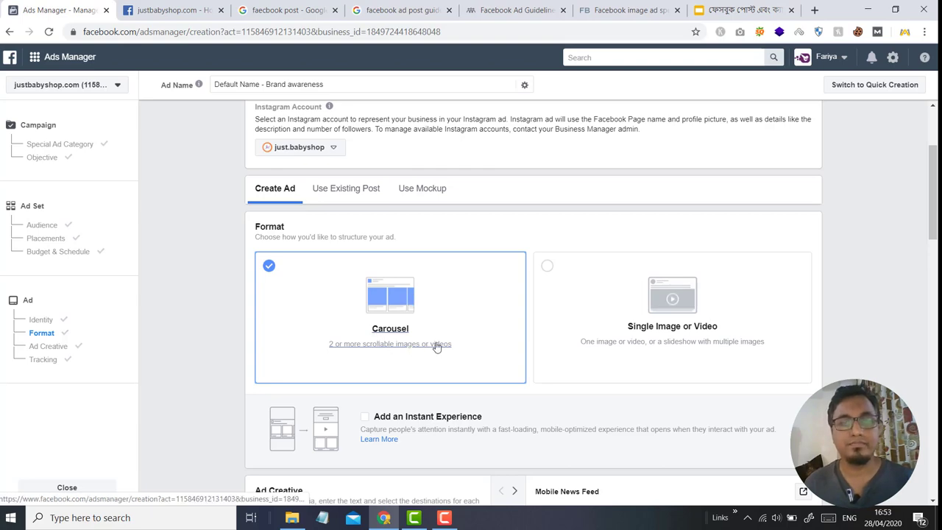
scroll(442, 338, "down", 3)
scroll(414, 343, "down", 2)
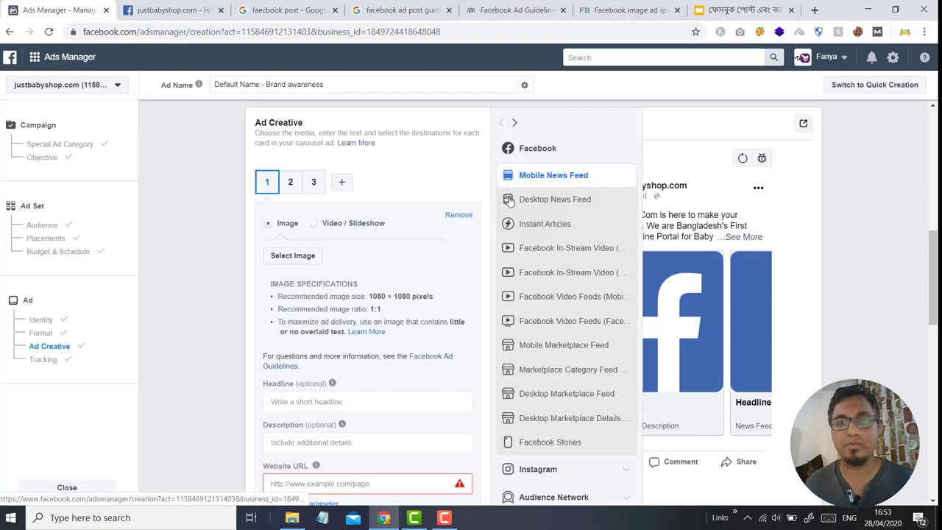
scroll(410, 338, "up", 4)
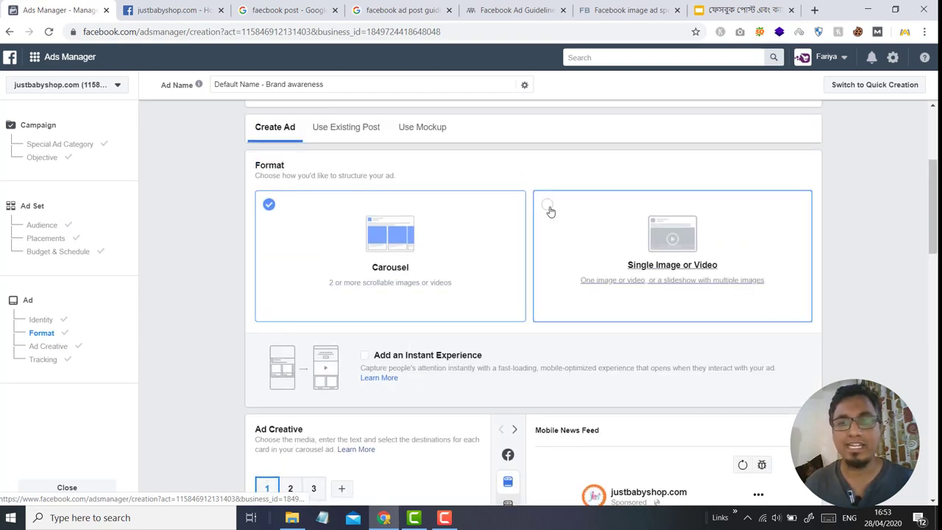
left_click(550, 211)
Open the image selection for replacing the image used in the ad's media
scroll(770, 296, "down", 2)
scroll(772, 302, "down", 2)
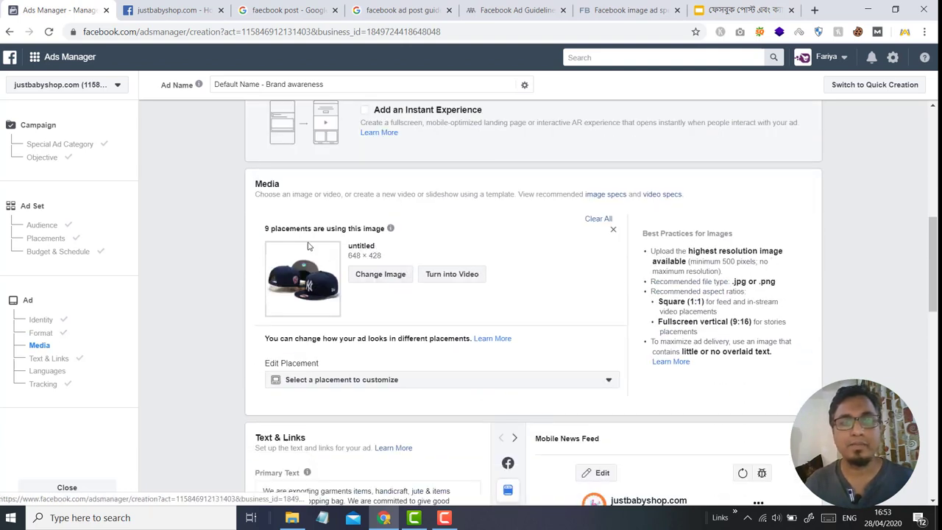
left_click(382, 274)
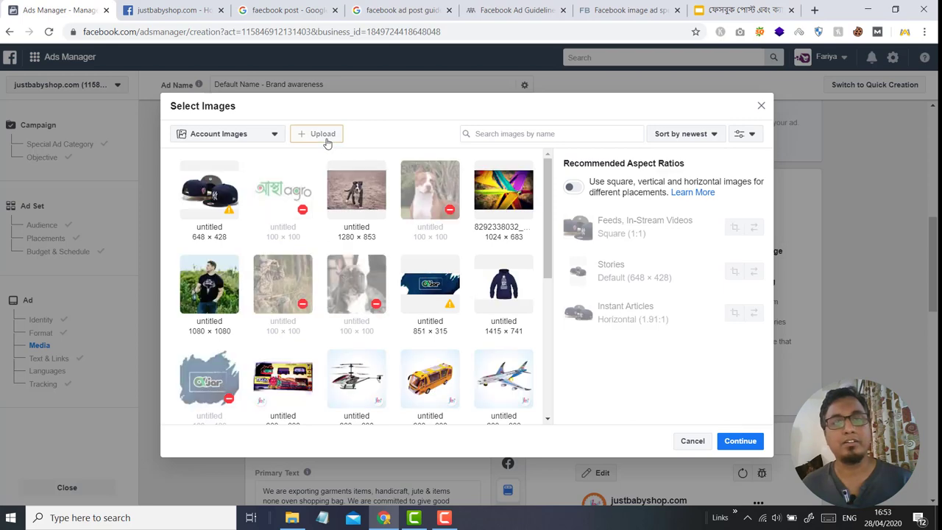
left_click(326, 142)
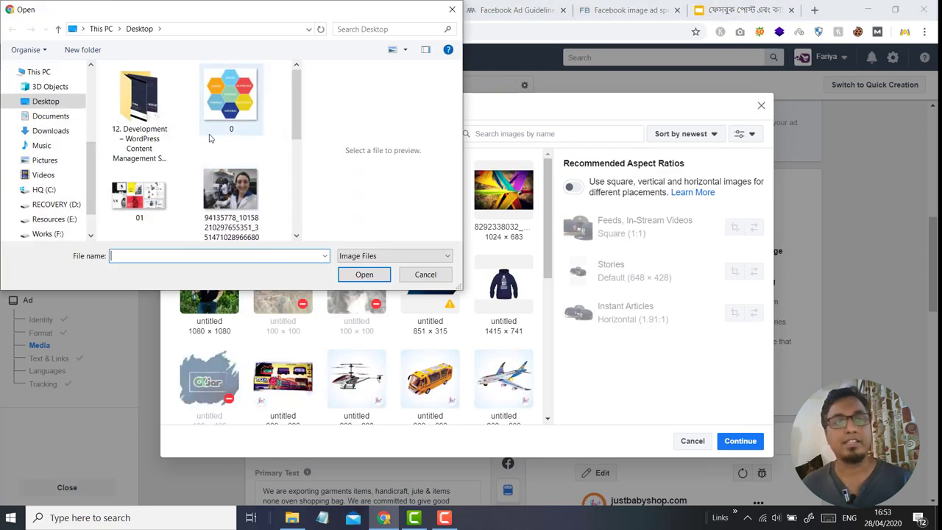
scroll(202, 147, "down", 1)
scroll(191, 136, "up", 1)
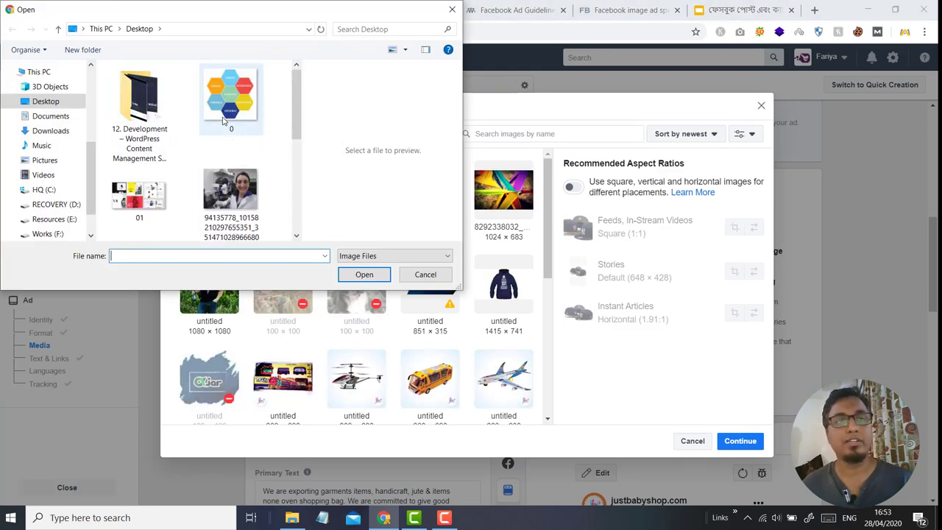
scroll(225, 122, "down", 3)
left_click(426, 277)
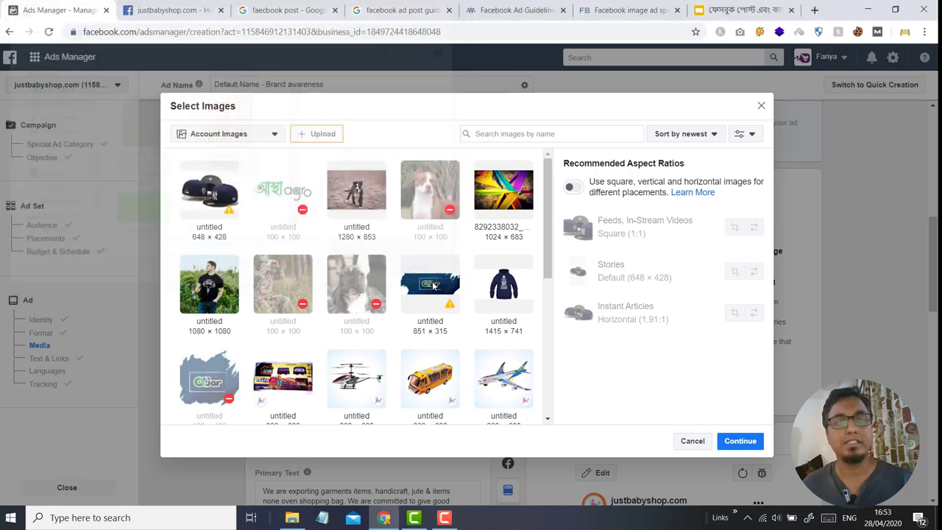
scroll(342, 266, "down", 5)
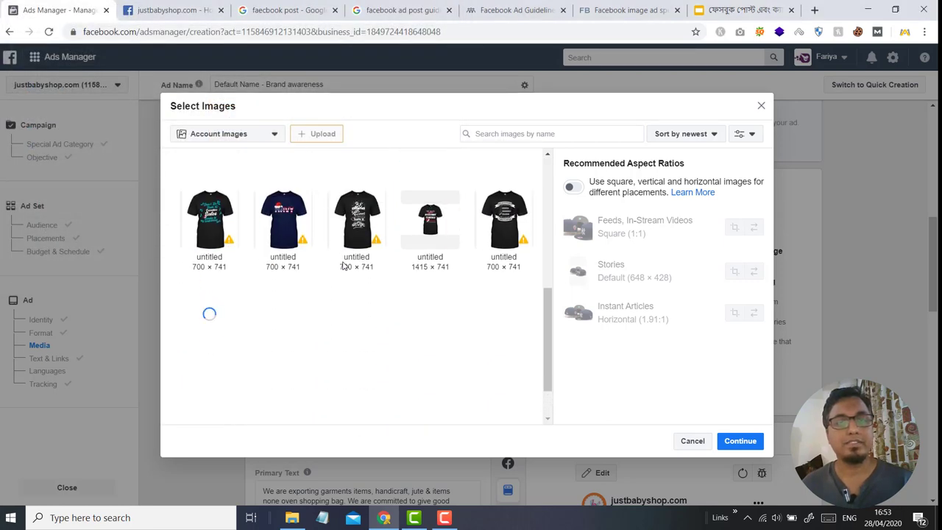
scroll(346, 263, "up", 5)
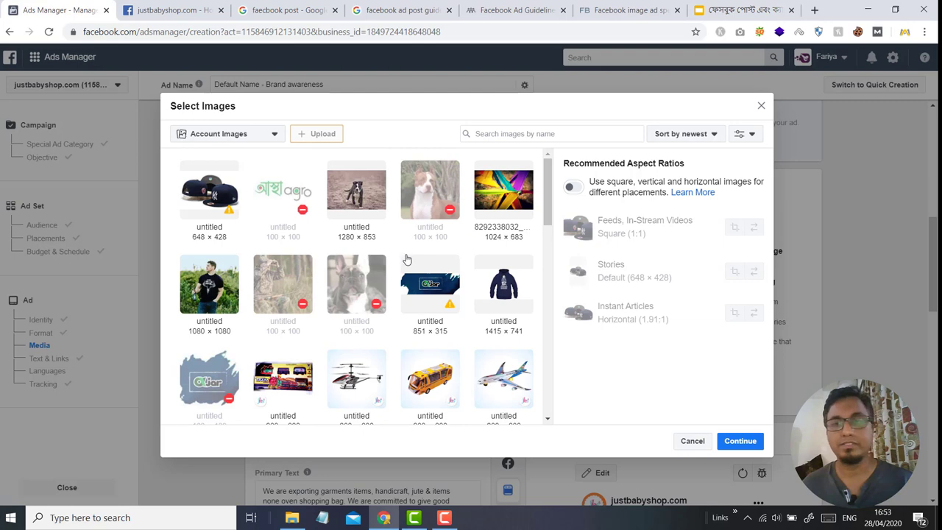
Start uploading a new image and open the Justbabyshop folder on the Works (F:) drive
left_click(308, 140)
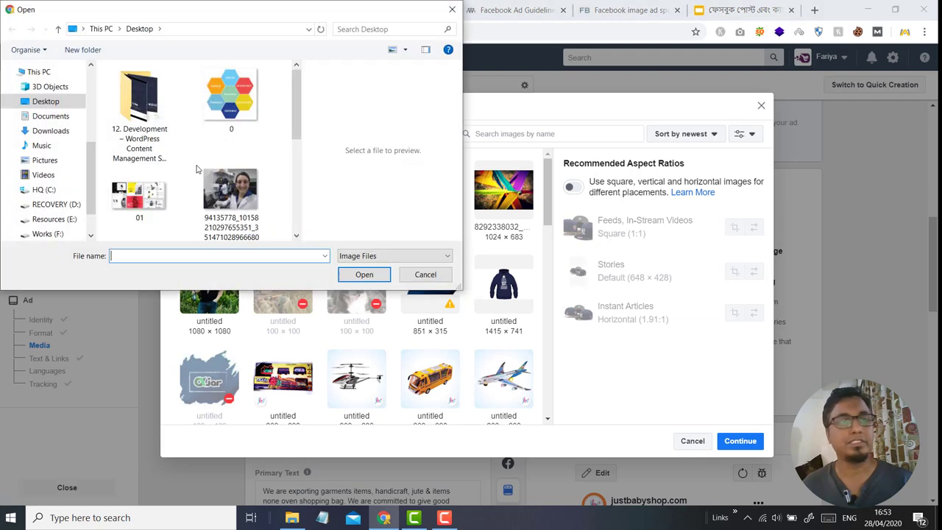
scroll(53, 208, "down", 1)
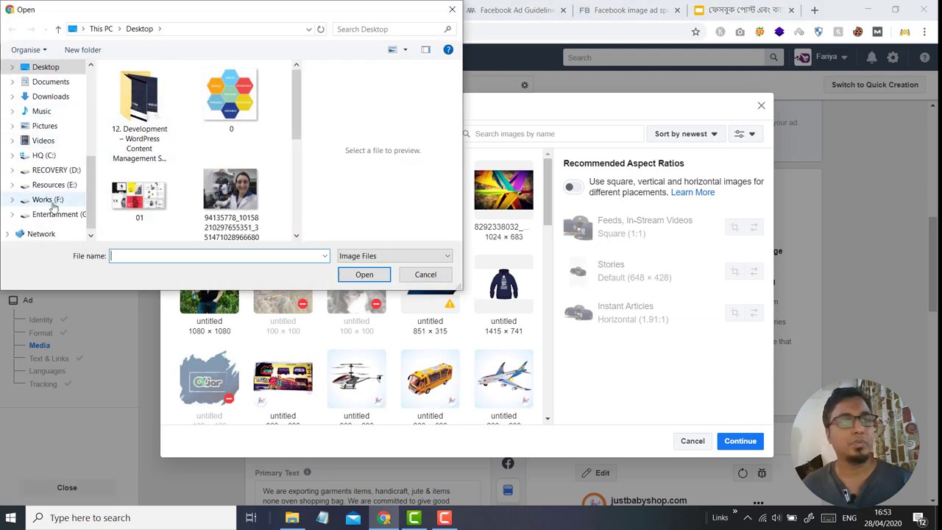
left_click(50, 202)
scroll(166, 156, "down", 2)
left_click(147, 120)
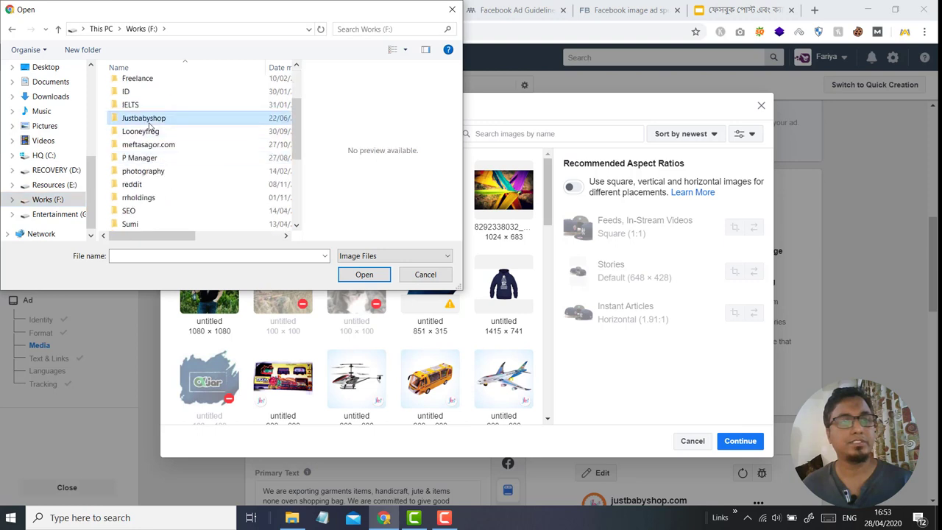
double_click(147, 120)
Preview images 02 and 05 in the Justbabyshop folder
scroll(171, 168, "down", 1)
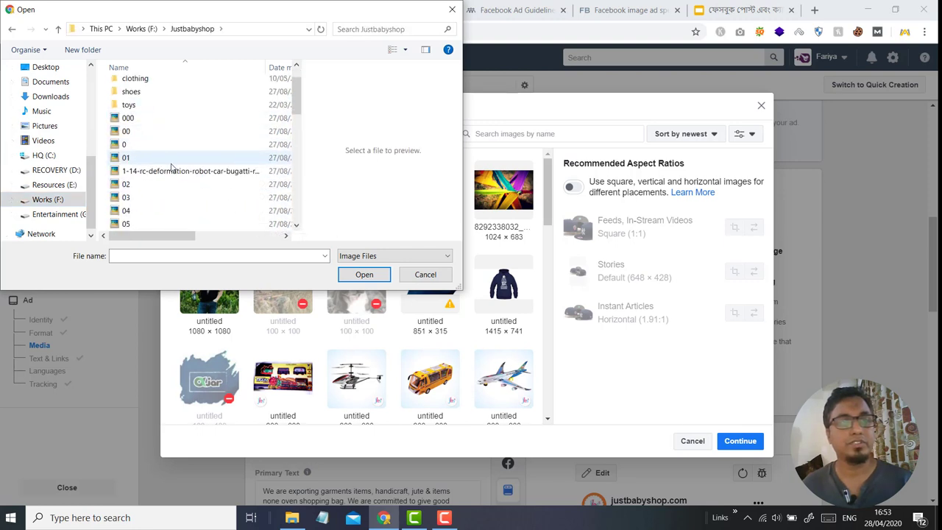
left_click(127, 184)
scroll(125, 188, "down", 2)
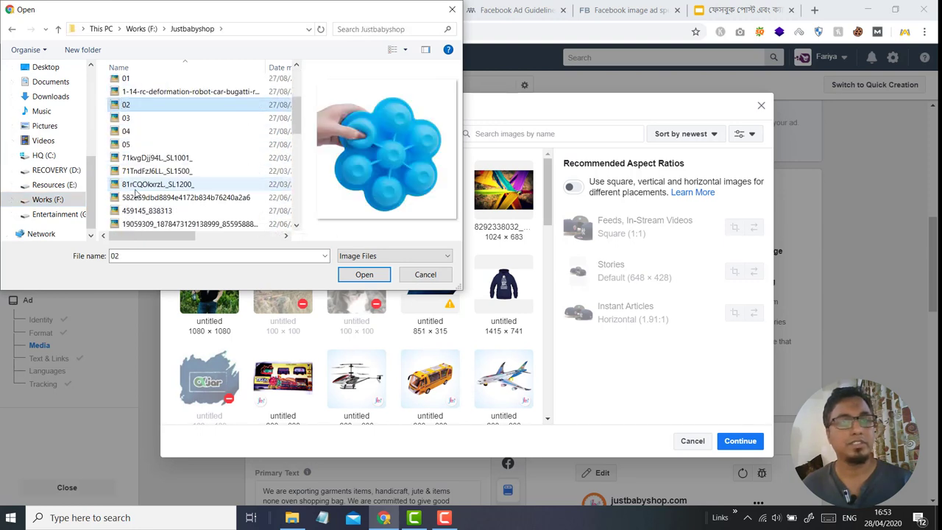
left_click(123, 146)
scroll(125, 151, "up", 3)
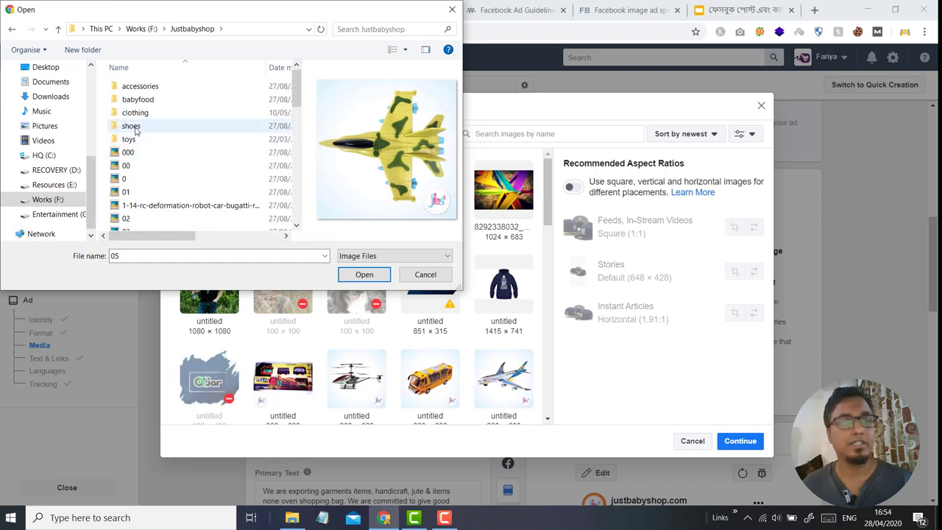
Open the clothing subfolder and preview product images such as 2_01, 1_02 and 3_02
double_click(135, 112)
left_click(130, 179)
left_click(125, 139)
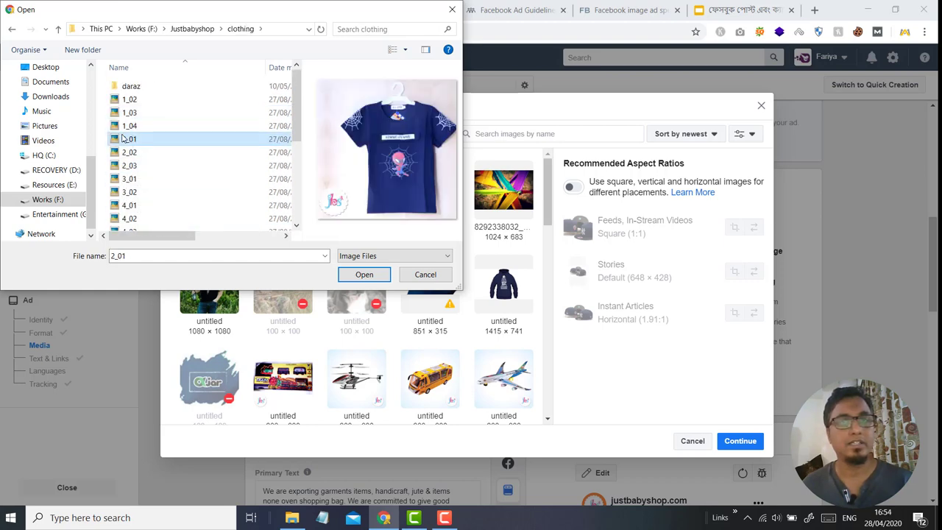
left_click(125, 99)
left_click(122, 126)
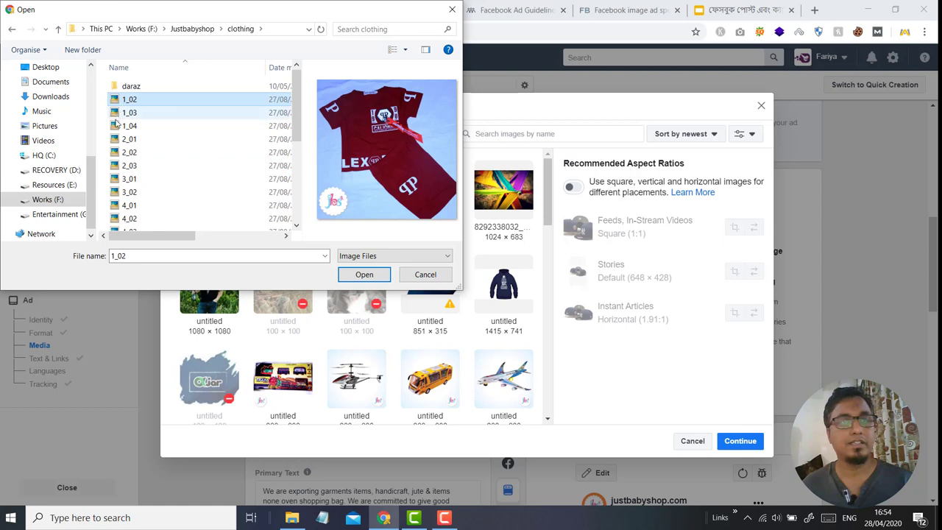
left_click(122, 165)
left_click(122, 192)
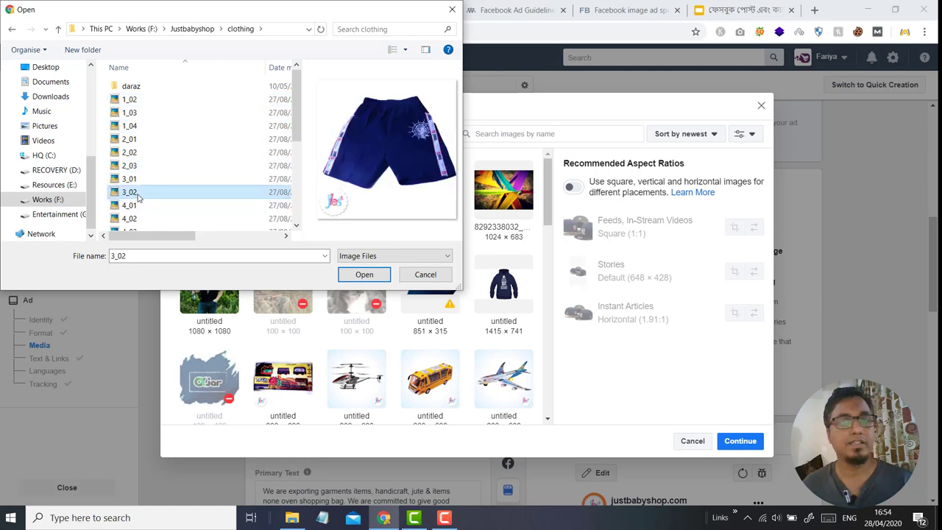
Upload image 5_01 from the clothing folder and apply it as the ad's media image
scroll(137, 197, "down", 2)
left_click(128, 174)
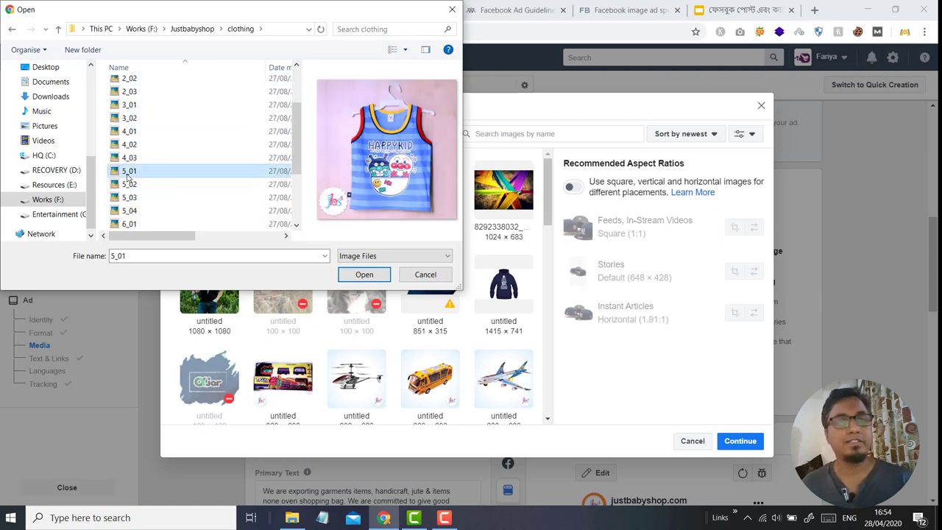
left_click(361, 274)
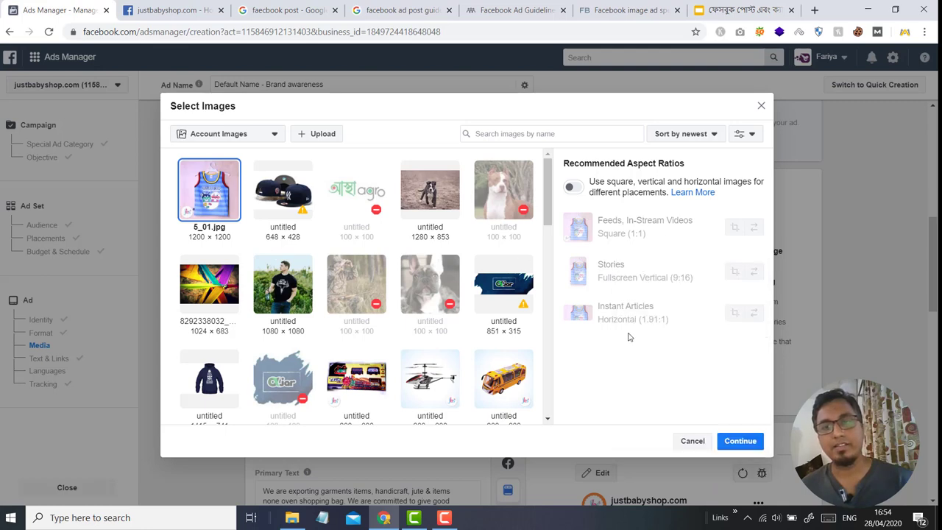
mouse_move(598, 320)
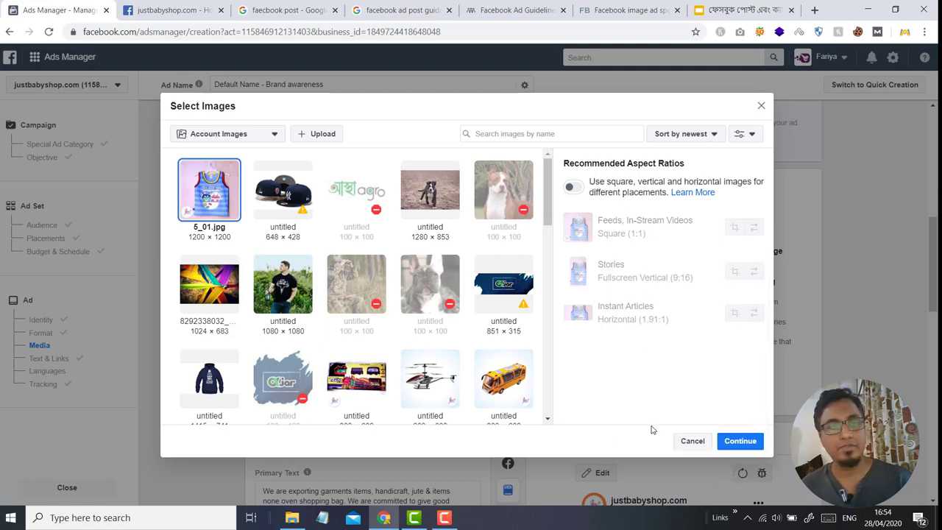
left_click(736, 446)
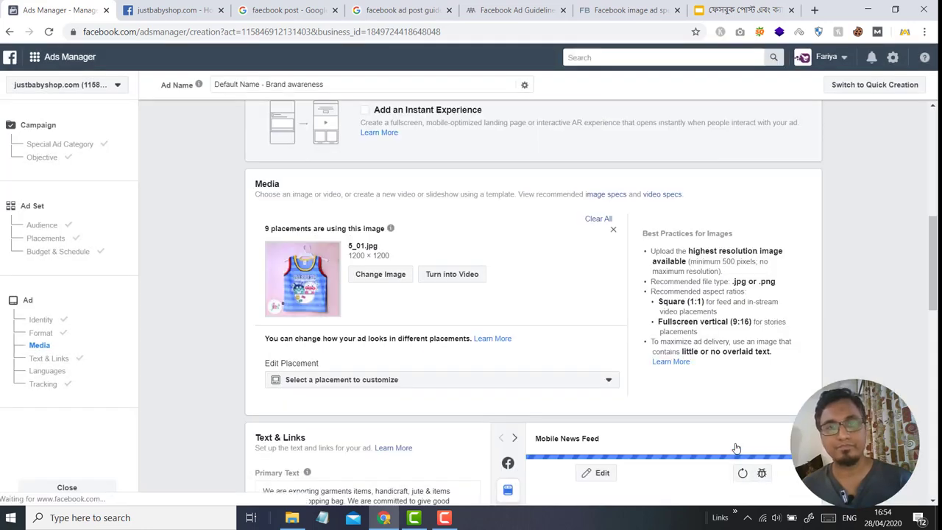
scroll(522, 324, "down", 3)
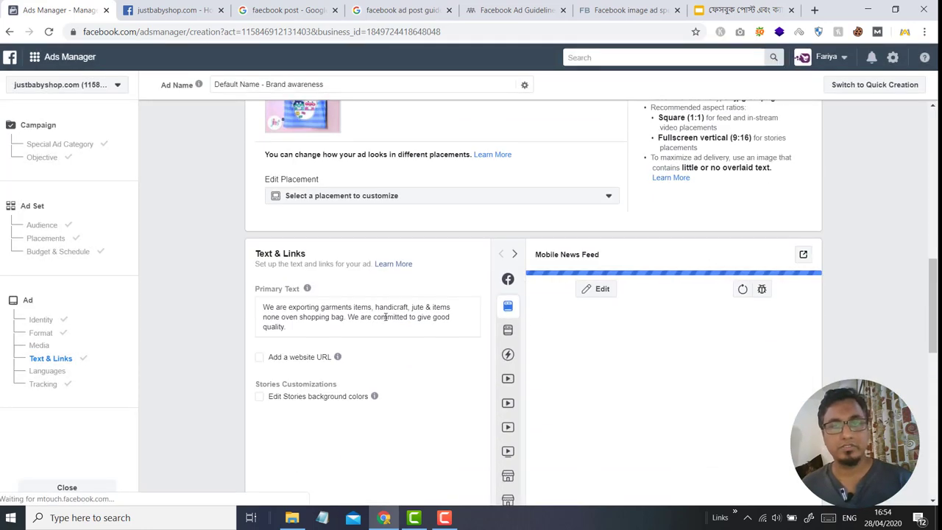
Replace the ad's primary text with "Please like our page and connect with us"
scroll(522, 322, "down", 1)
scroll(441, 309, "down", 2)
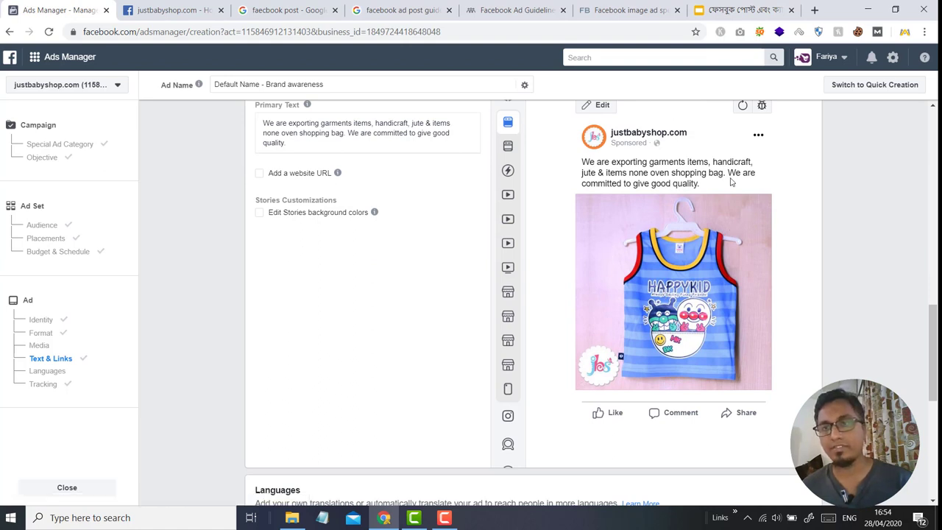
triple_click(306, 131)
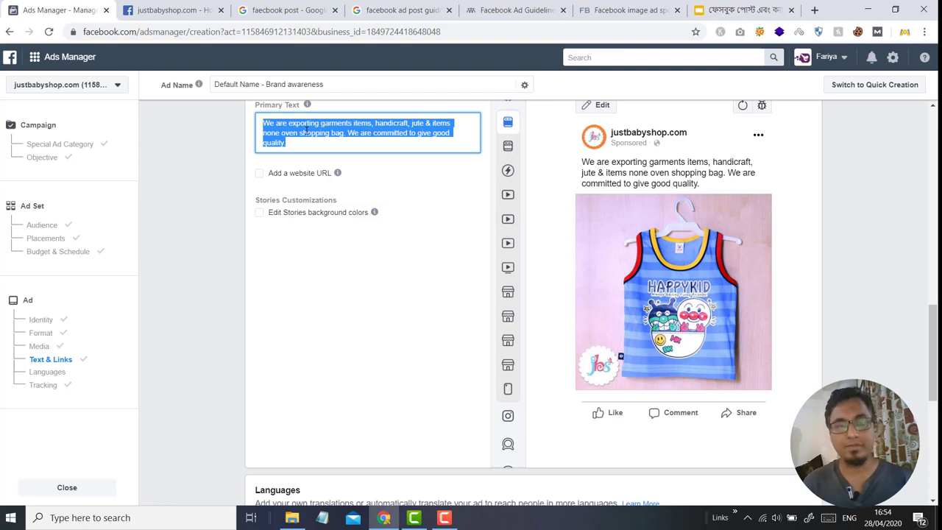
type("Please l")
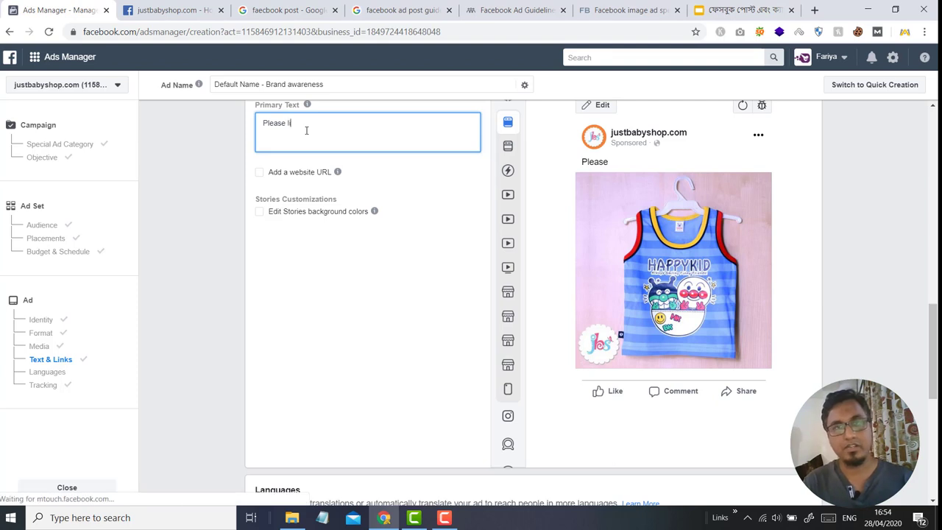
type("ike our page a")
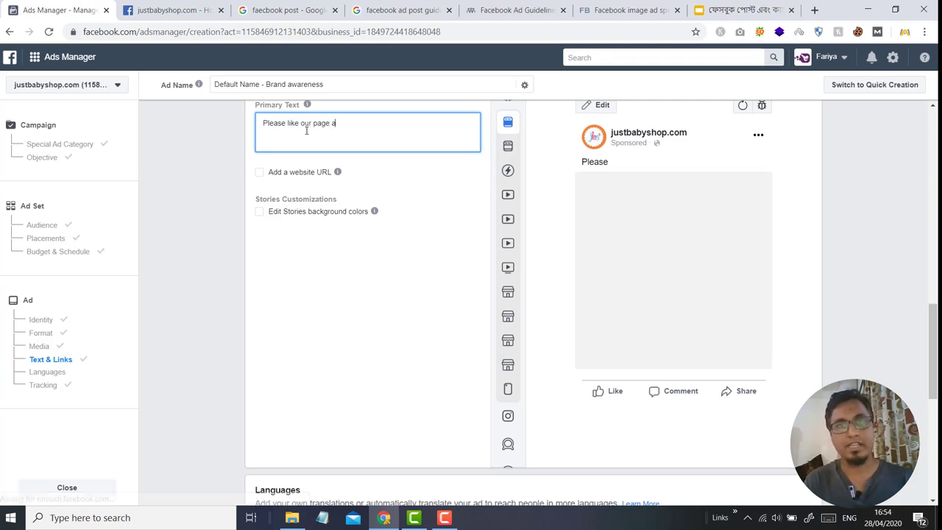
type("nd connec")
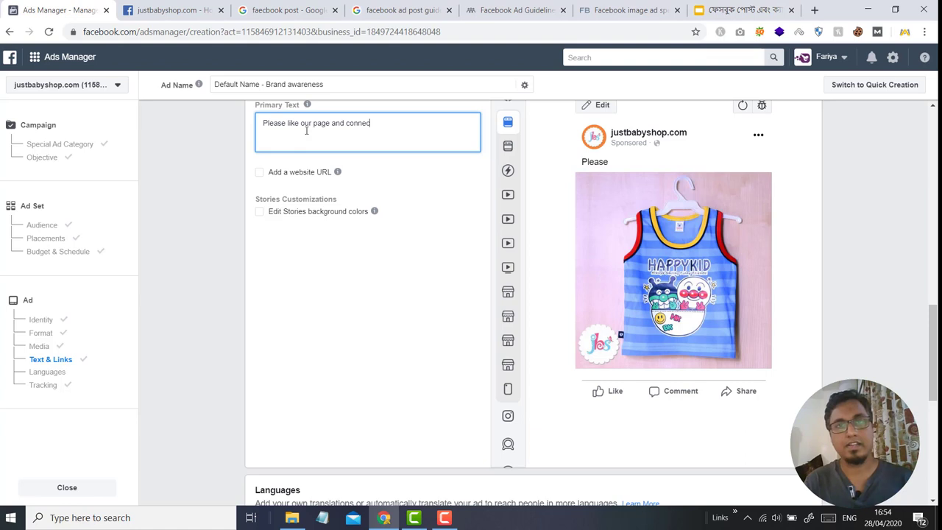
type("t with us")
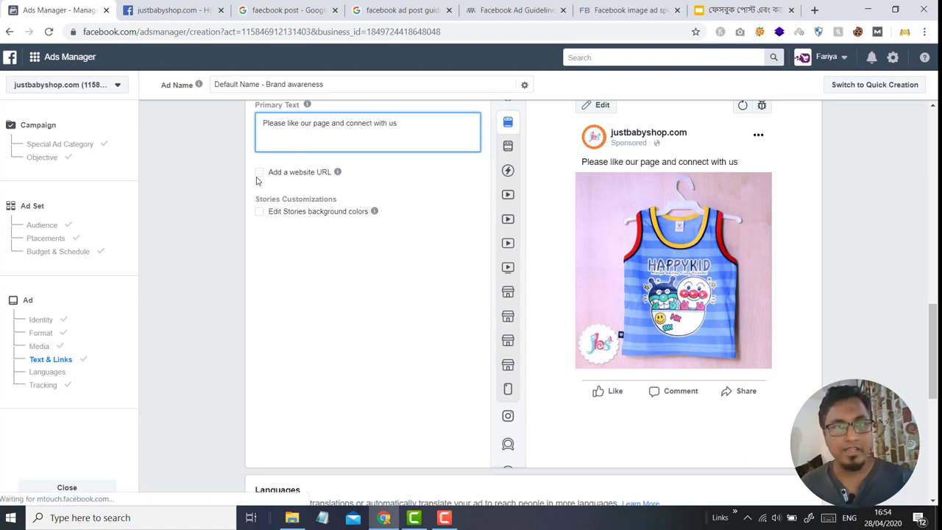
Enable adding a website URL to the ad and set its call to action to Shop Now
scroll(430, 289, "up", 1)
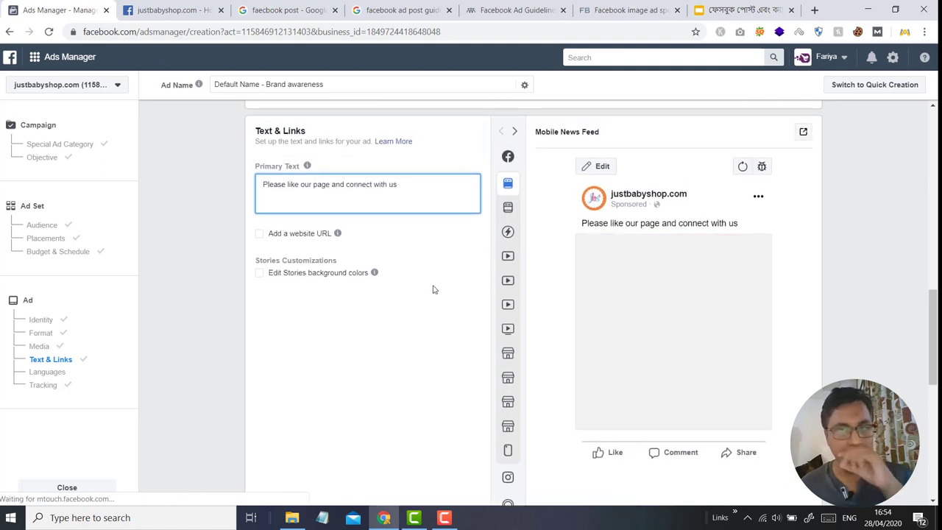
left_click(258, 236)
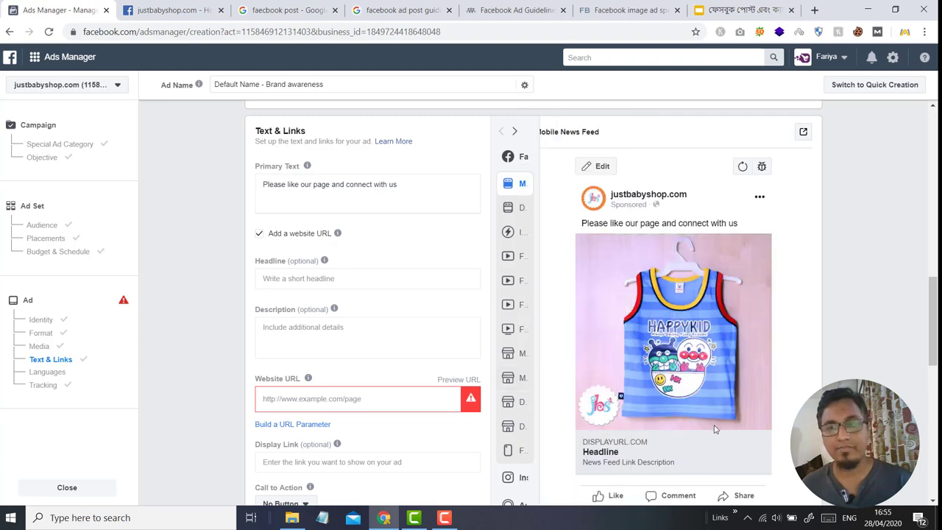
scroll(338, 372, "down", 3)
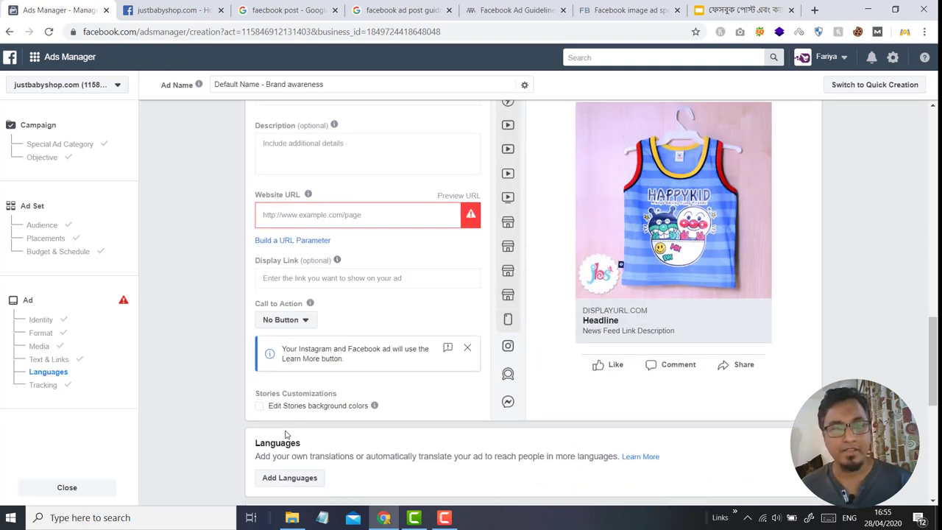
left_click(293, 322)
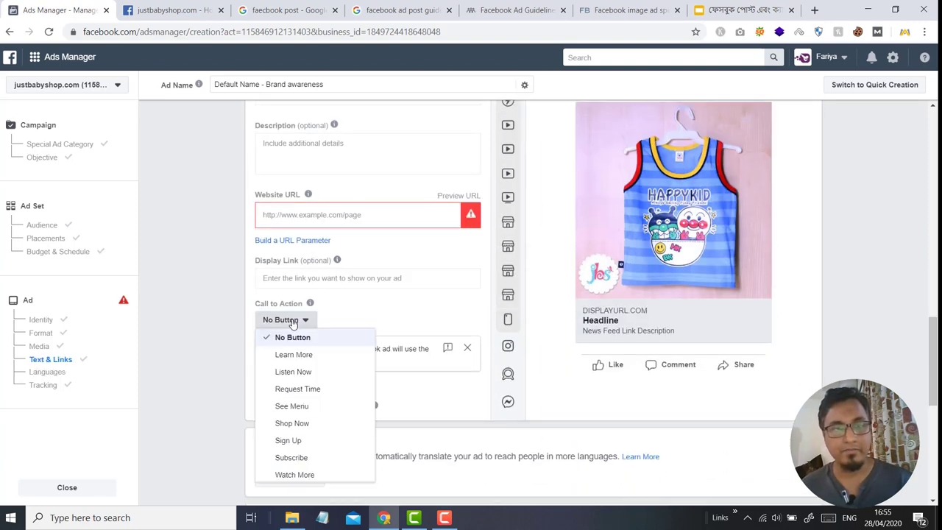
left_click(292, 423)
scroll(426, 305, "up", 1)
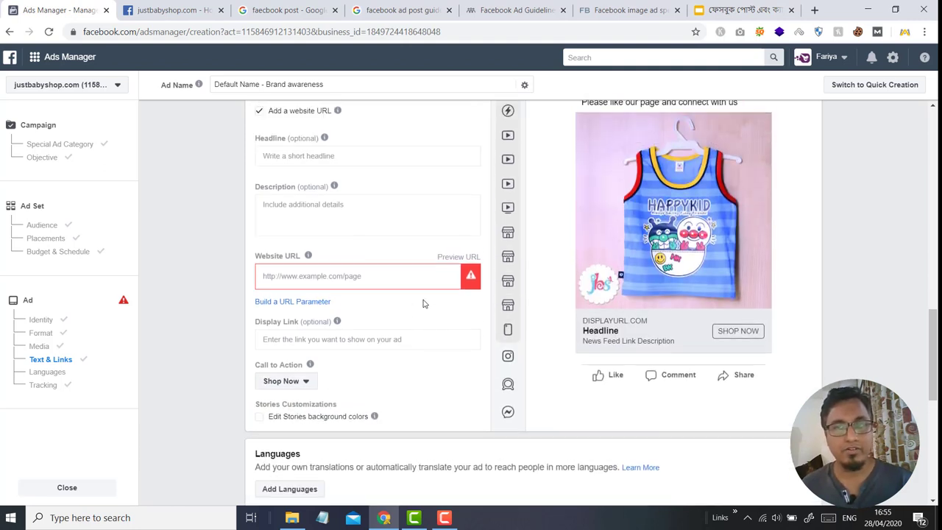
left_click(314, 276)
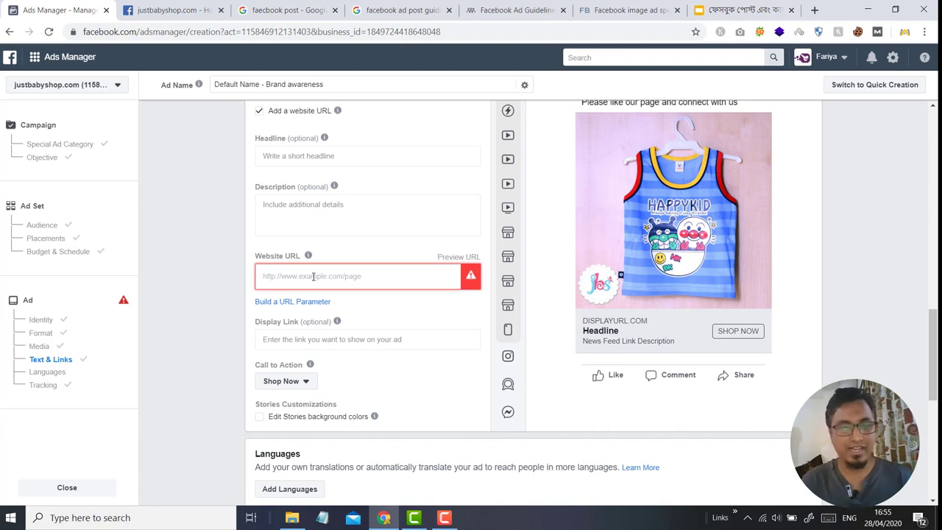
type("https")
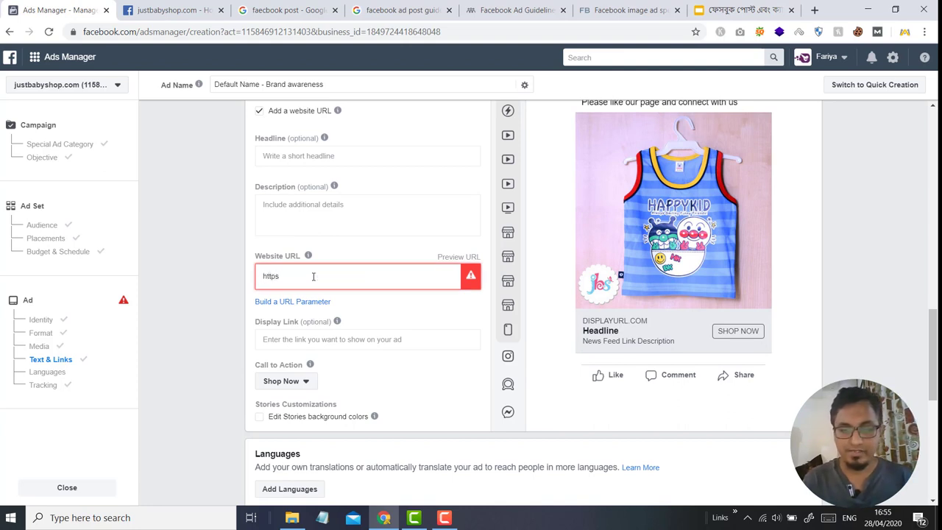
type("://www")
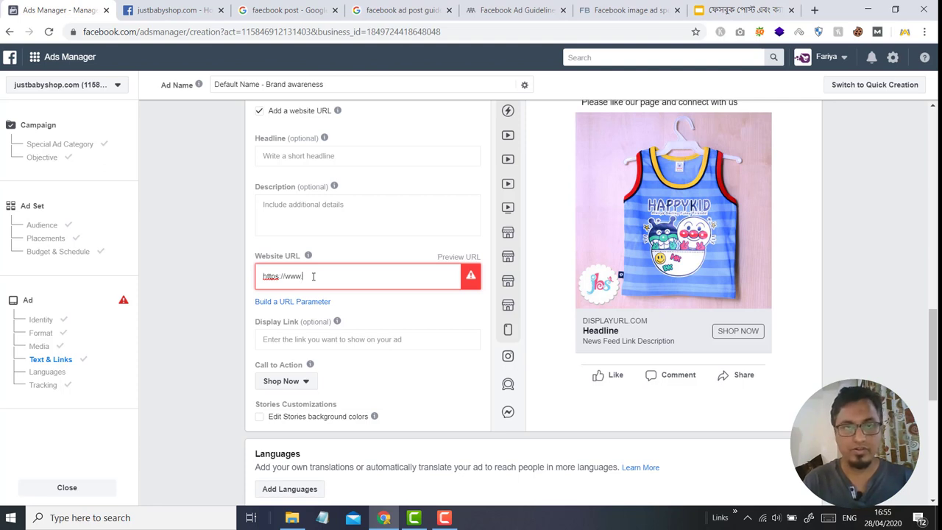
type(".justbabyshop.com")
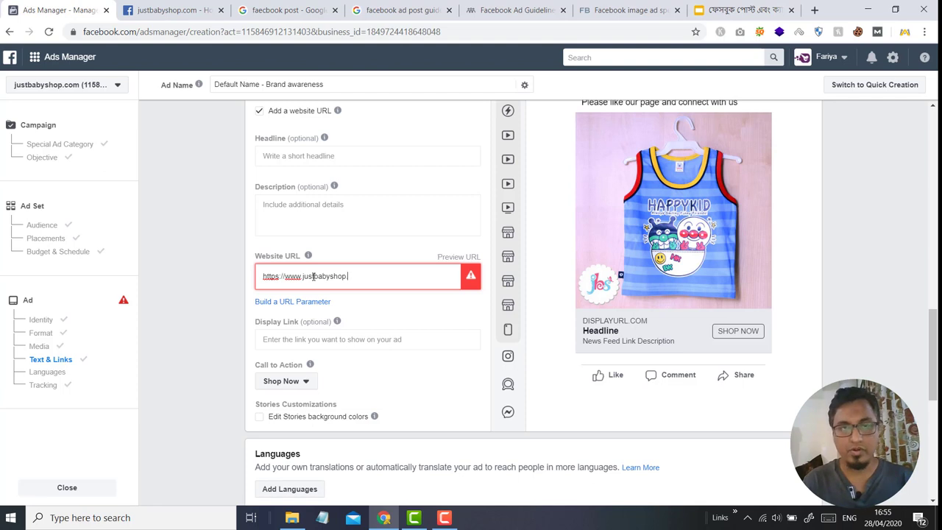
Enter the headline "Check out our EID colleciton" and the description "very low price grab your eid tshirt"
left_click(279, 160)
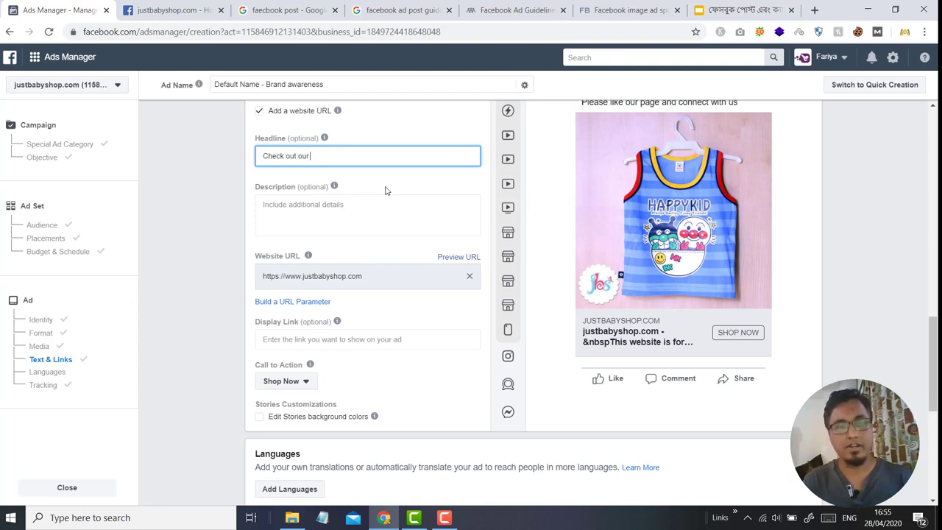
type("Check out our EID colleciton")
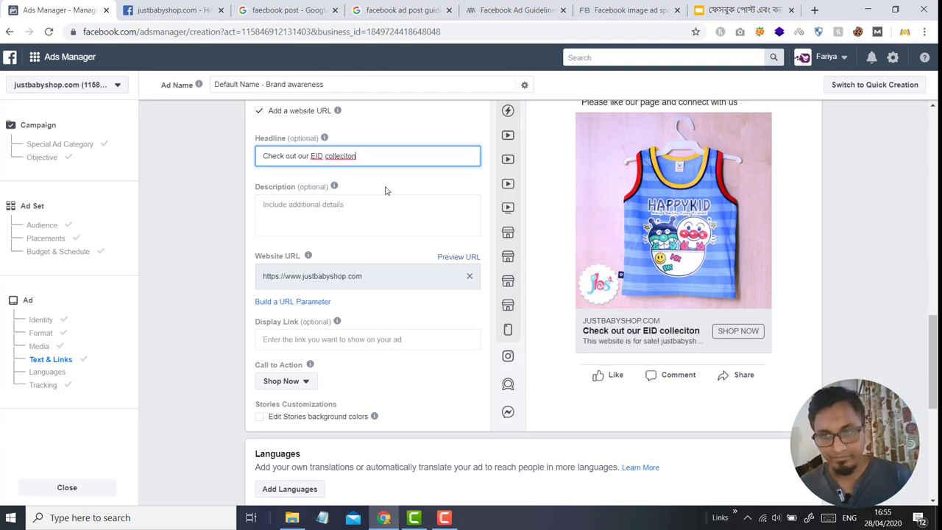
left_click(333, 211)
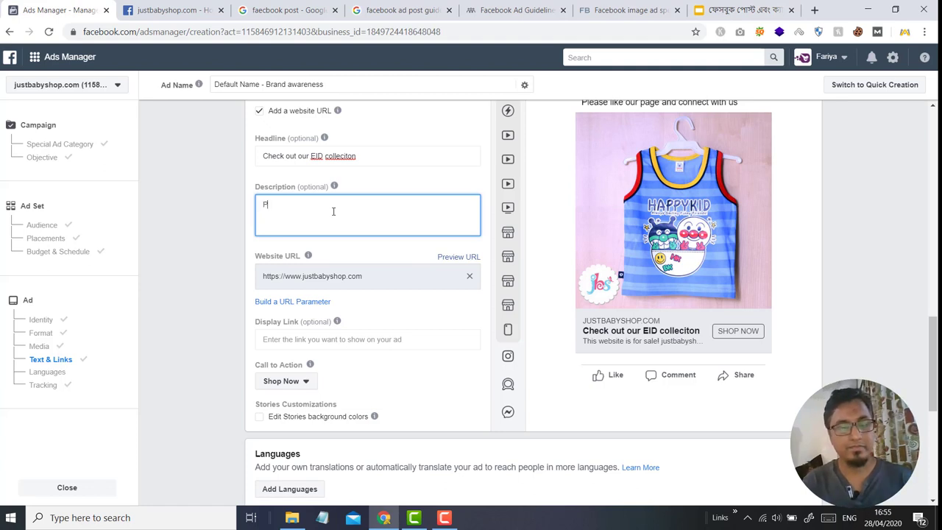
key("BackSpace")
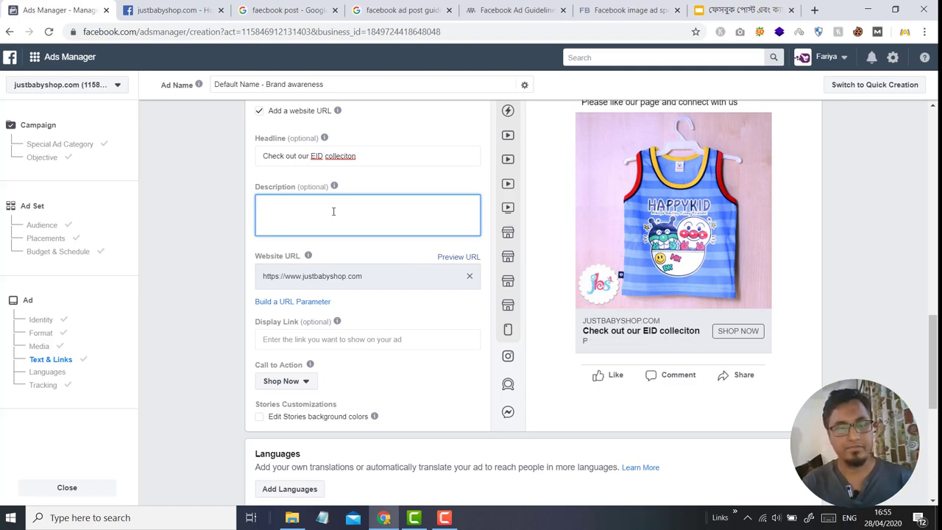
type("very")
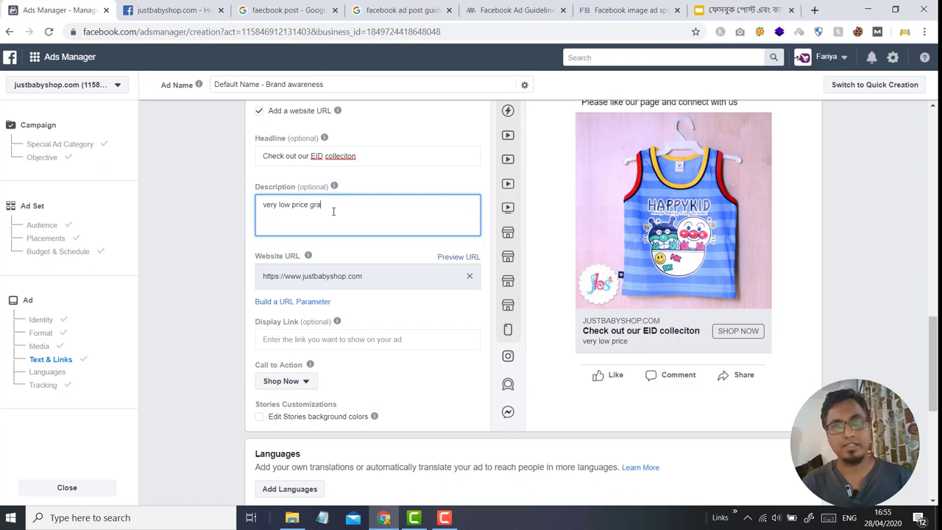
type("low price grab you")
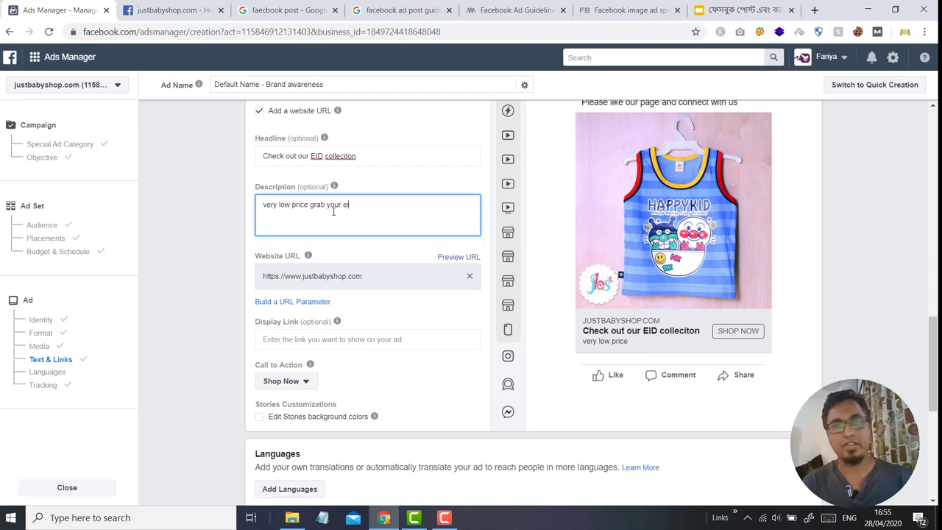
type("r eid")
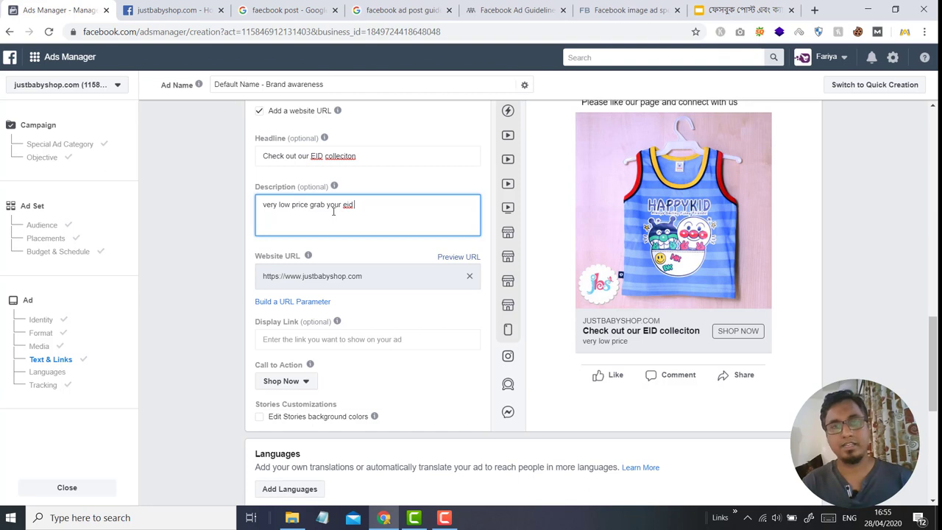
type(" c")
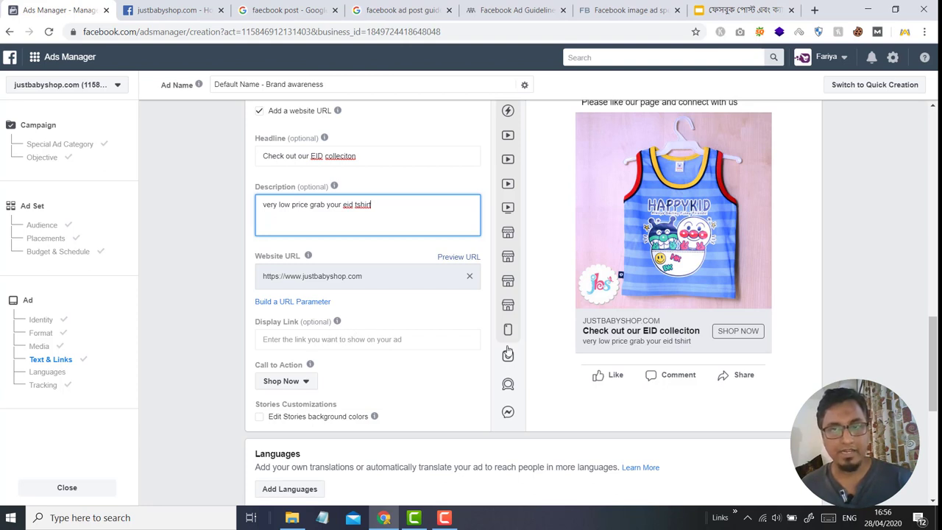
Review the ad preview's link details, the Languages and Tracking sections, and the completed Text & Links settings
double_click(631, 318)
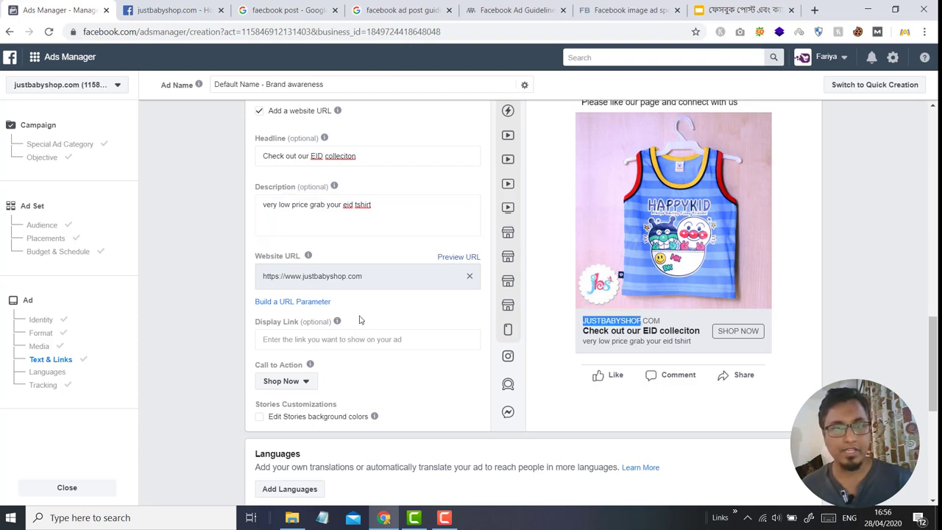
scroll(411, 366, "down", 1)
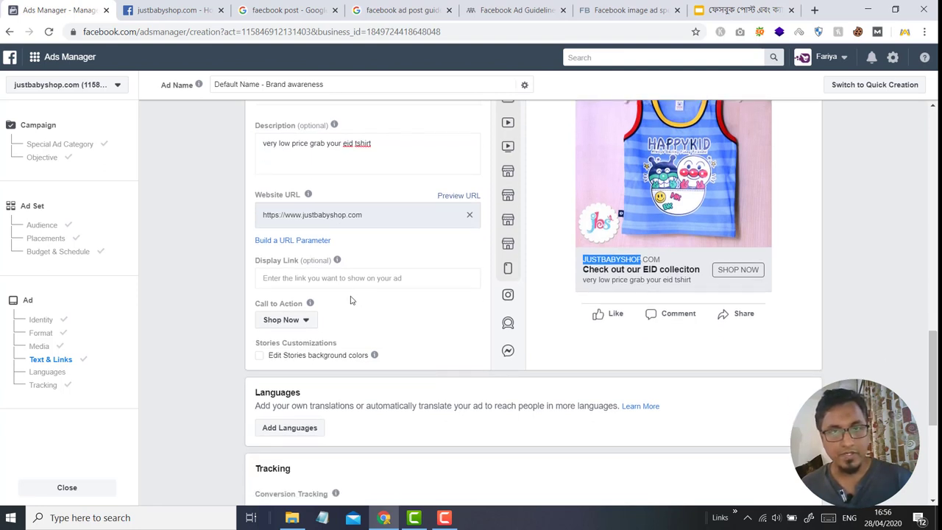
scroll(357, 346, "down", 1)
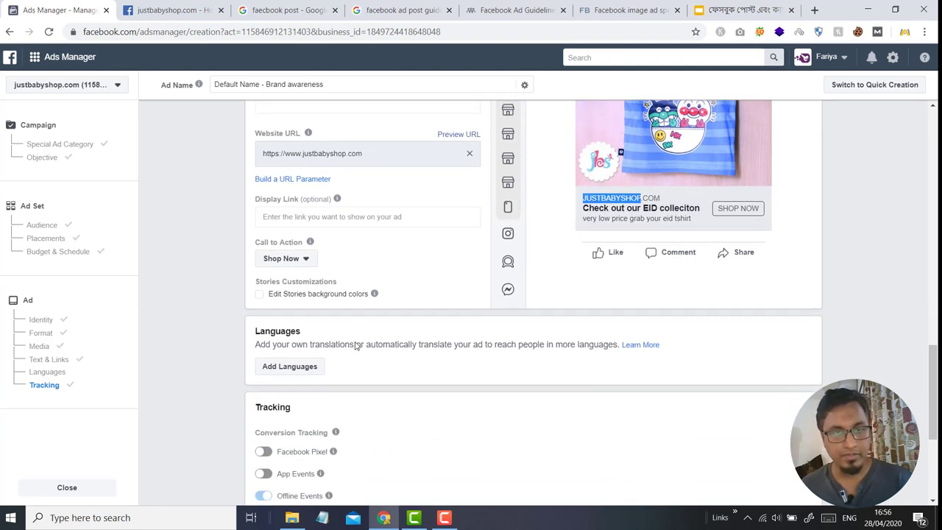
scroll(357, 345, "down", 1)
scroll(263, 364, "down", 2)
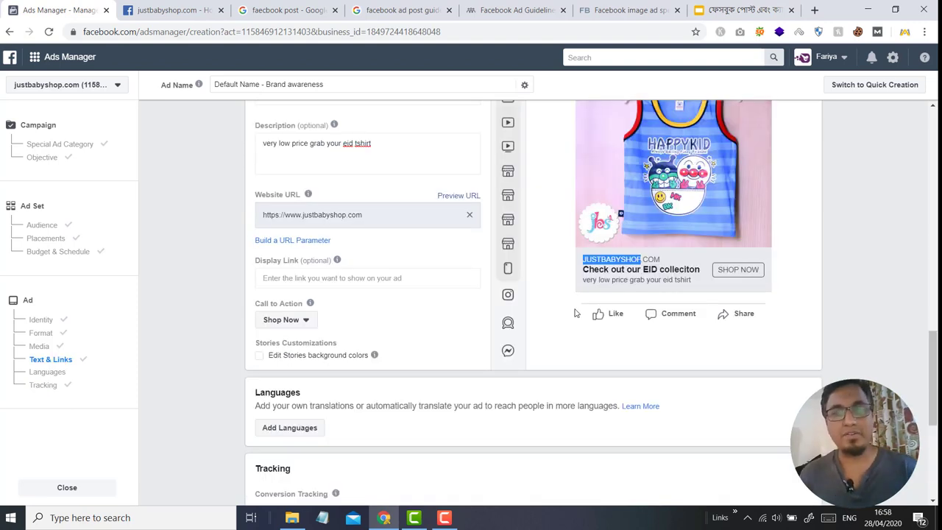
scroll(576, 314, "down", 1)
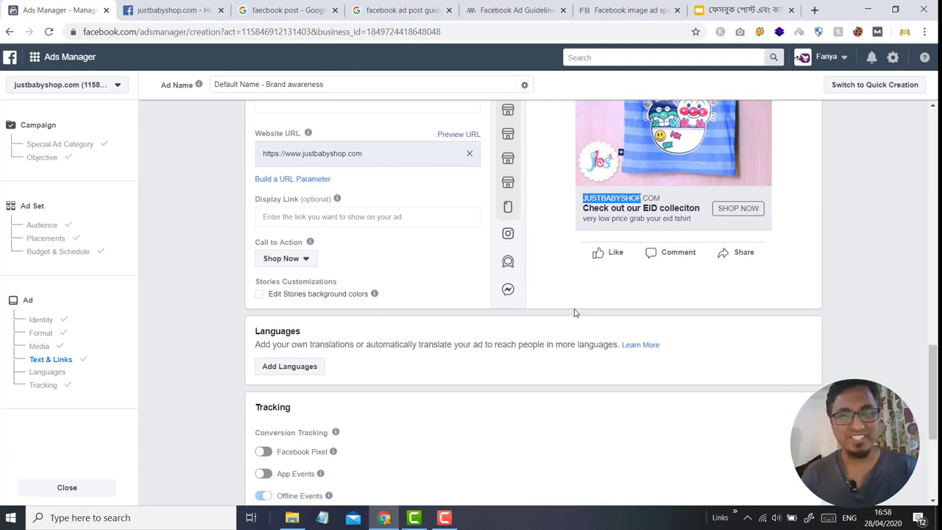
scroll(572, 311, "down", 2)
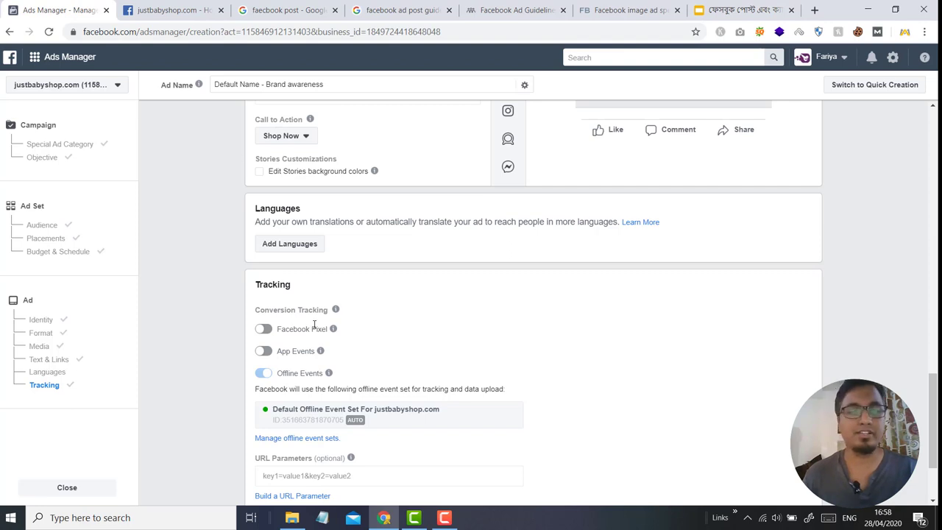
scroll(371, 281, "down", 3)
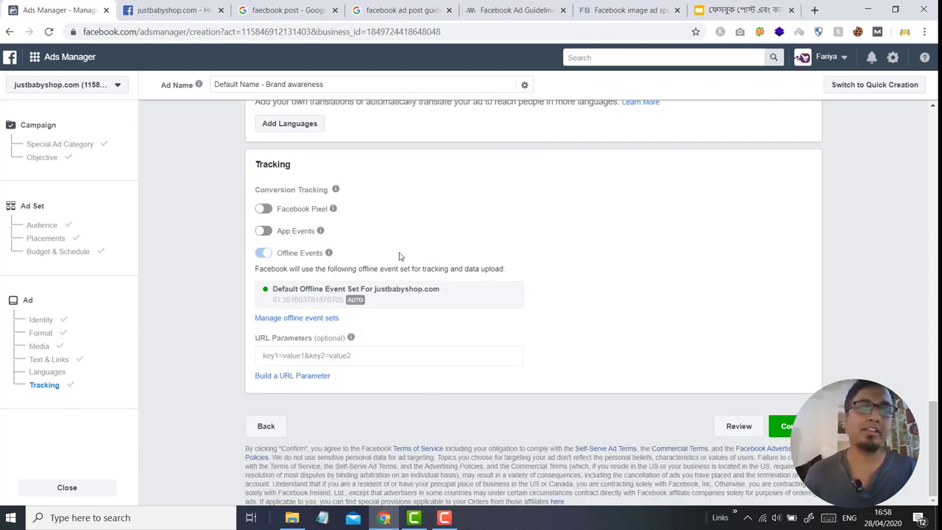
scroll(397, 252, "up", 3)
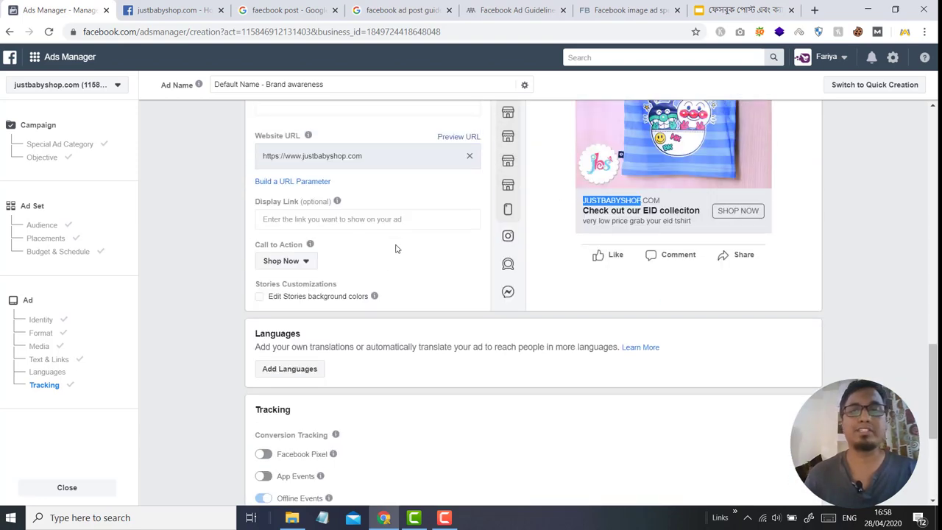
scroll(395, 248, "down", 3)
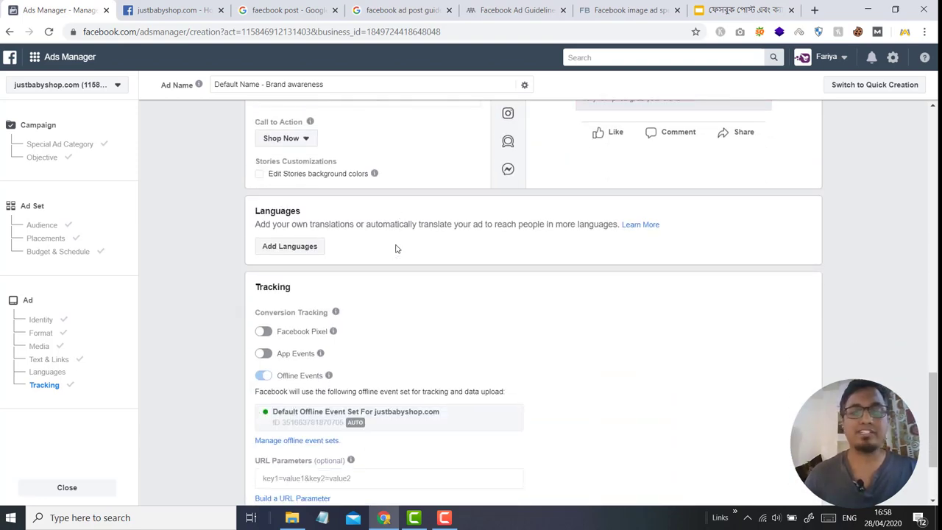
scroll(395, 248, "down", 3)
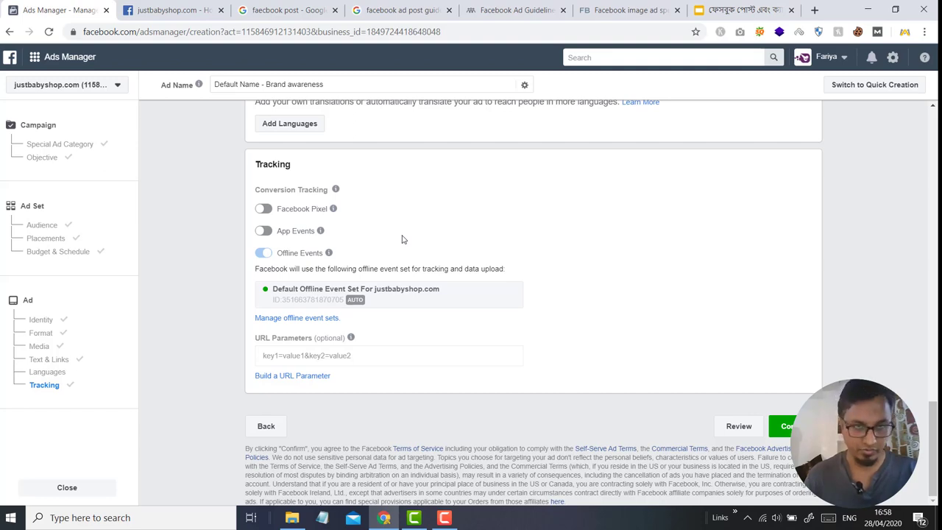
scroll(402, 239, "up", 4)
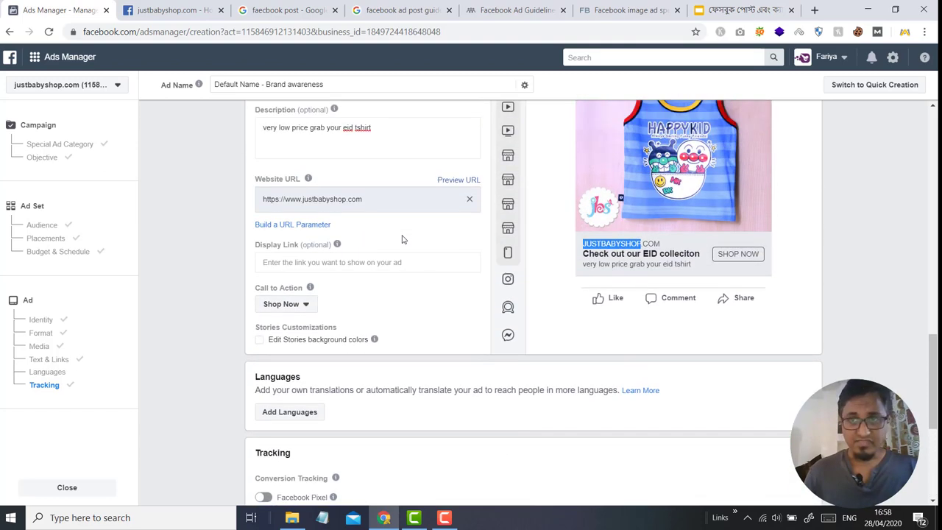
scroll(402, 239, "up", 4)
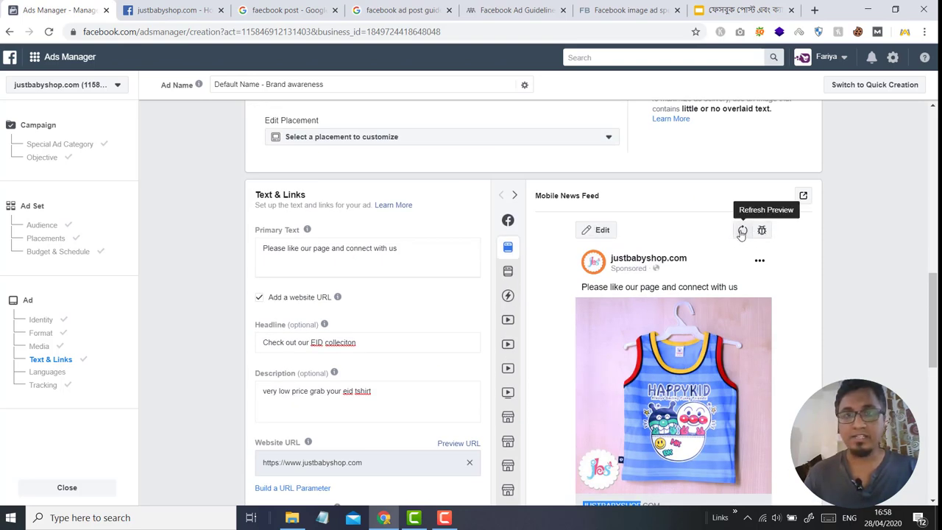
Preview the ad in the Desktop News Feed and Instant Articles placements, and return the preview to Mobile News Feed
mouse_move(508, 296)
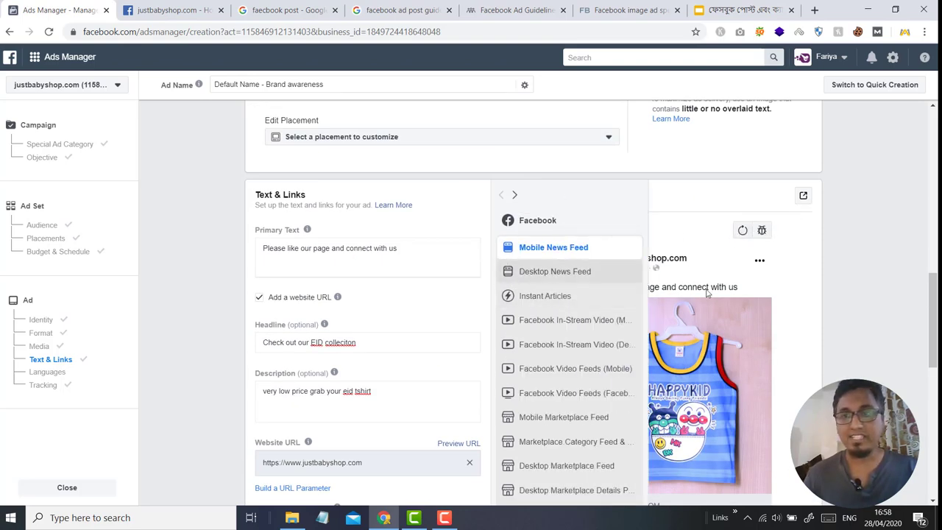
left_click(554, 270)
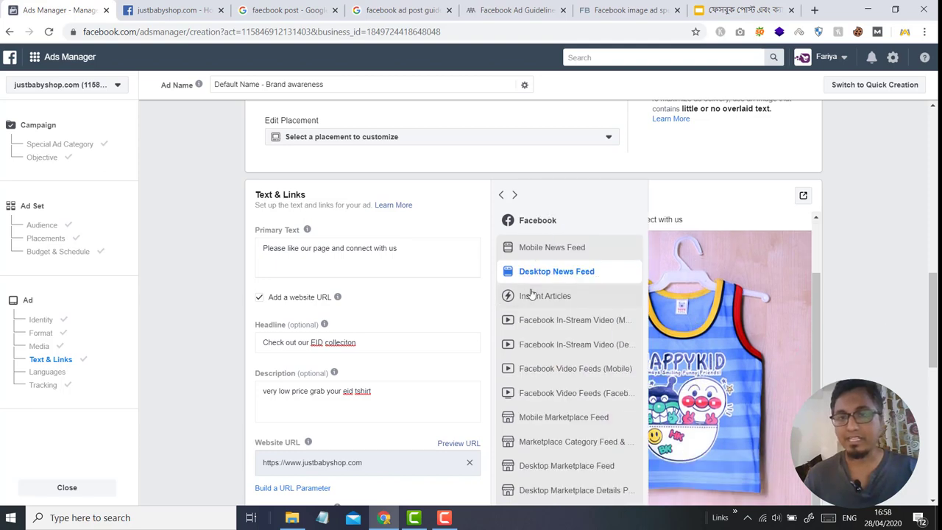
left_click(532, 296)
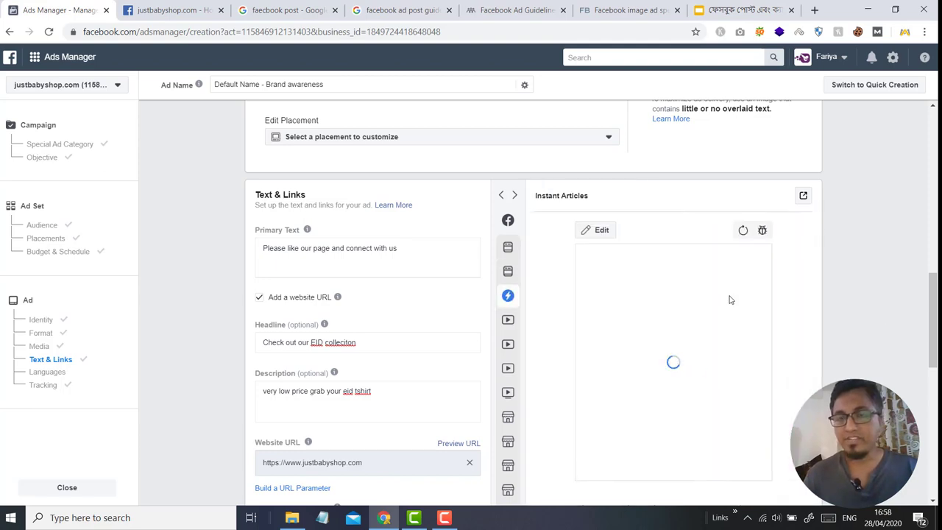
scroll(736, 294, "down", 2)
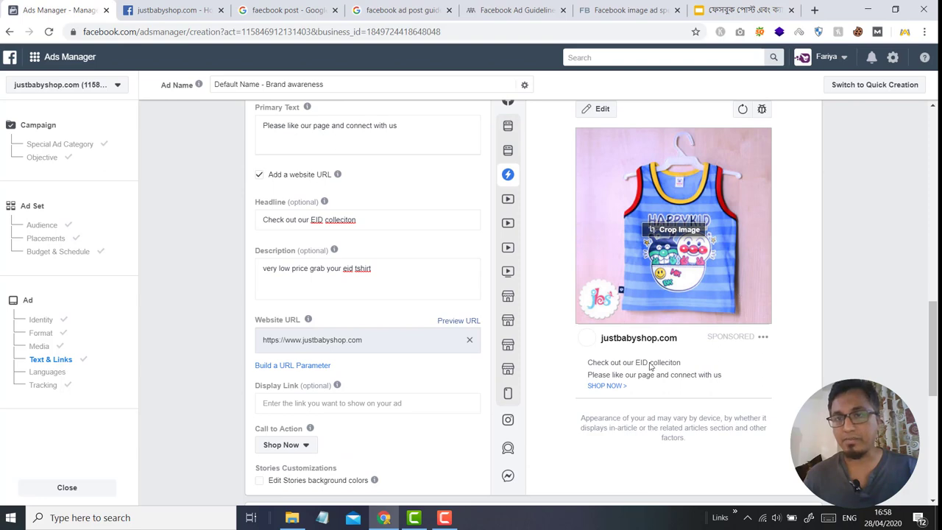
left_click(558, 150)
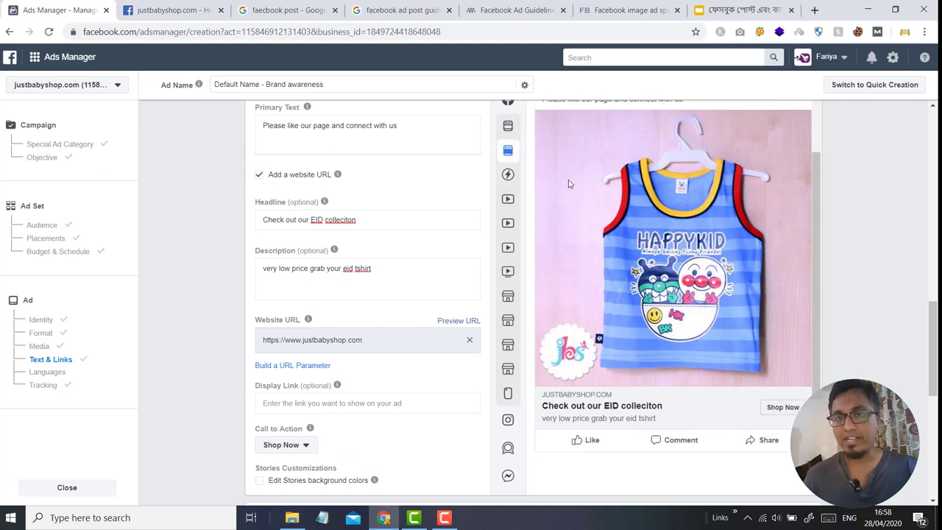
scroll(633, 258, "up", 1)
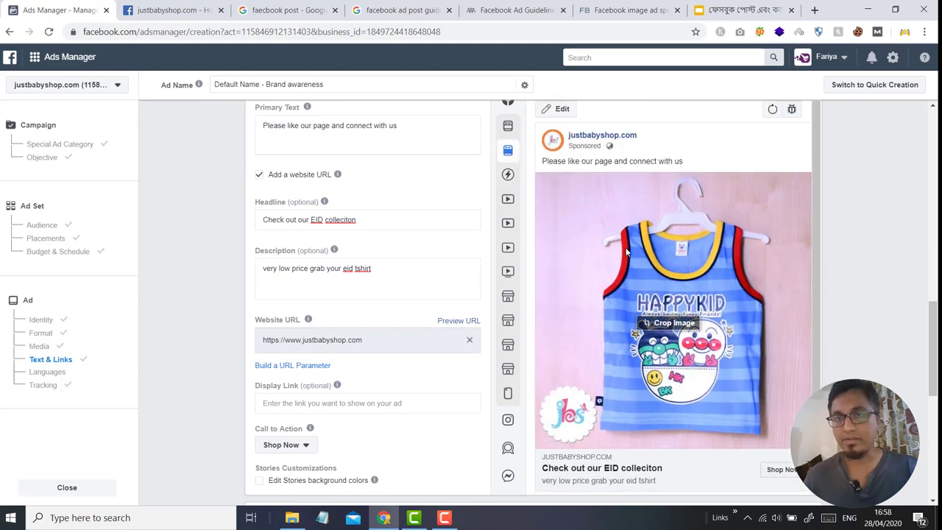
left_click(530, 127)
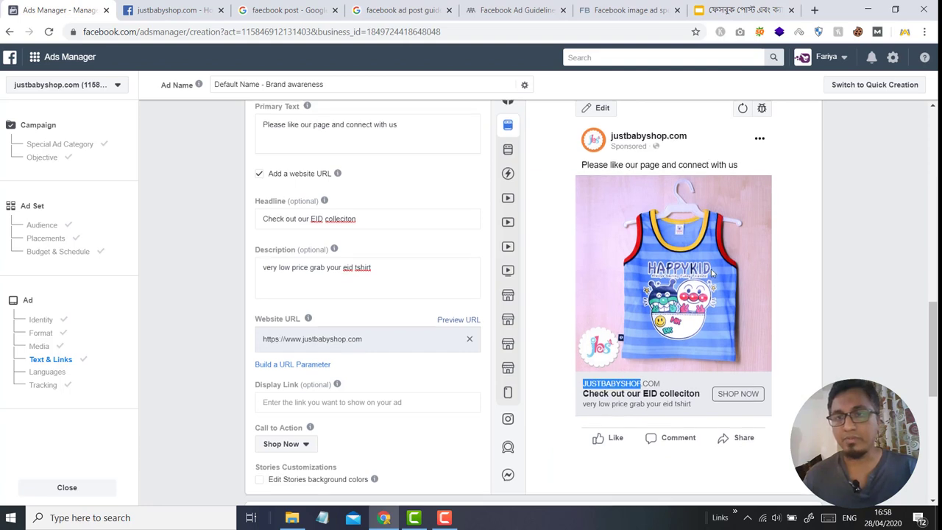
Check the Mobile News Feed preview against the text and link settings, and look over the Languages, Tracking and final confirmation sections
scroll(712, 274, "down", 2)
mouse_move(548, 229)
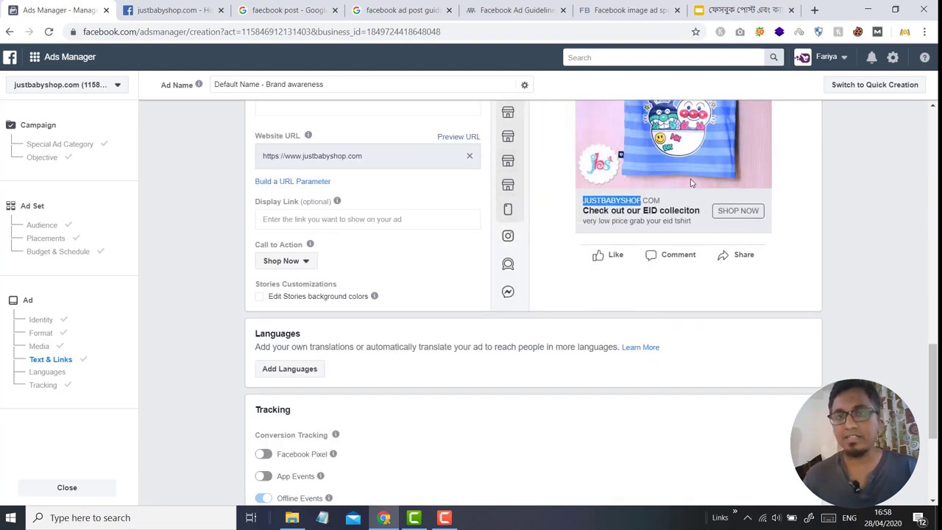
scroll(843, 273, "up", 2)
scroll(843, 273, "down", 1)
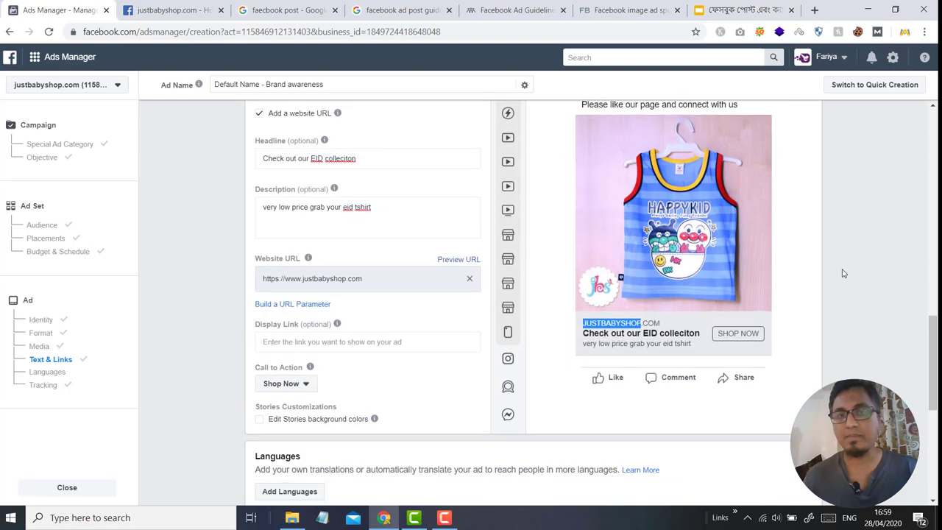
scroll(834, 272, "down", 3)
scroll(835, 273, "down", 1)
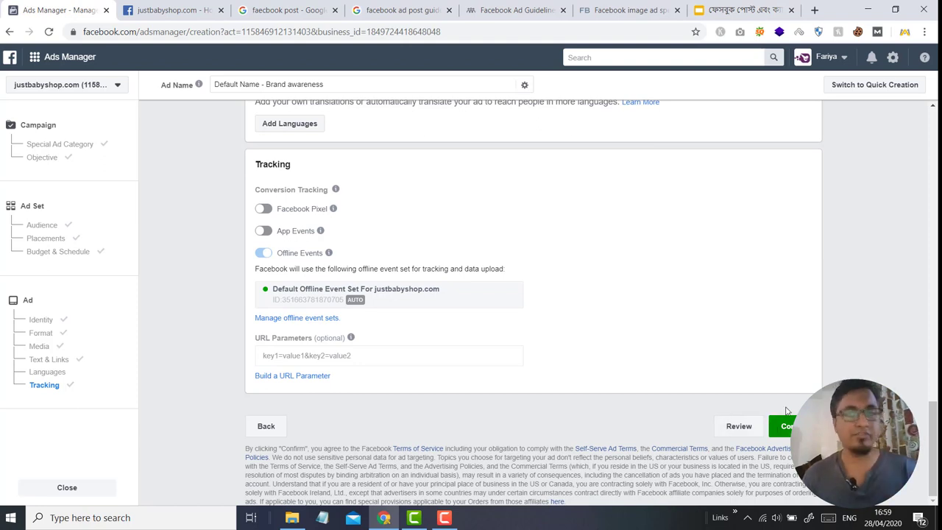
scroll(807, 331, "up", 4)
scroll(807, 330, "up", 2)
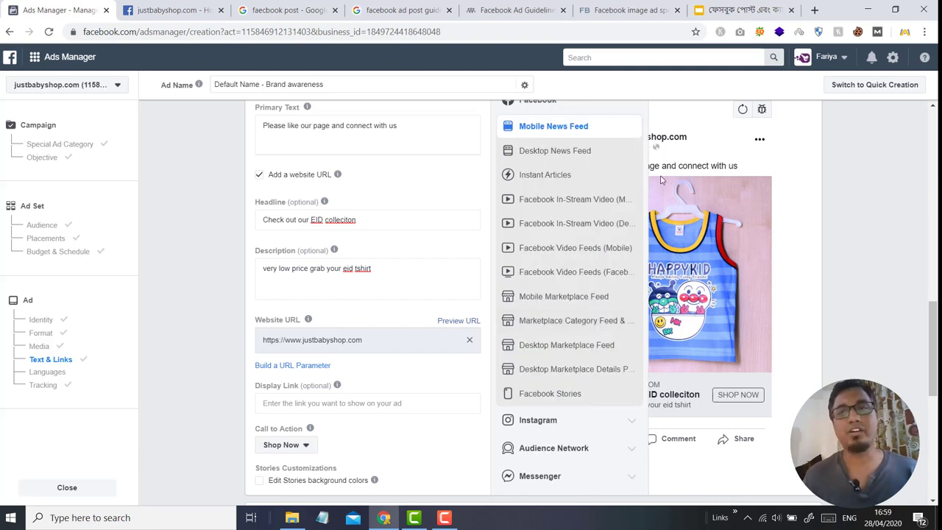
scroll(735, 221, "down", 2)
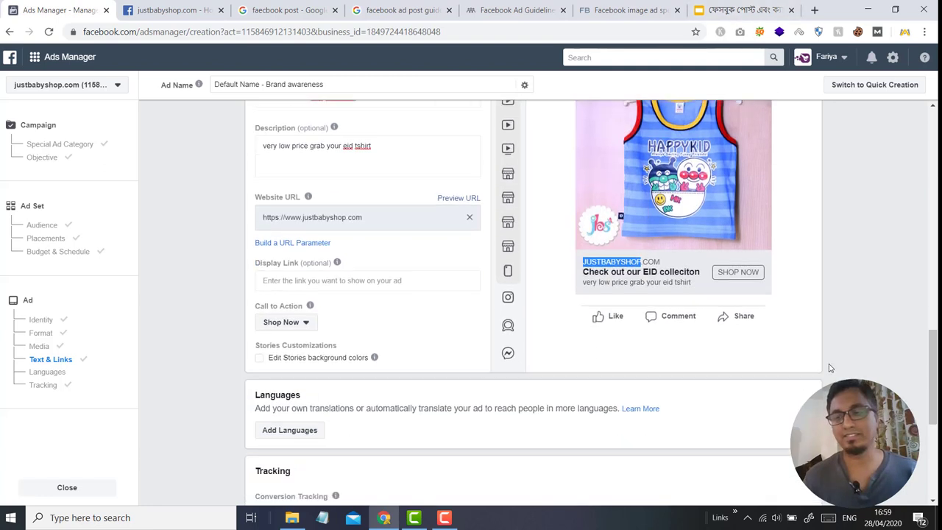